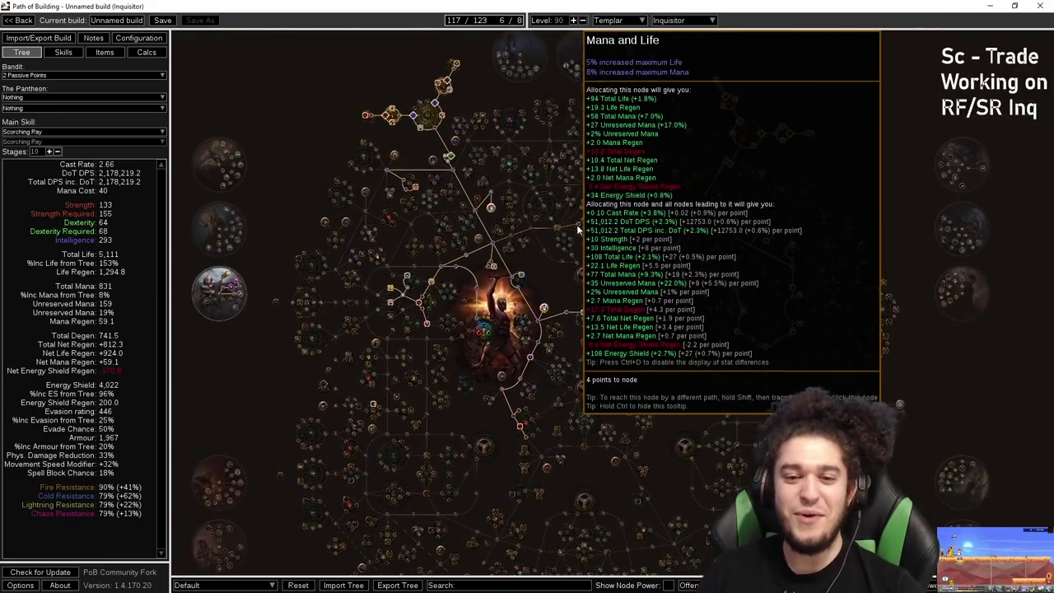
- Look over the allocated paths across the whole Inquisitor passive tree
scroll(603, 280, up, 4)
scroll(607, 285, down, 2)
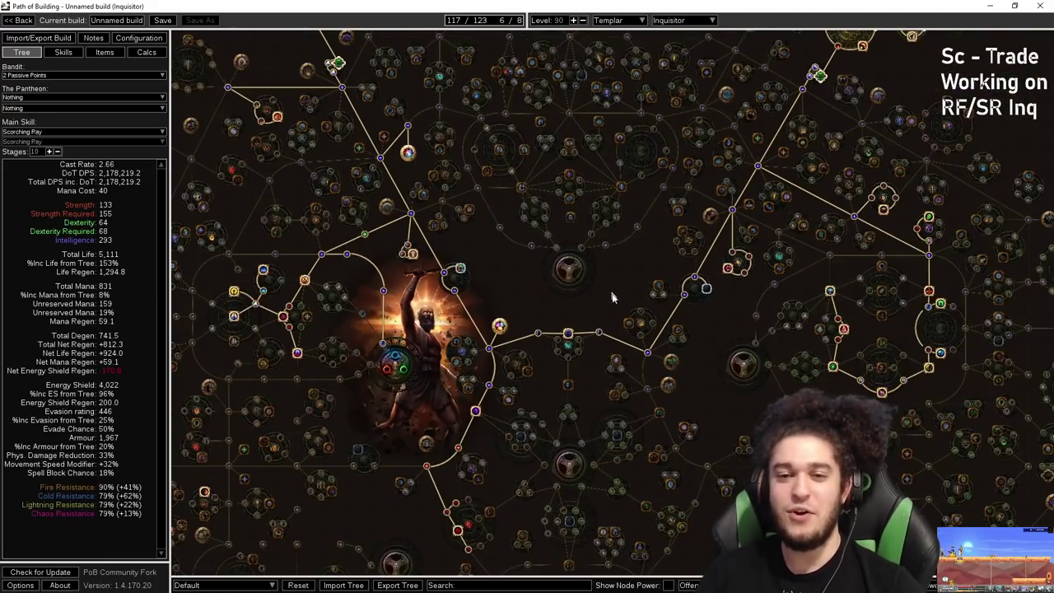
scroll(626, 363, down, 3)
drag(628, 370, 627, 359)
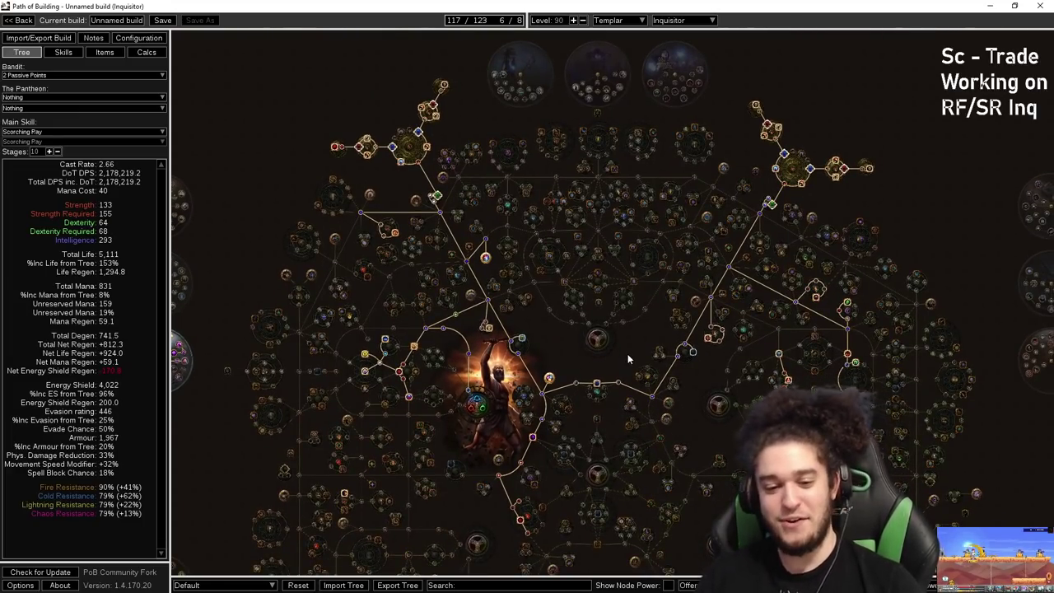
scroll(628, 353, down, 1)
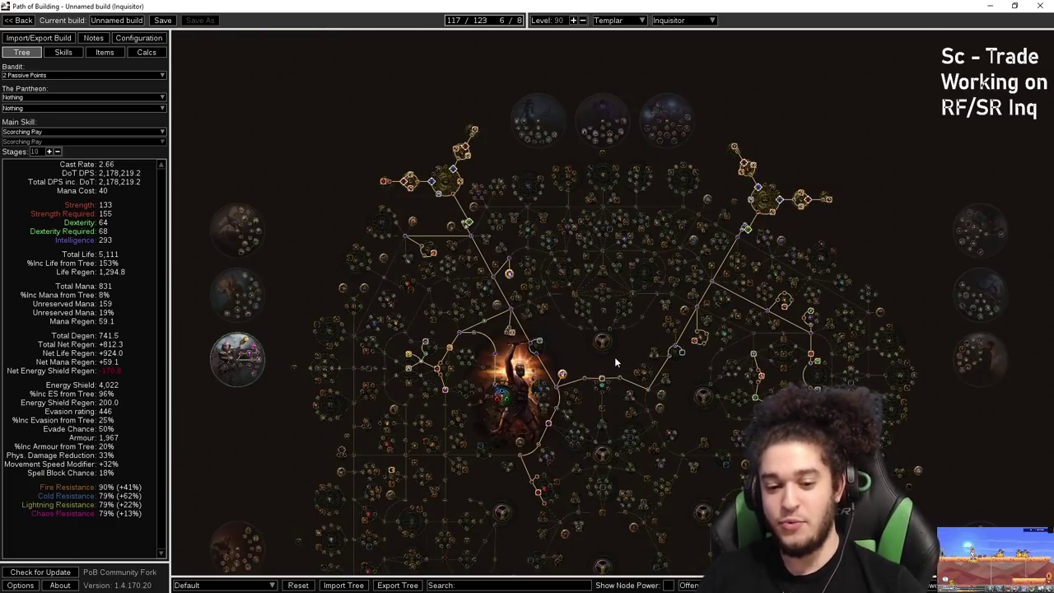
drag(614, 357, 644, 281)
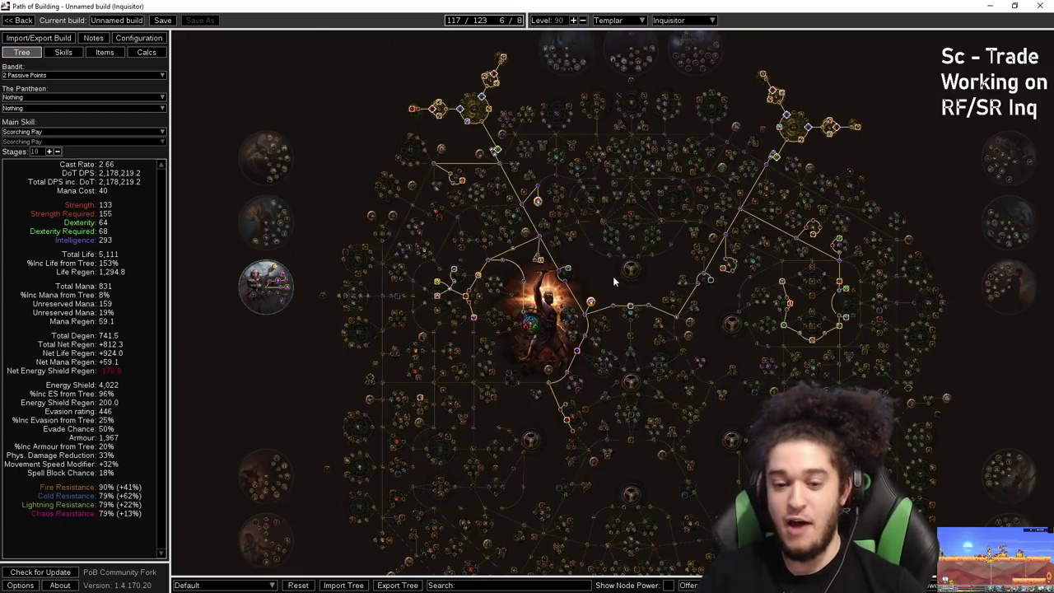
drag(601, 281, 623, 318)
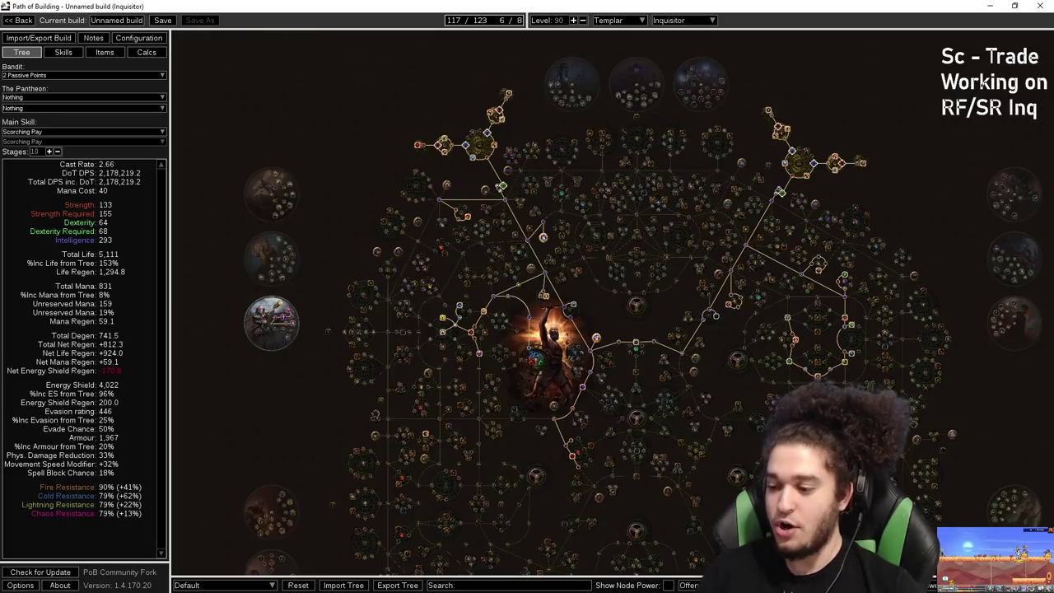
- Switch to the browser and maximize the forum thread showing the Inquisitor ascendancy tree
key(alt+Tab)
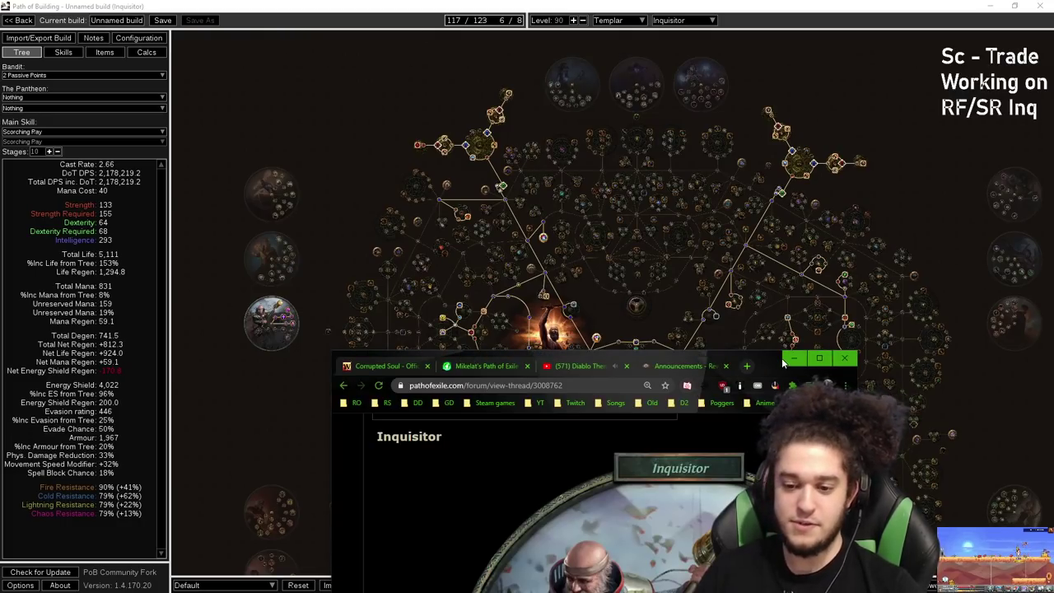
click(818, 358)
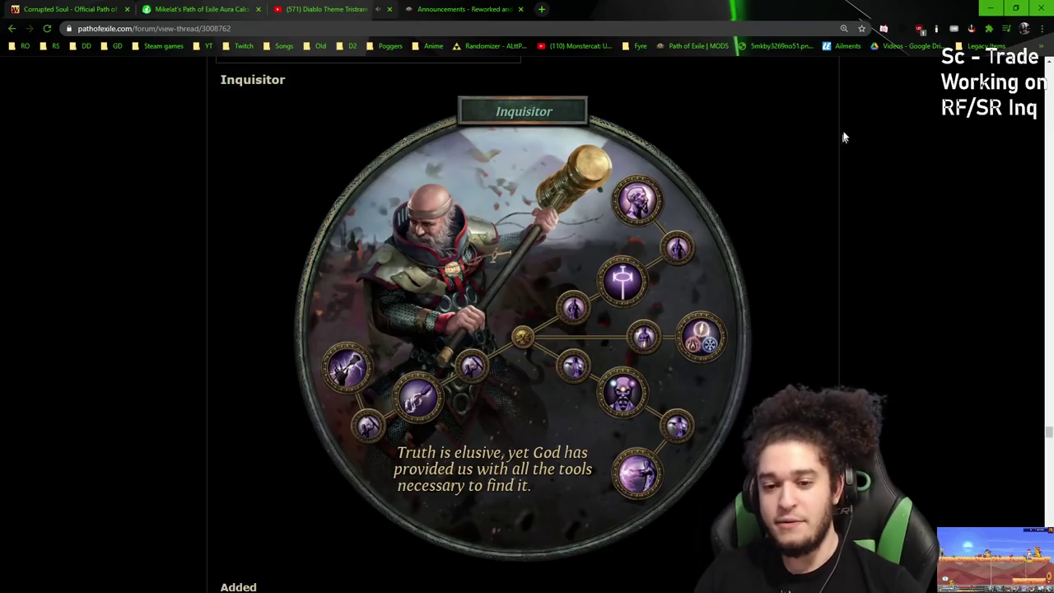
scroll(803, 136, down, 1)
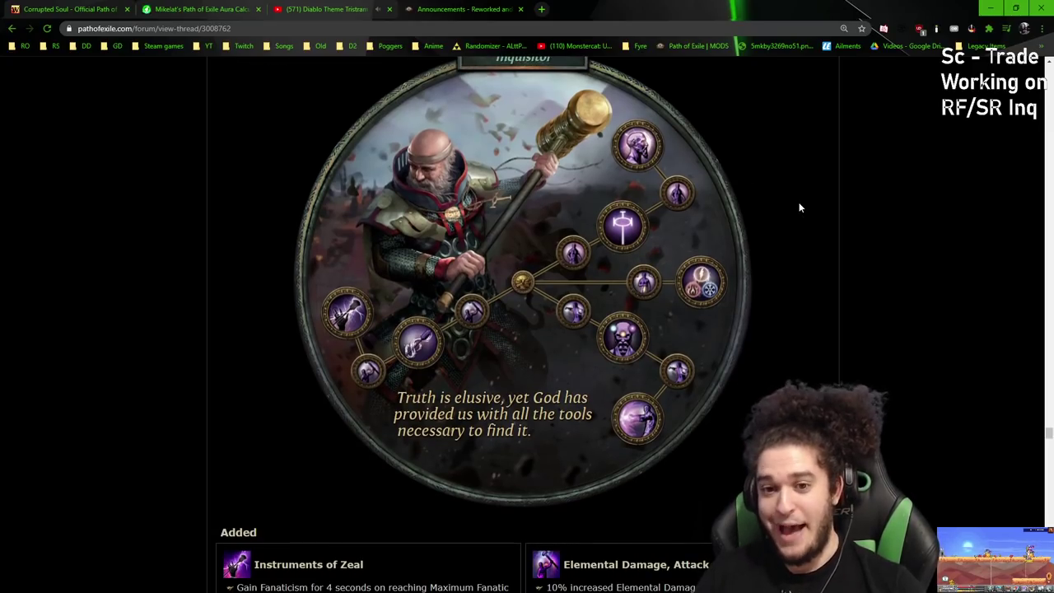
scroll(799, 206, up, 1)
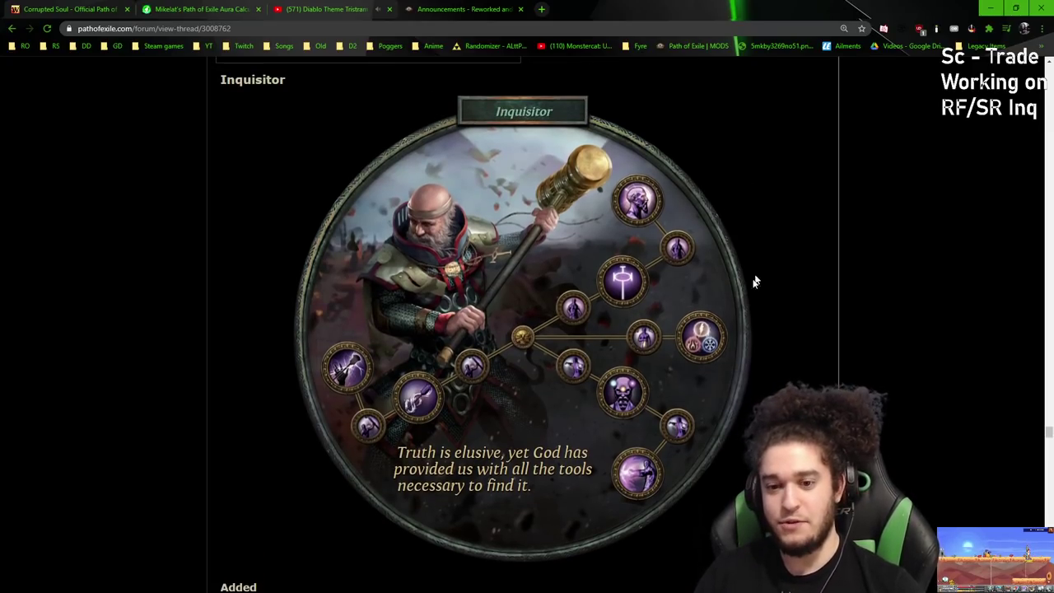
- Read the Inquisitor ascendancy passives, including Augury of Penitence, Sanctuary and Pious Path
mouse_move(721, 328)
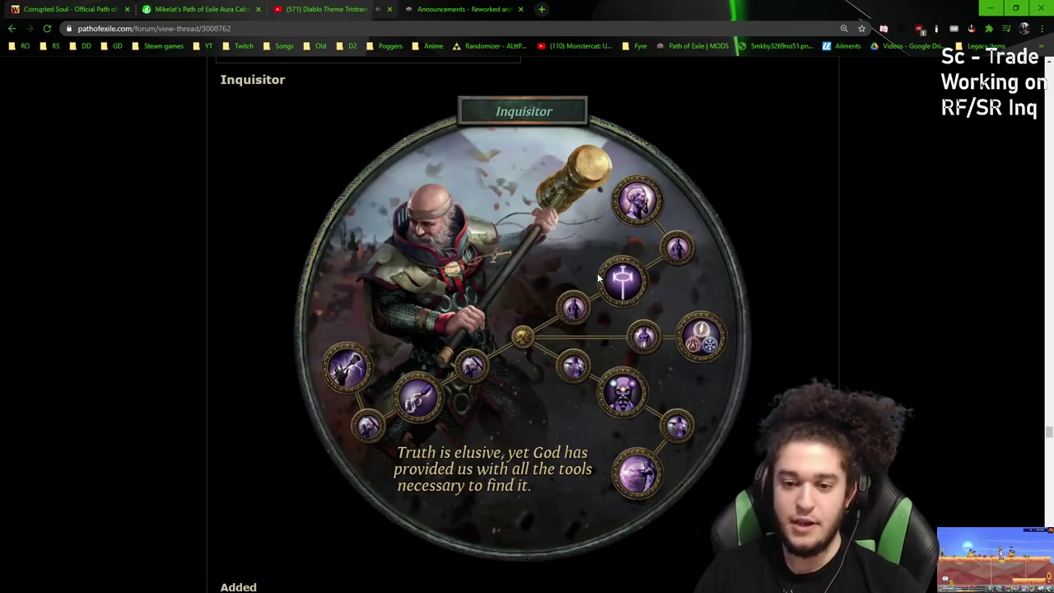
mouse_move(609, 280)
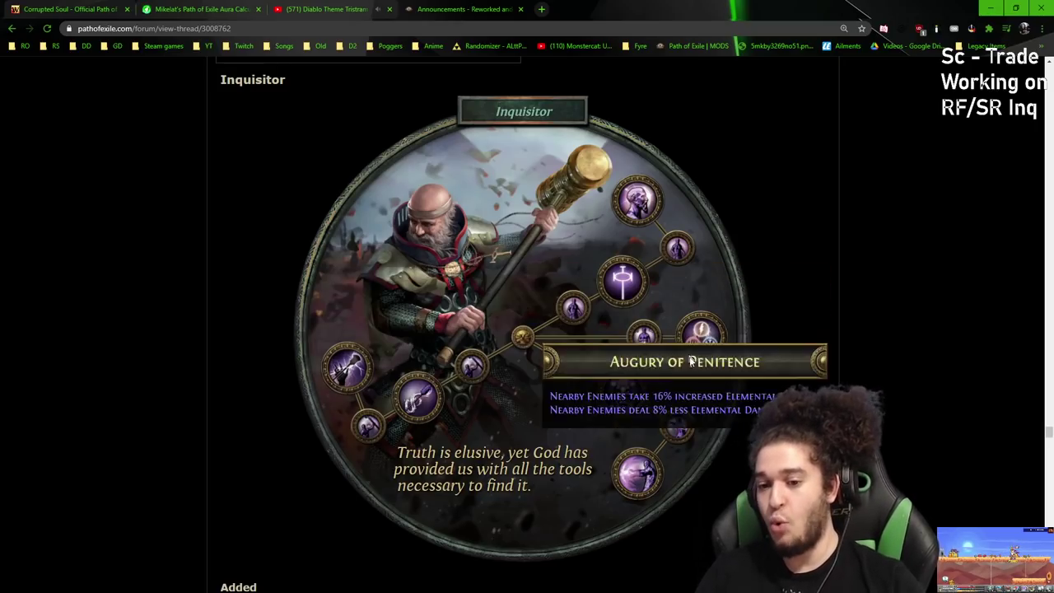
mouse_move(635, 195)
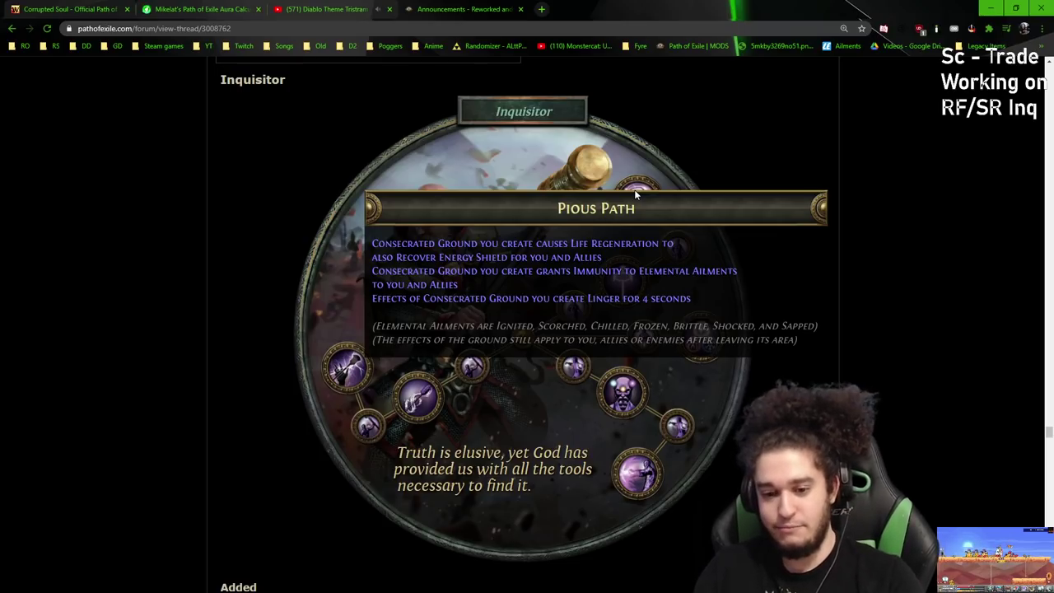
scroll(819, 244, down, 1)
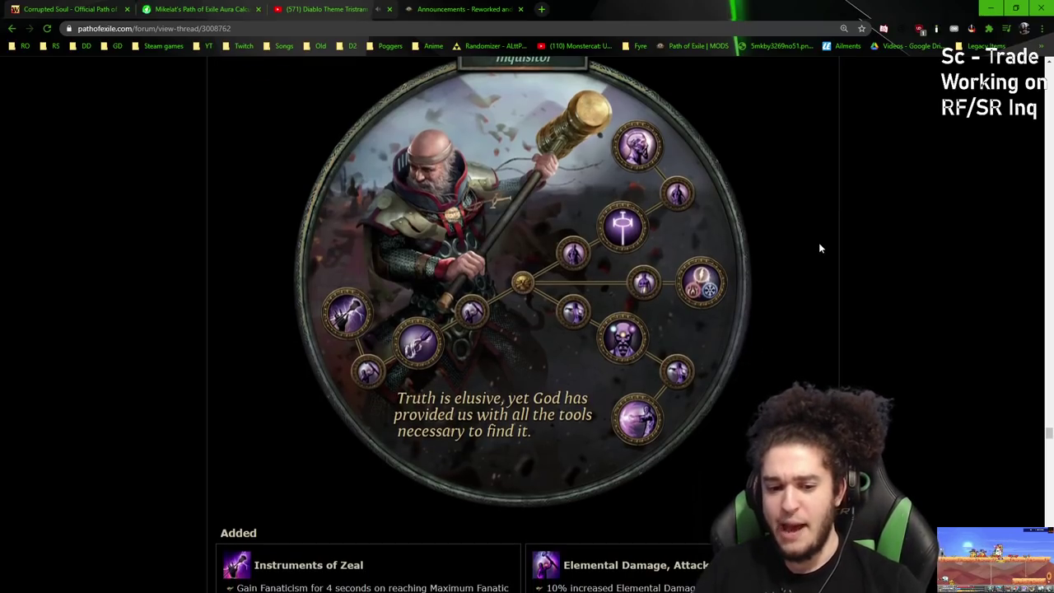
scroll(818, 247, down, 1)
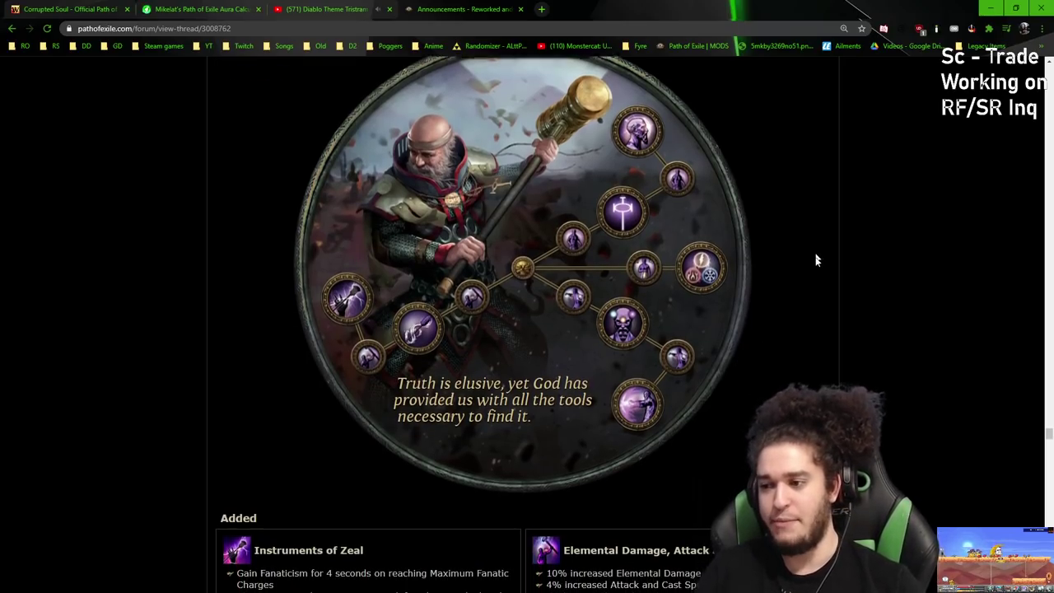
scroll(817, 261, up, 1)
mouse_move(615, 216)
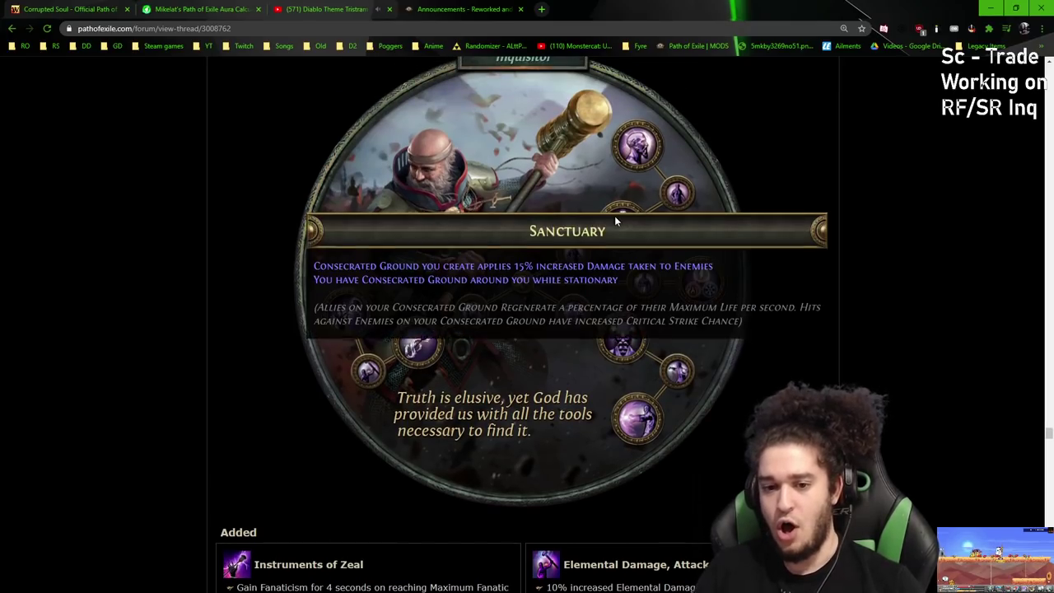
mouse_move(636, 145)
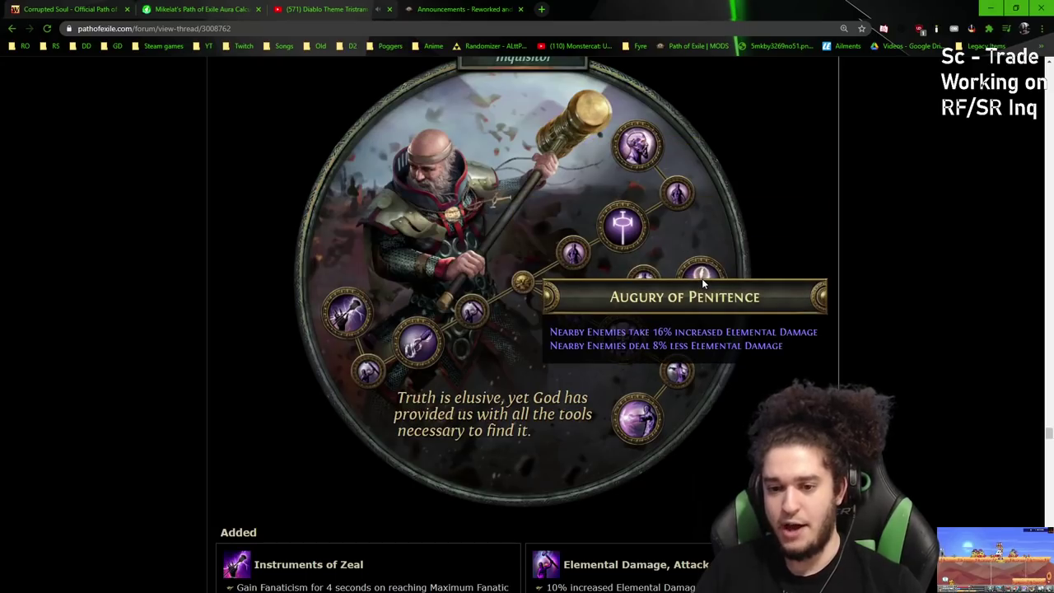
scroll(774, 238, down, 1)
scroll(774, 232, down, 1)
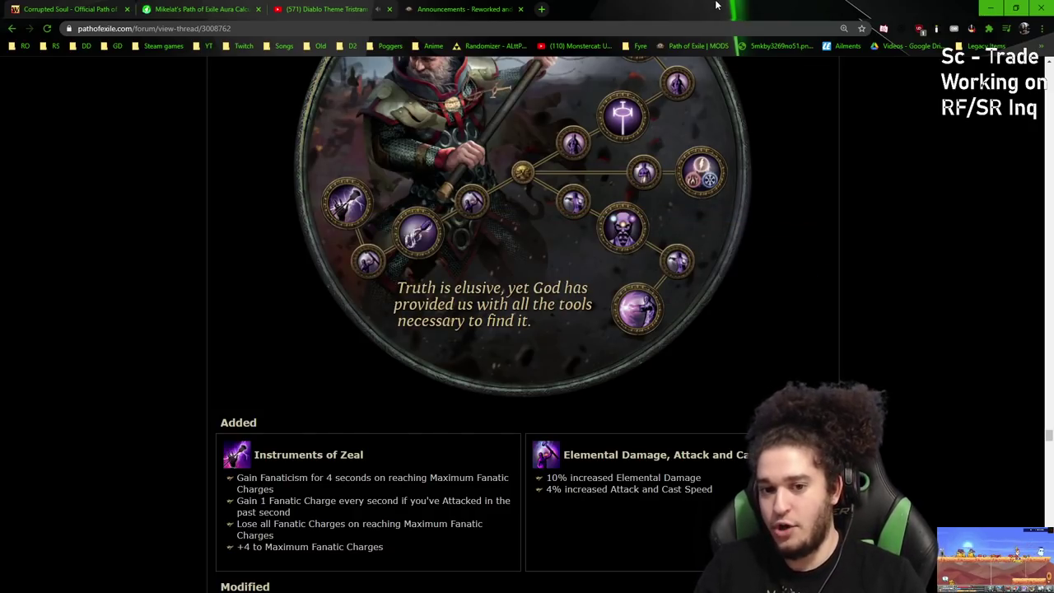
mouse_move(629, 242)
- Return to the passive tree in Path of Building and check the list of saved trees
drag(733, 6, 607, 487)
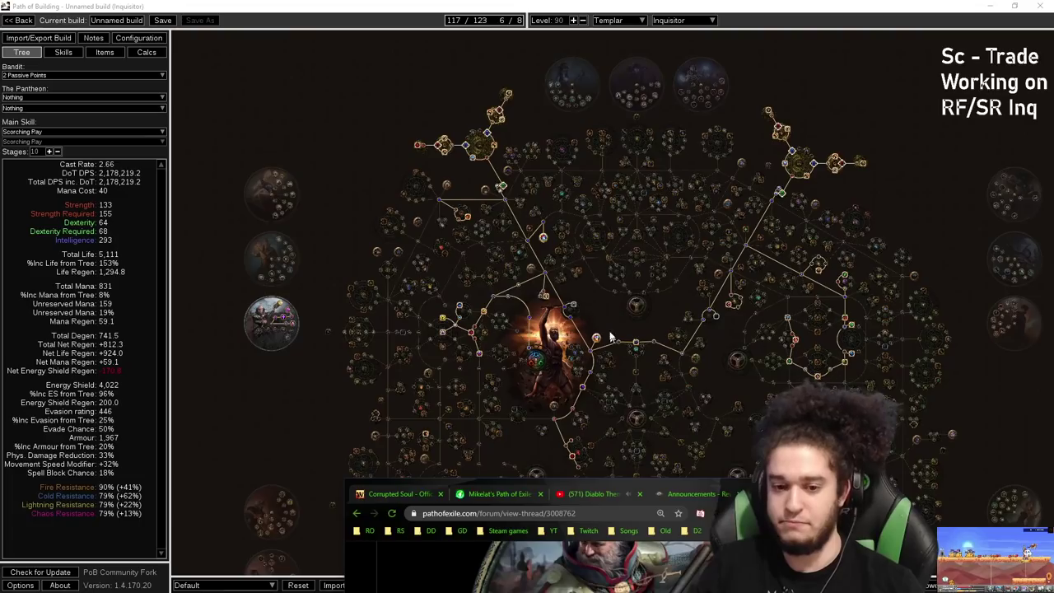
drag(611, 306, 516, 262)
scroll(462, 238, down, 1)
scroll(518, 257, up, 3)
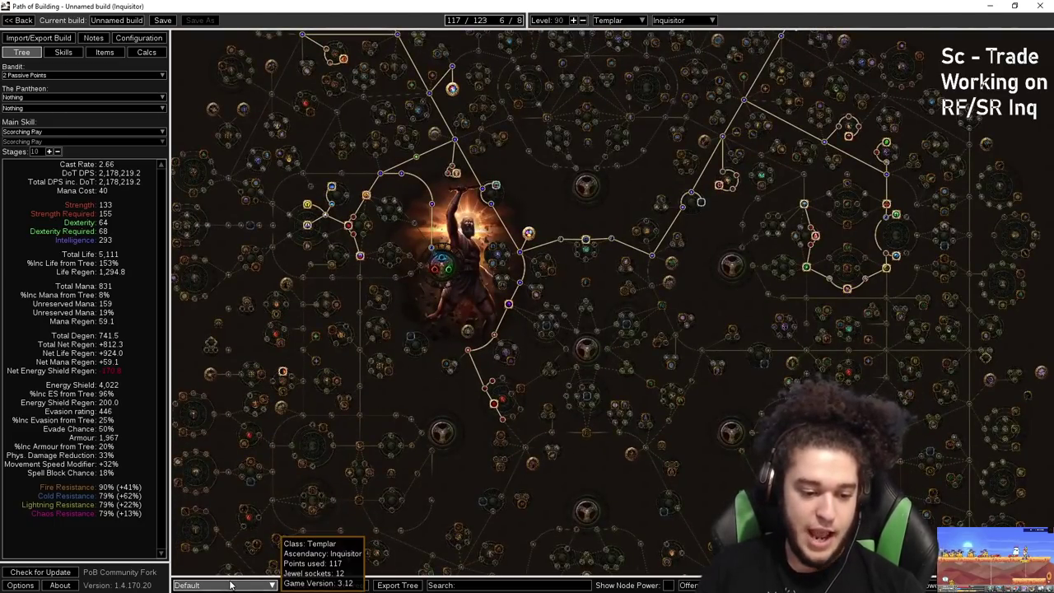
click(243, 585)
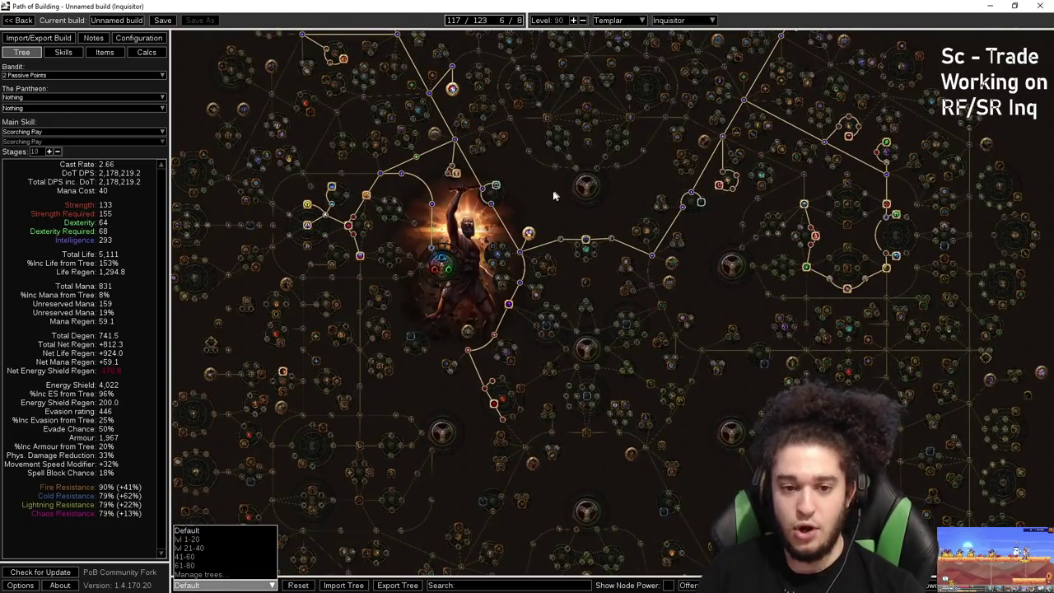
click(554, 195)
scroll(651, 220, up, 3)
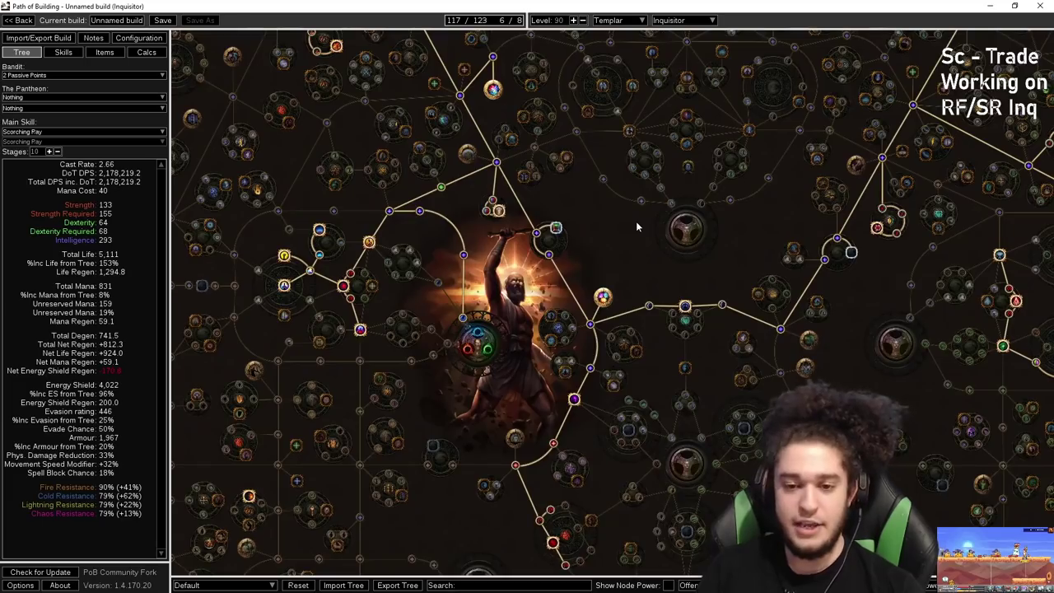
scroll(617, 248, down, 2)
scroll(596, 268, up, 1)
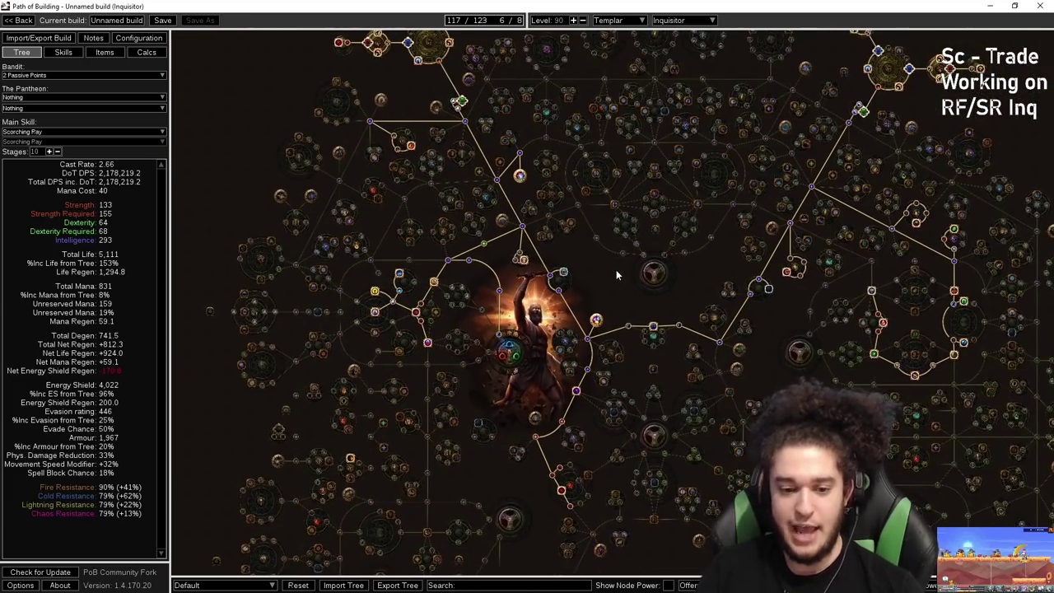
- Load the lvl 1-20 passive tree and examine its allocated nodes, including Light of Divinity
click(230, 584)
click(217, 538)
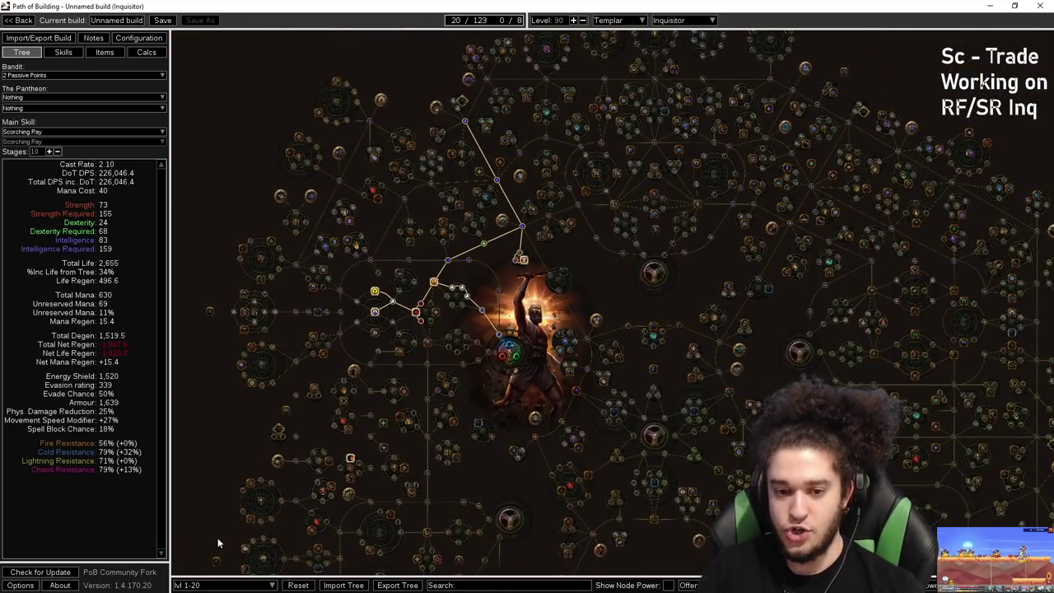
scroll(469, 279, up, 4)
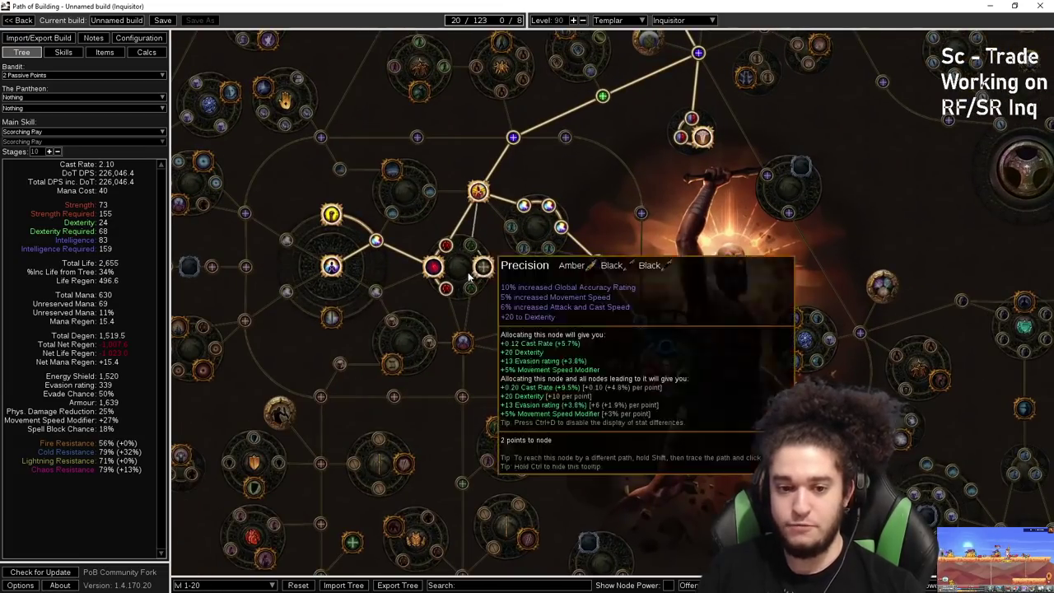
drag(469, 278, 509, 293)
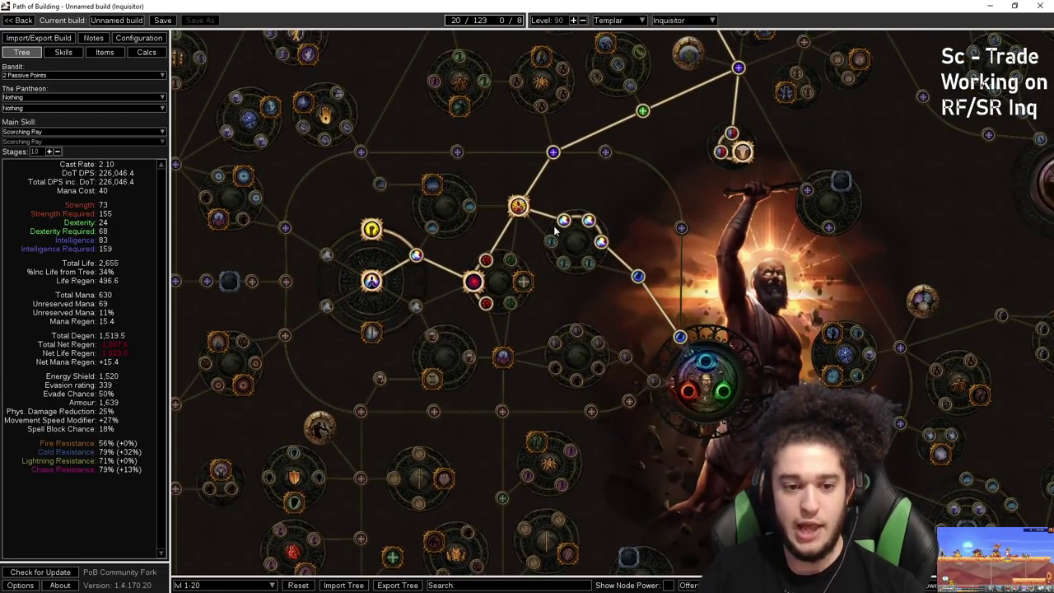
drag(547, 327, 659, 346)
mouse_move(497, 298)
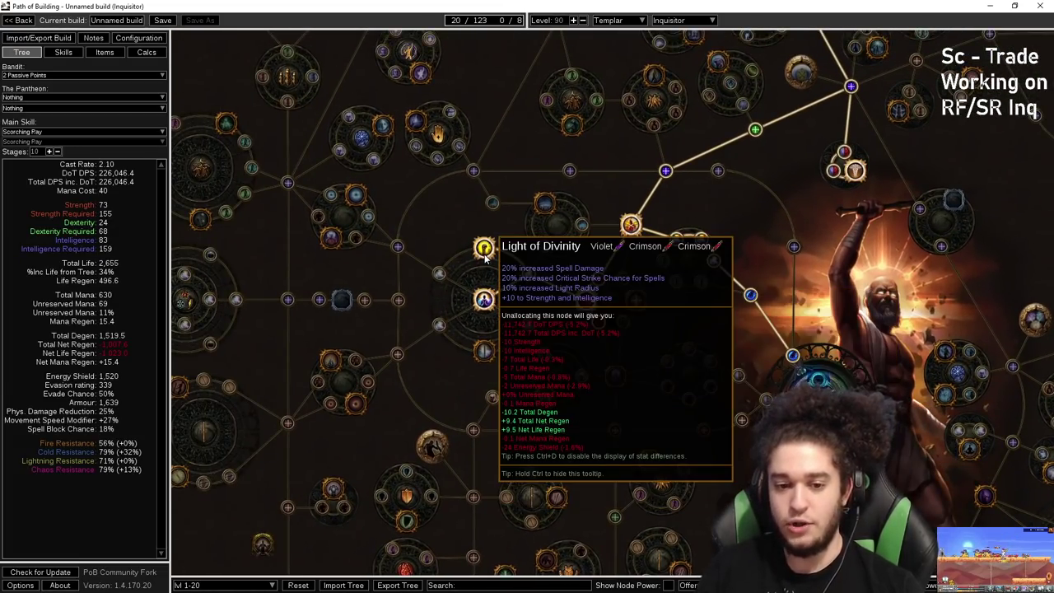
scroll(955, 189, down, 2)
drag(964, 185, 657, 431)
drag(367, 180, 522, 164)
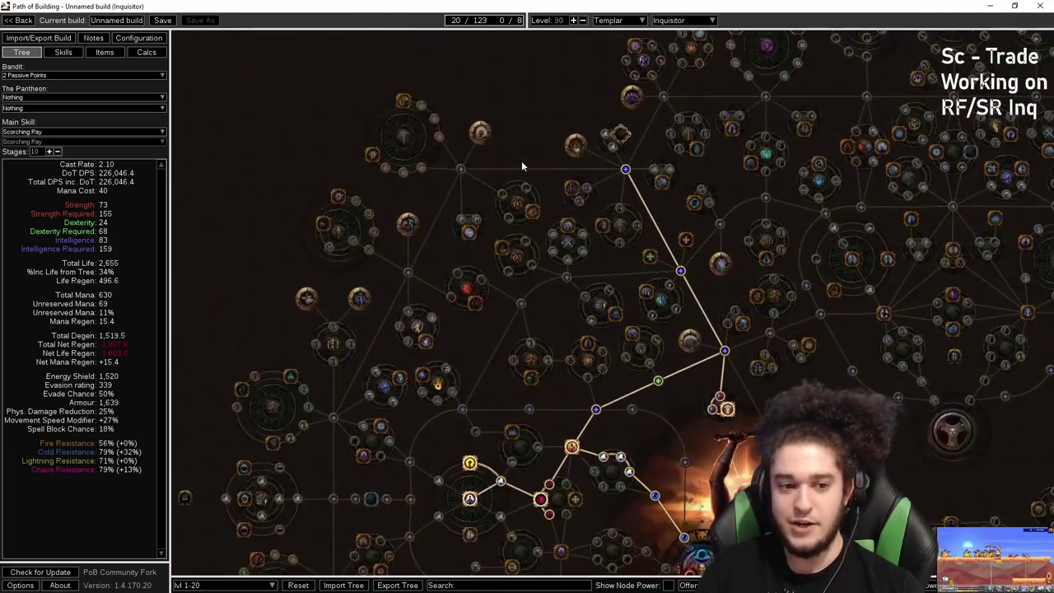
scroll(527, 210, up, 3)
scroll(531, 181, down, 5)
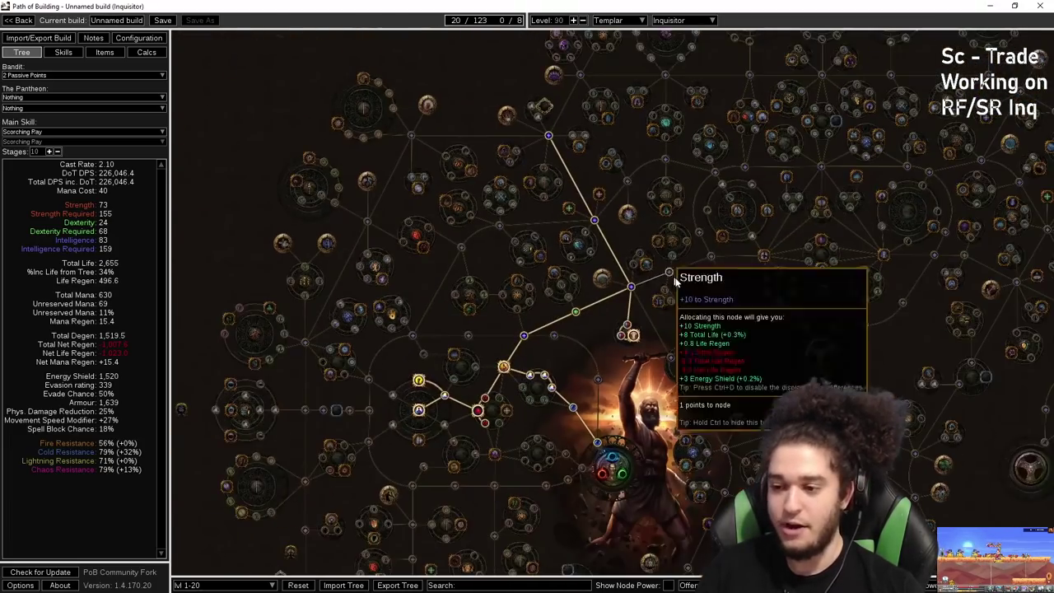
- Load the lvl 21-40 passive tree and look over its allocated nodes
click(205, 587)
click(216, 549)
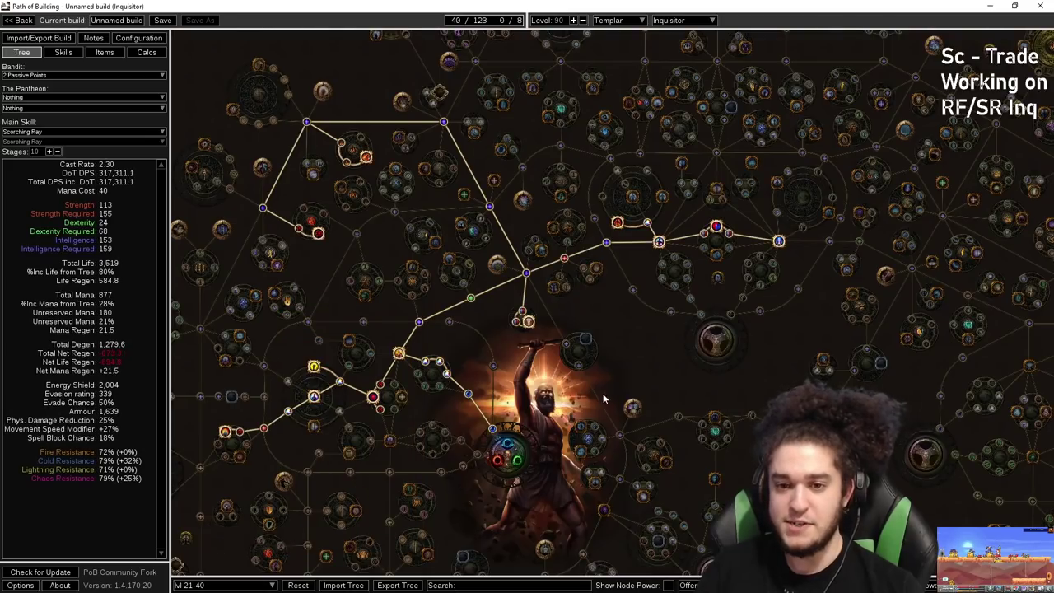
drag(634, 354, 527, 276)
scroll(495, 352, down, 1)
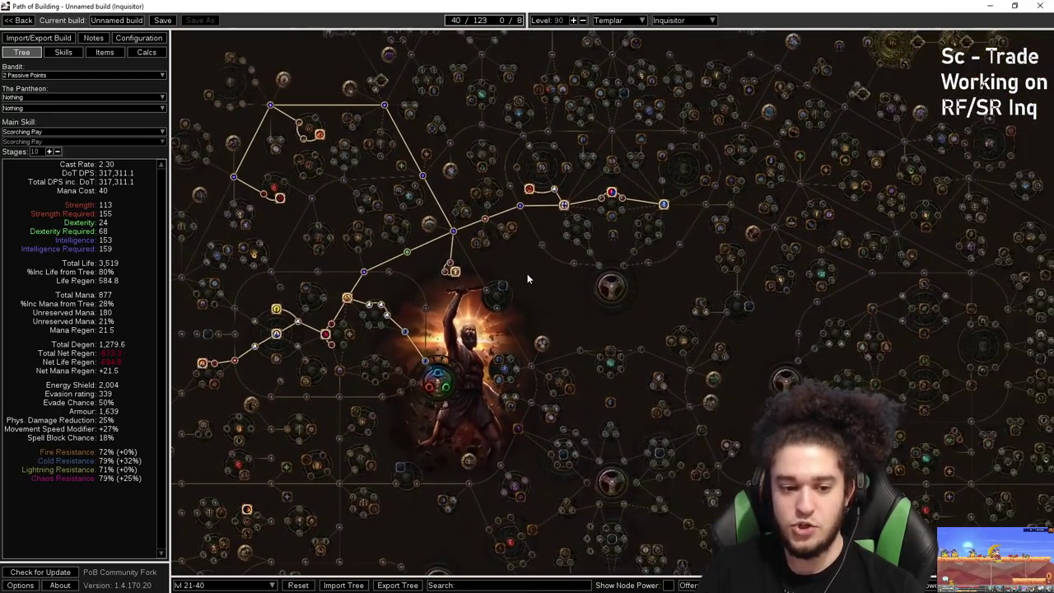
- Load the 41-60 passive tree and look over its allocated nodes
click(223, 585)
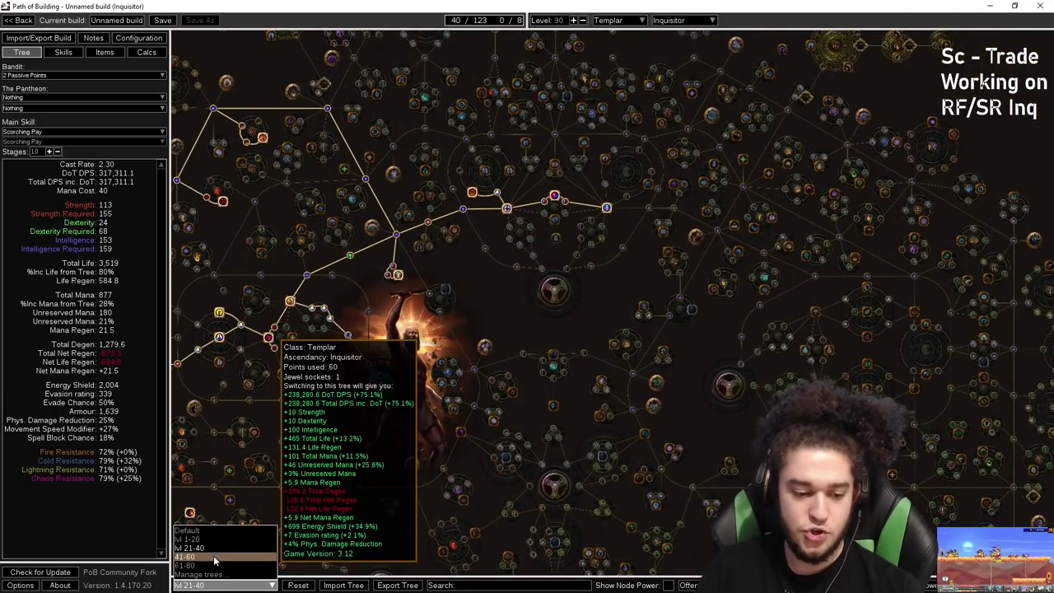
click(198, 560)
drag(679, 314, 655, 219)
- Load the 61-80 passive tree and examine its allocated nodes, including Breath of Flames
click(193, 584)
click(212, 568)
scroll(540, 291, down, 2)
scroll(655, 218, up, 2)
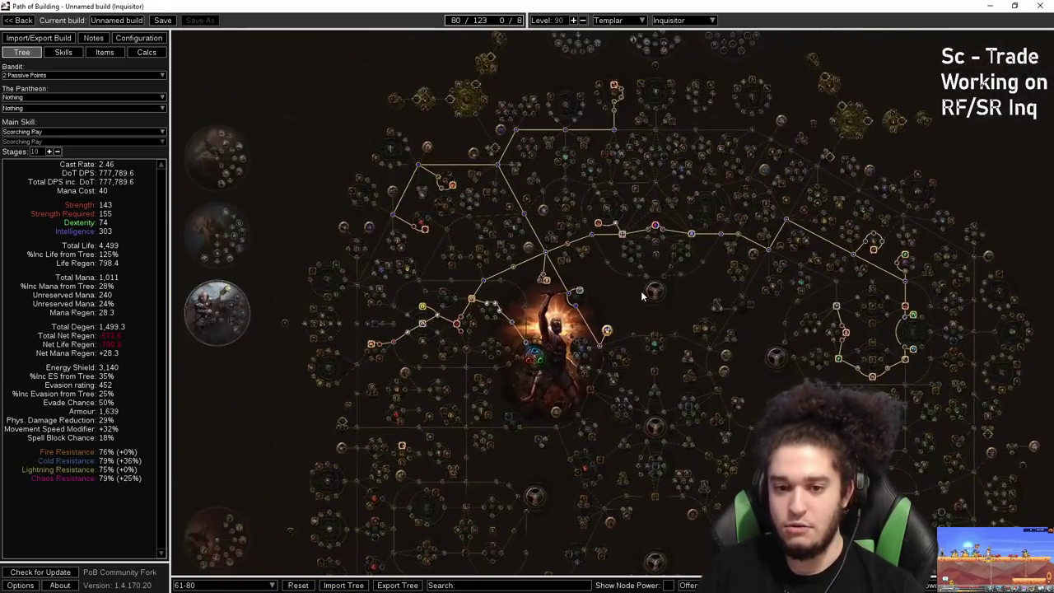
drag(654, 350, 580, 407)
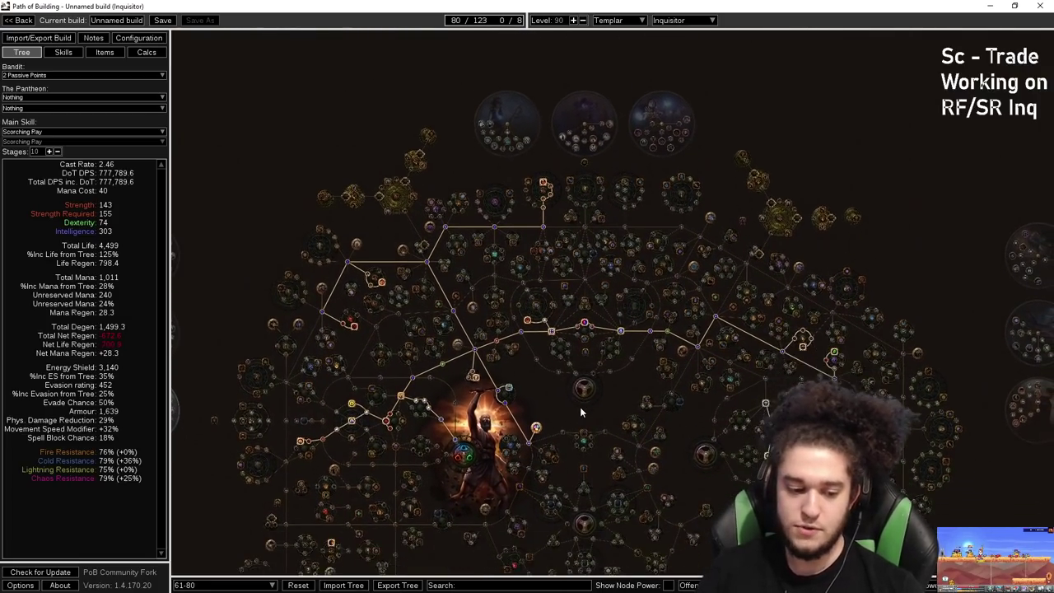
click(233, 585)
click(225, 566)
drag(553, 328, 572, 376)
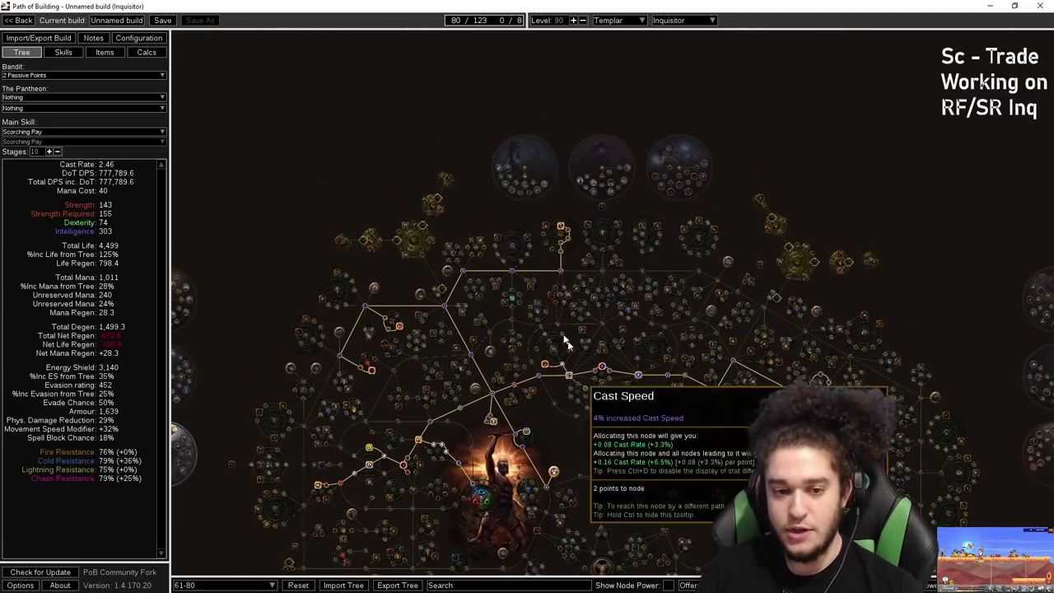
scroll(539, 299, up, 1)
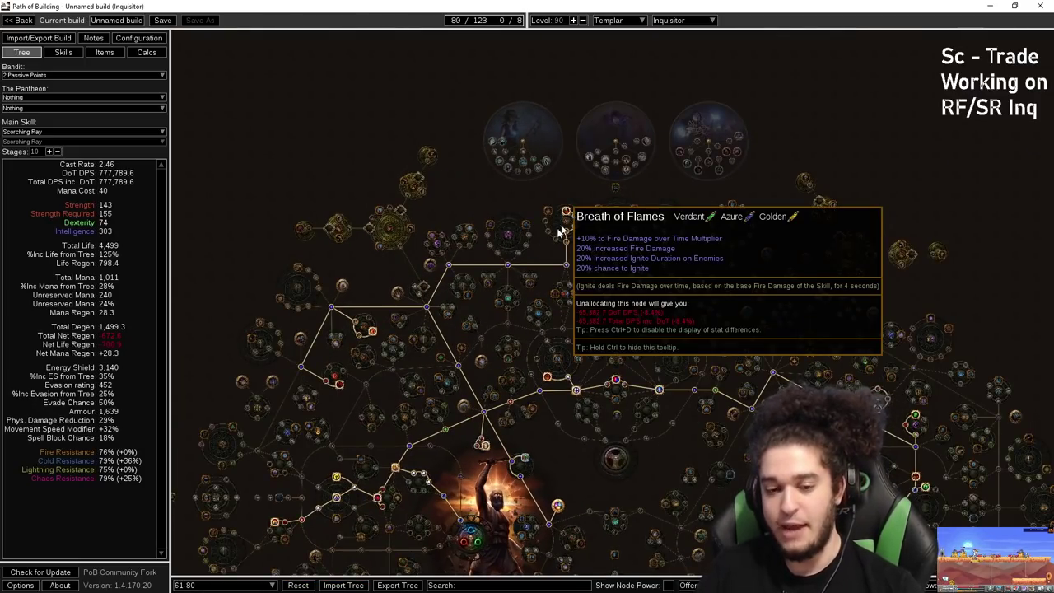
- Load the Default passive tree and examine its cluster jewel nodes, including Burning Bright
drag(558, 232, 555, 212)
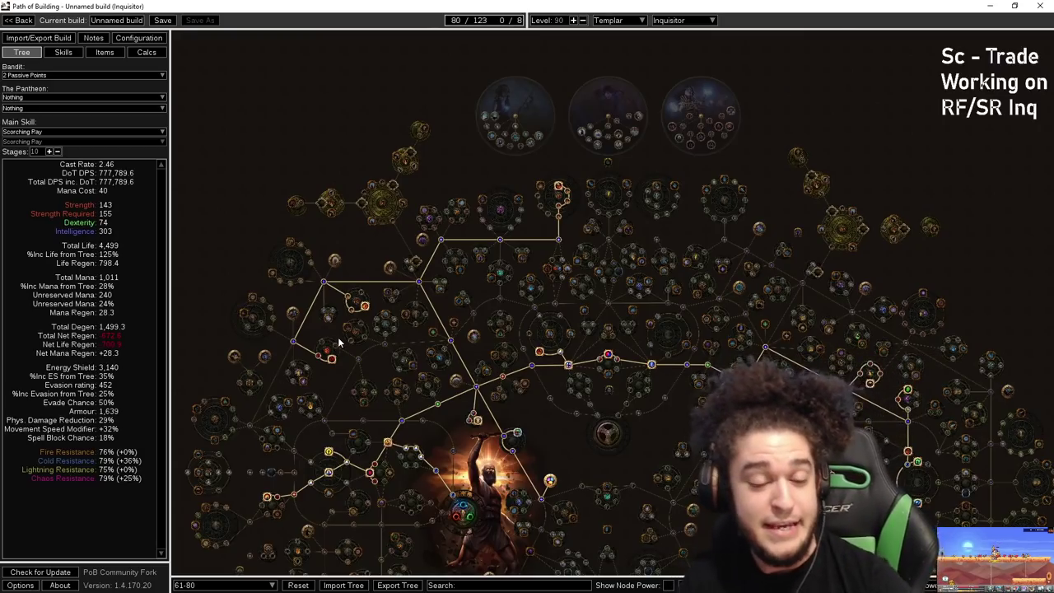
drag(381, 148, 383, 97)
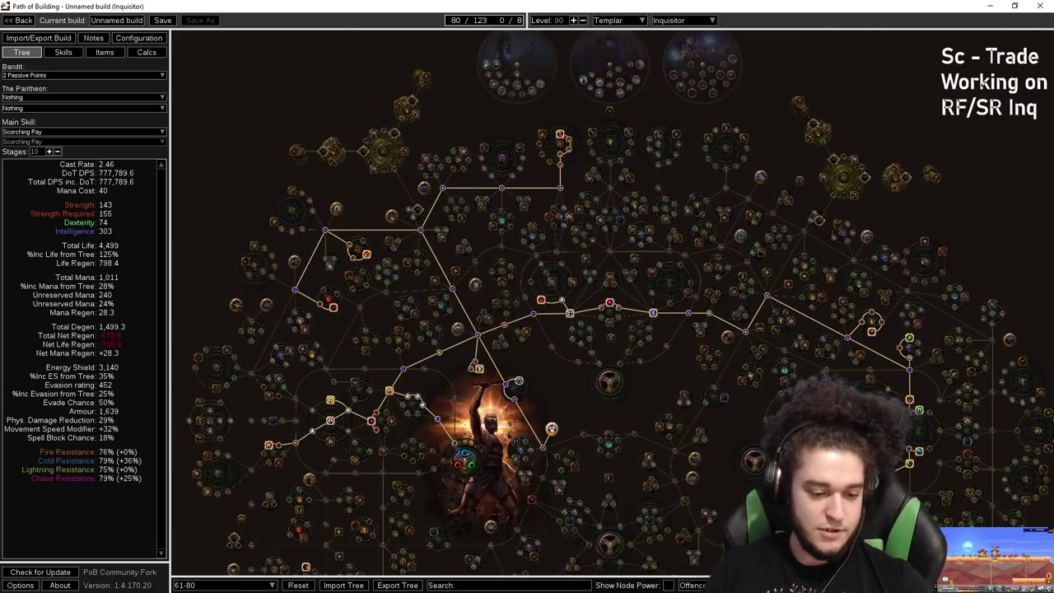
click(223, 584)
click(206, 534)
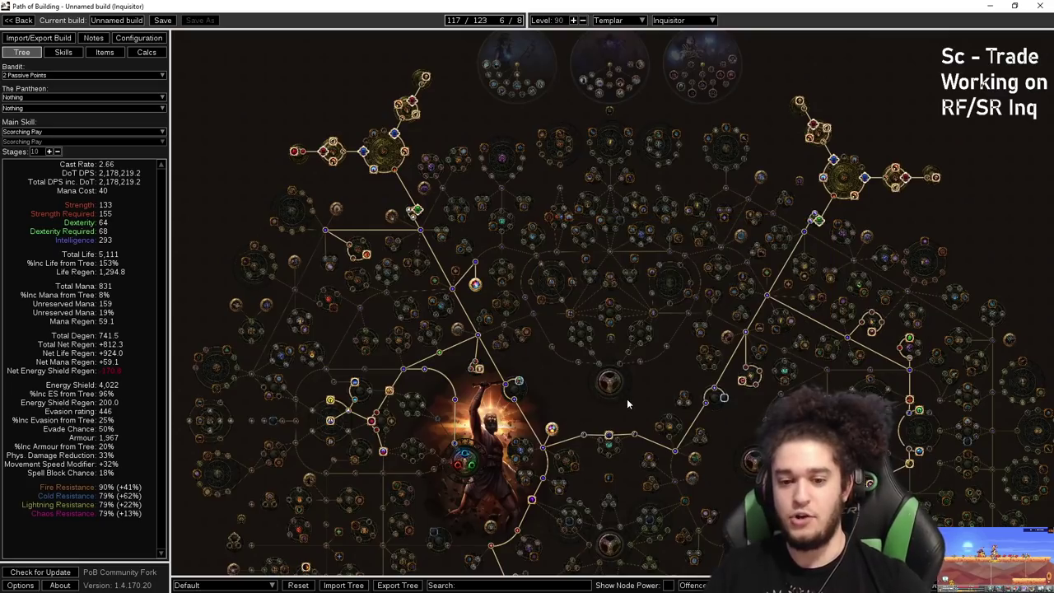
drag(627, 400, 694, 417)
scroll(551, 207, down, 1)
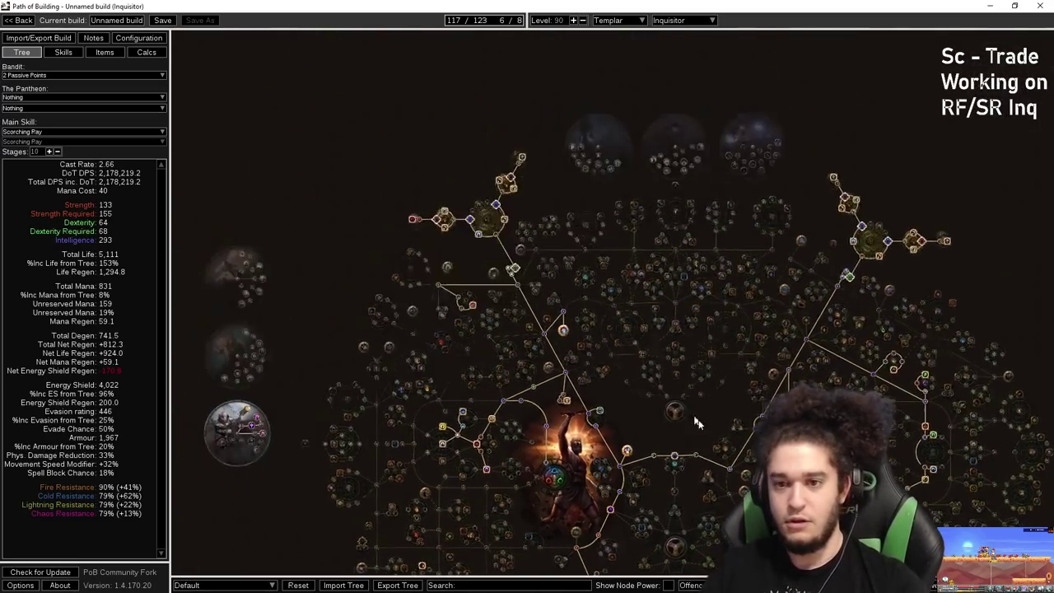
scroll(548, 242, up, 6)
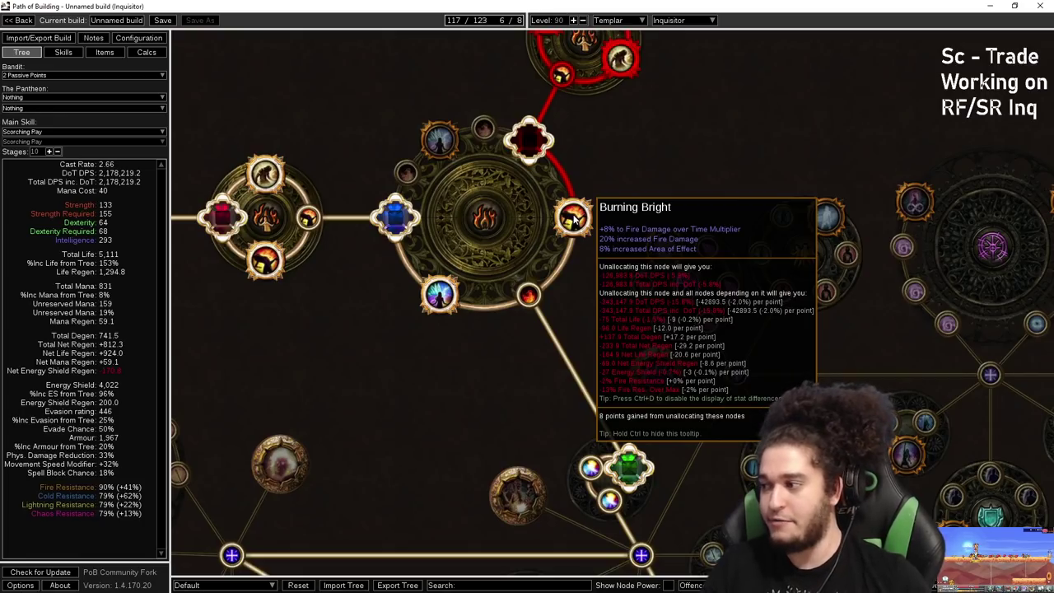
scroll(606, 192, down, 4)
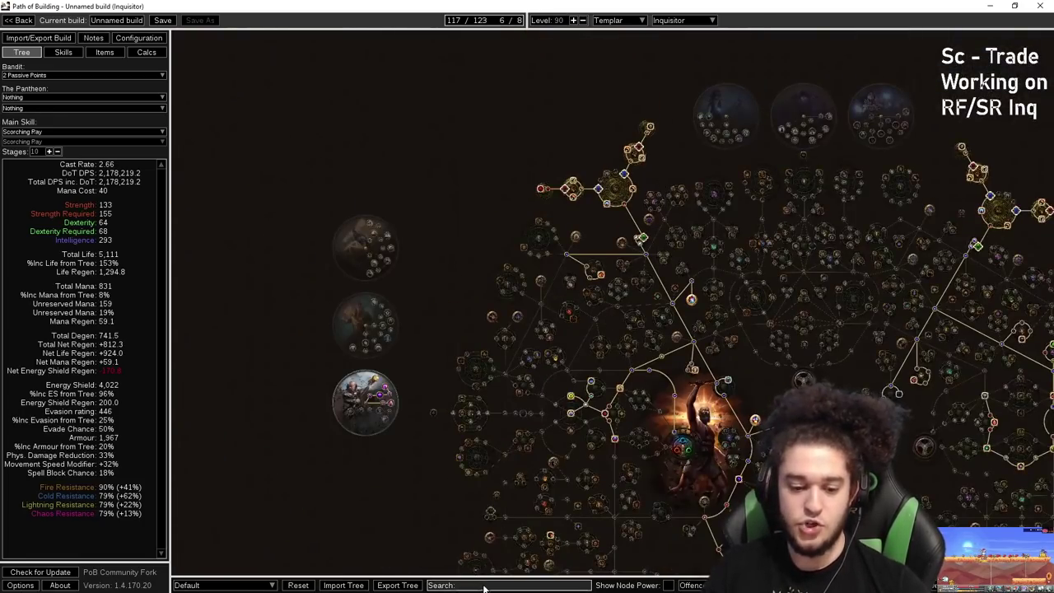
- Search the passive tree for "burn", look over the highlighted Burning Bright notables, and clear the search
click(476, 582)
text(burn)
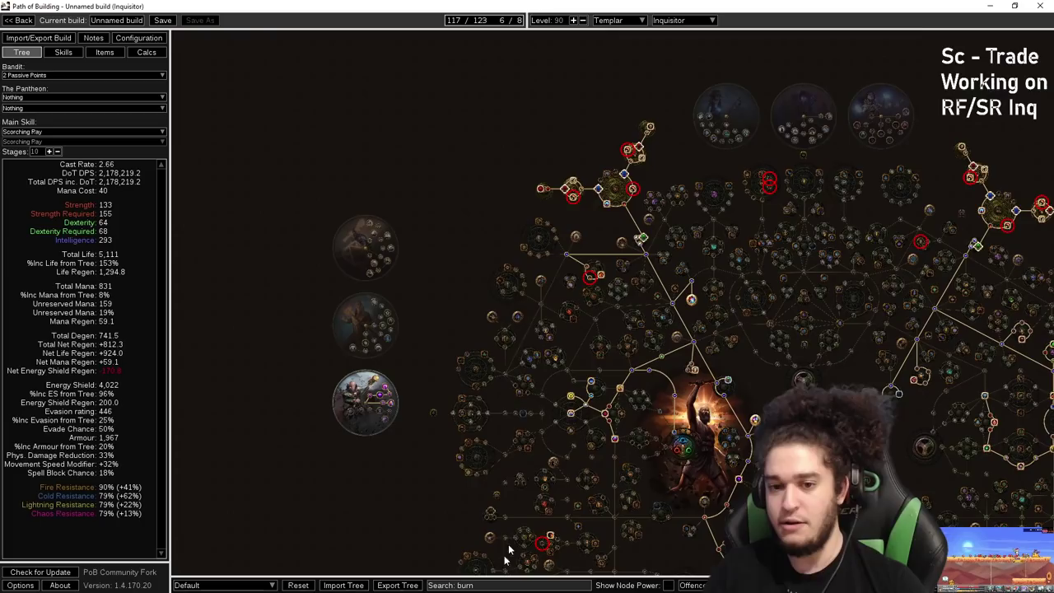
drag(676, 146, 470, 159)
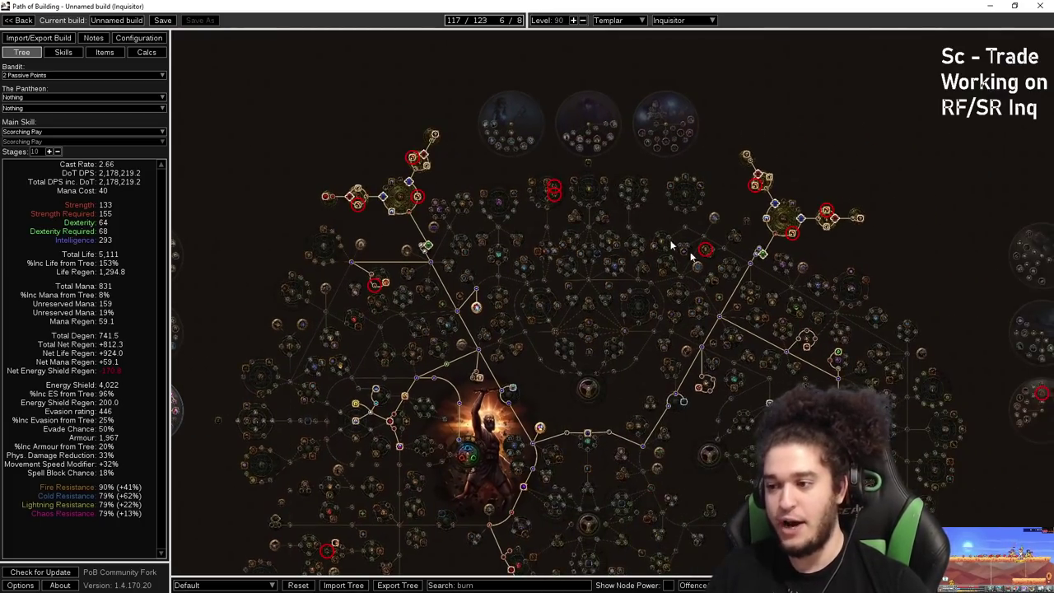
scroll(428, 204, up, 4)
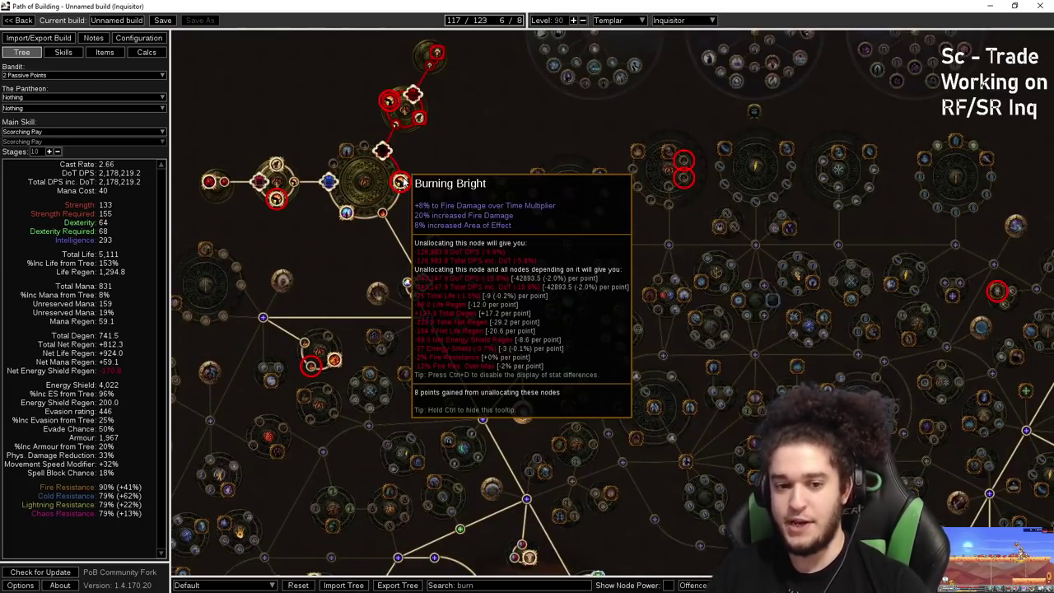
scroll(481, 134, up, 2)
mouse_move(481, 135)
mouse_down()
mouse_move(698, 221)
mouse_move(707, 238)
mouse_up()
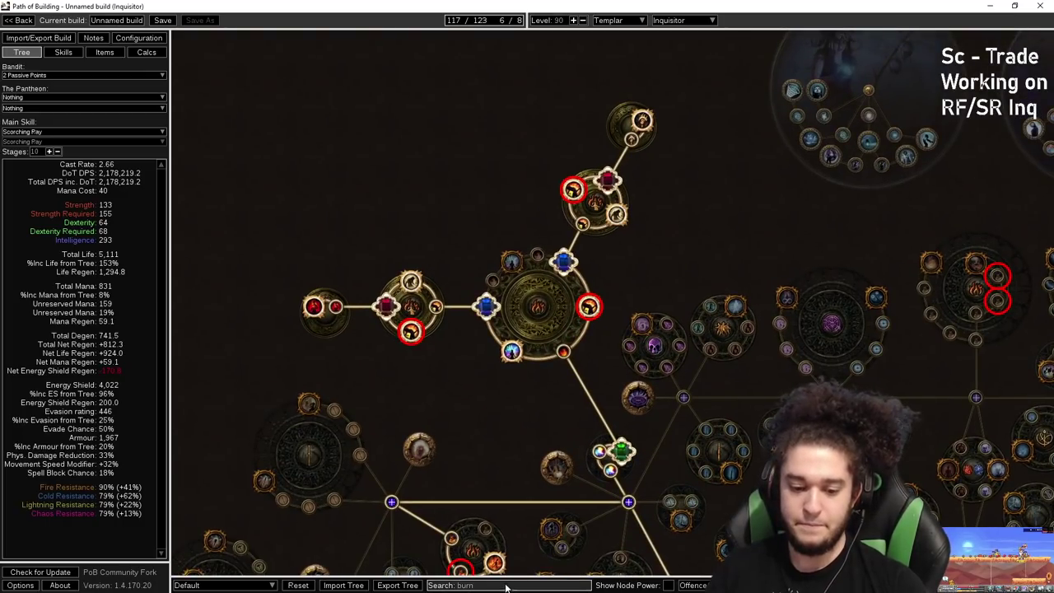
drag(506, 584, 422, 578)
key(BackSpace)
- Examine the large fire cluster's Burning Bright, Widespread Destruction and Prismatic Heart notables
click(644, 210)
scroll(649, 250, up, 3)
mouse_move(649, 250)
mouse_down()
mouse_move(666, 151)
mouse_move(673, 182)
mouse_move(736, 239)
mouse_move(776, 229)
mouse_up()
scroll(642, 156, down, 1)
mouse_move(487, 268)
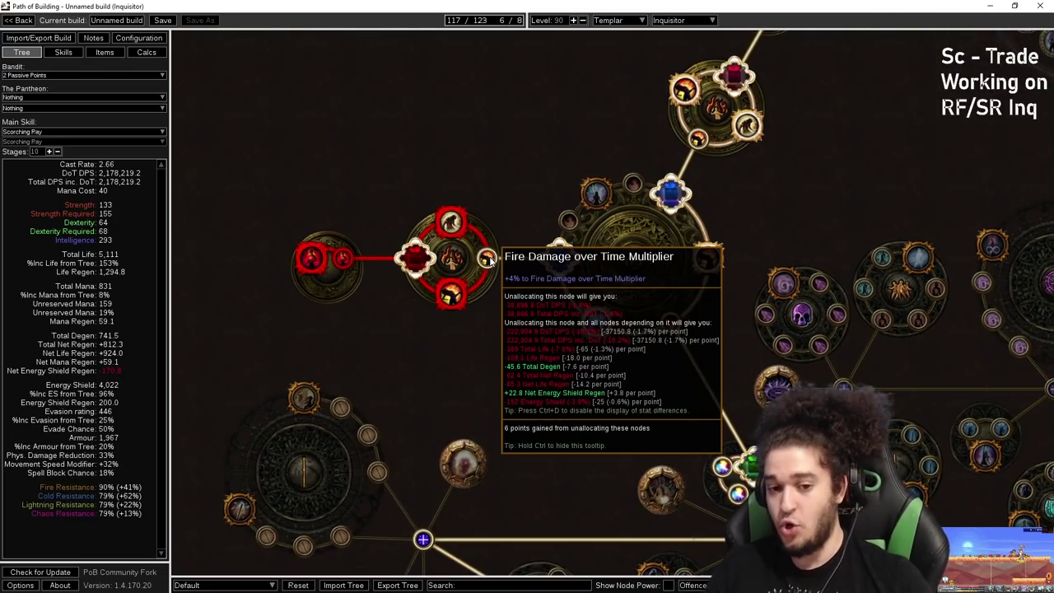
drag(524, 363, 381, 337)
mouse_move(555, 248)
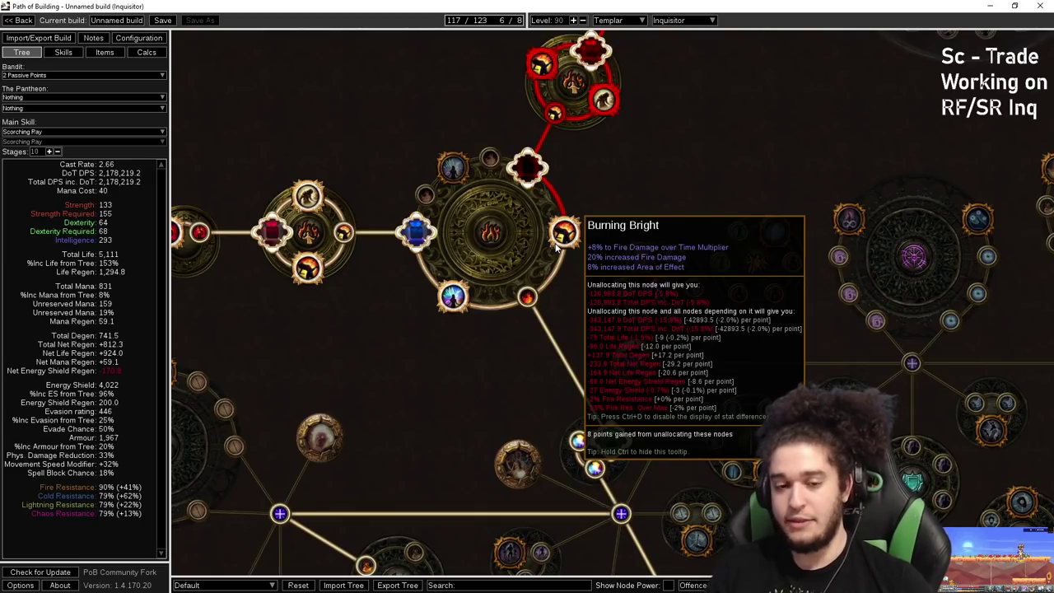
drag(620, 197, 702, 201)
scroll(663, 190, up, 1)
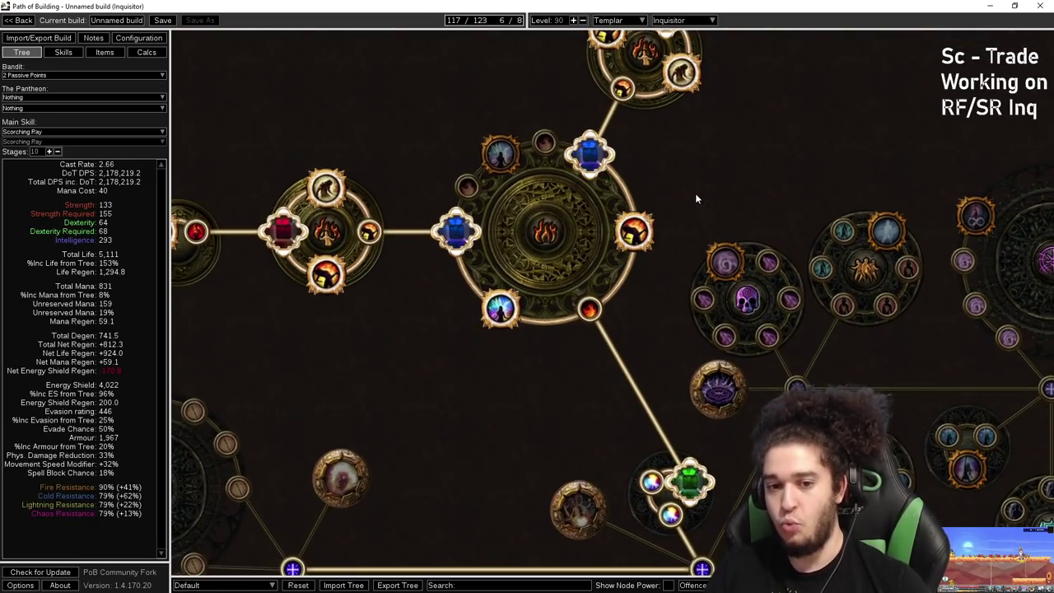
mouse_move(493, 161)
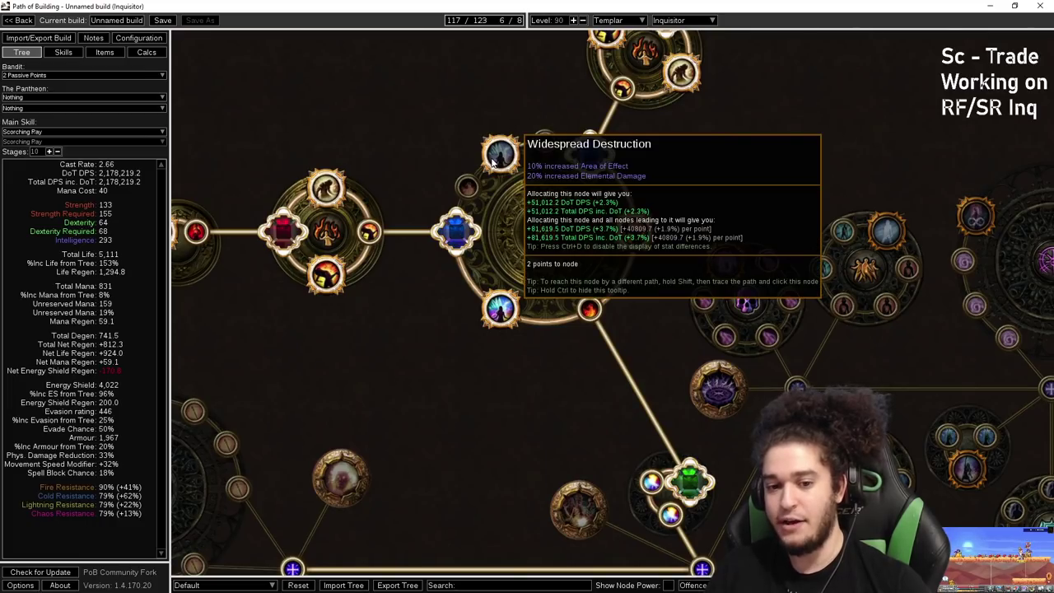
mouse_move(505, 305)
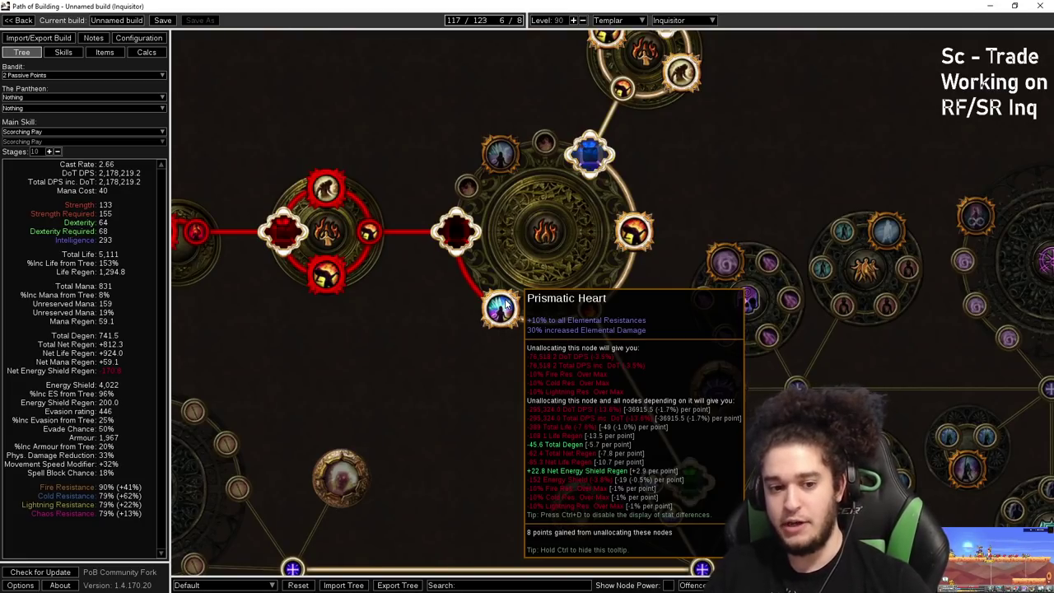
- Examine the medium cluster beyond the large fire cluster: Fire Damage over Time Multiplier, Burning Bright and Flow of Life
drag(336, 304, 476, 297)
mouse_move(476, 284)
drag(549, 368, 388, 341)
scroll(389, 341, down, 3)
drag(582, 201, 582, 288)
scroll(586, 285, up, 3)
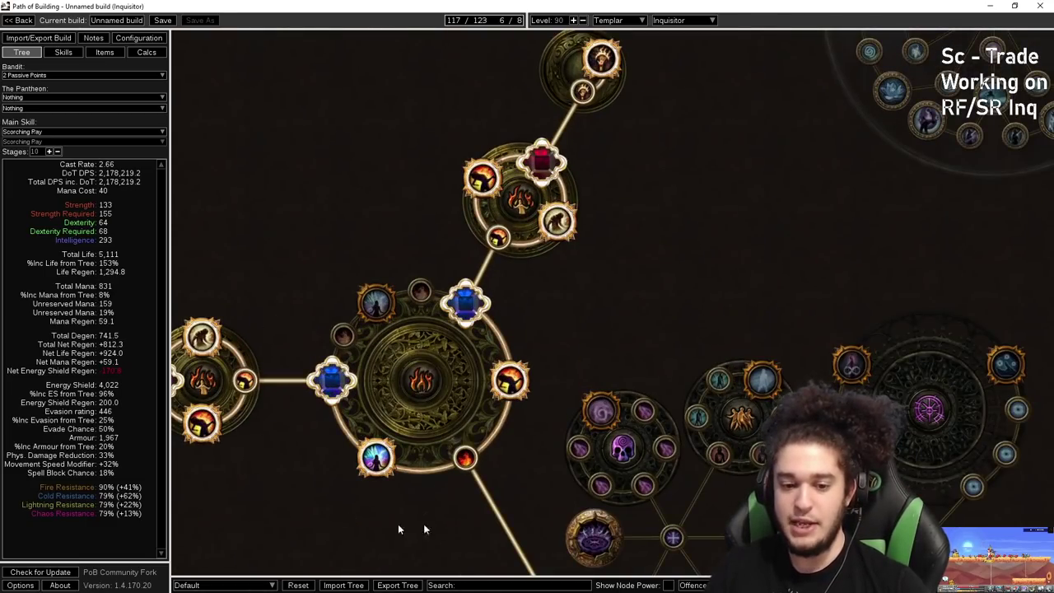
drag(398, 524, 435, 419)
mouse_move(511, 356)
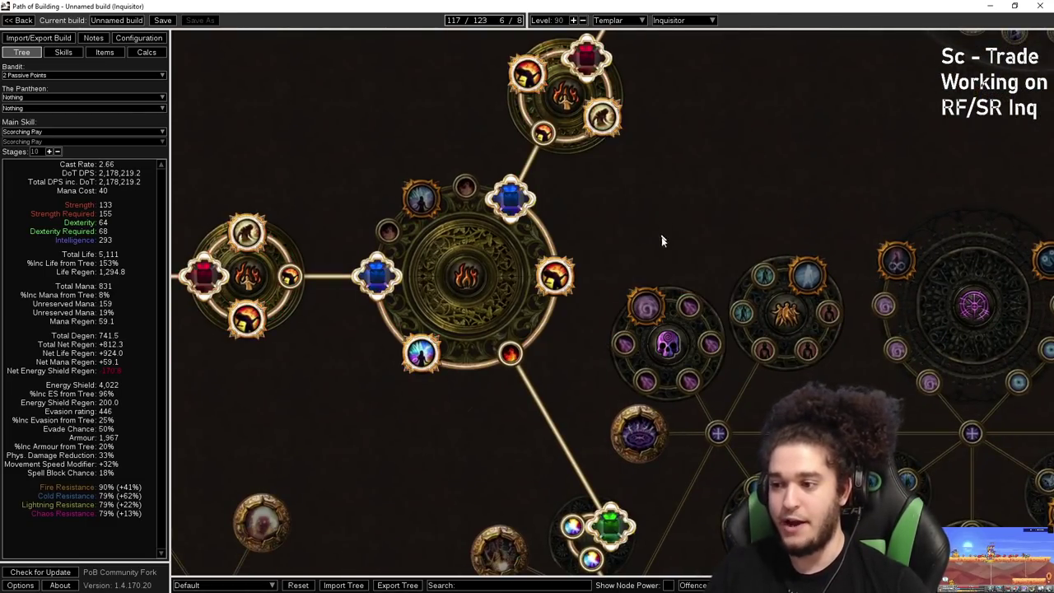
drag(677, 198, 702, 300)
mouse_move(570, 236)
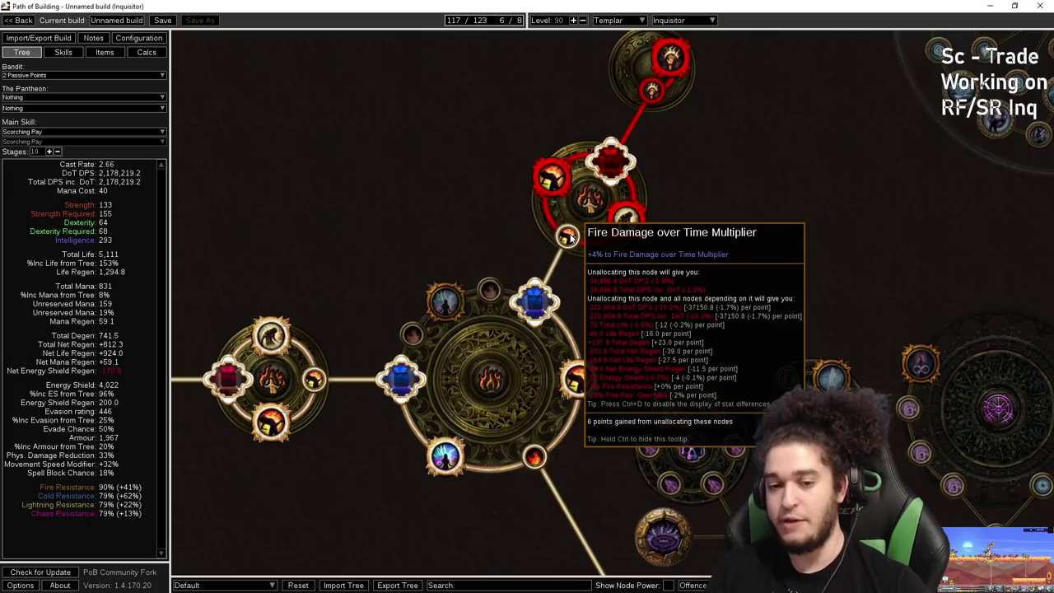
mouse_move(564, 192)
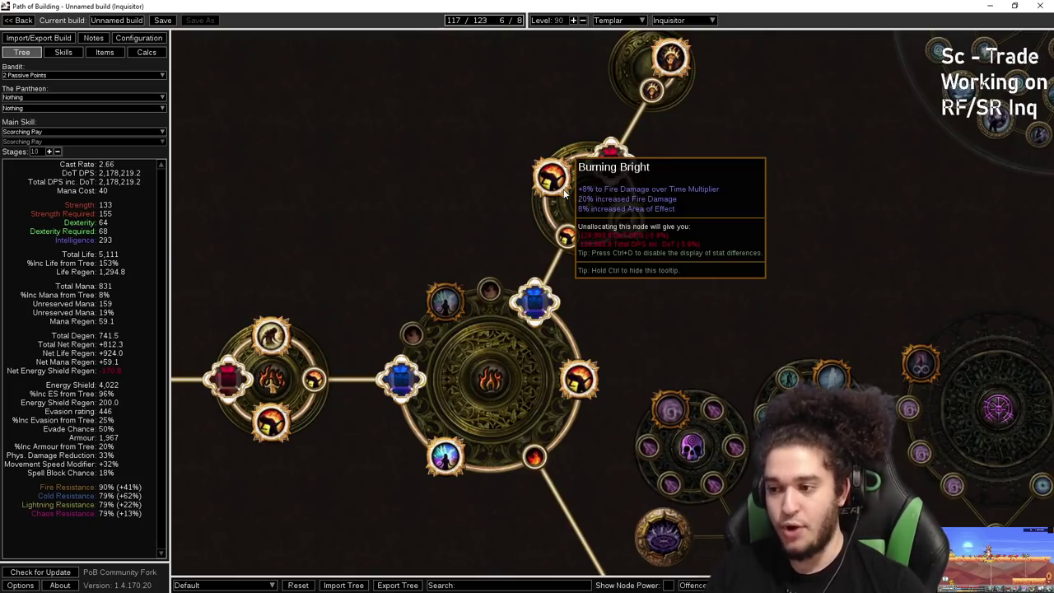
mouse_move(626, 220)
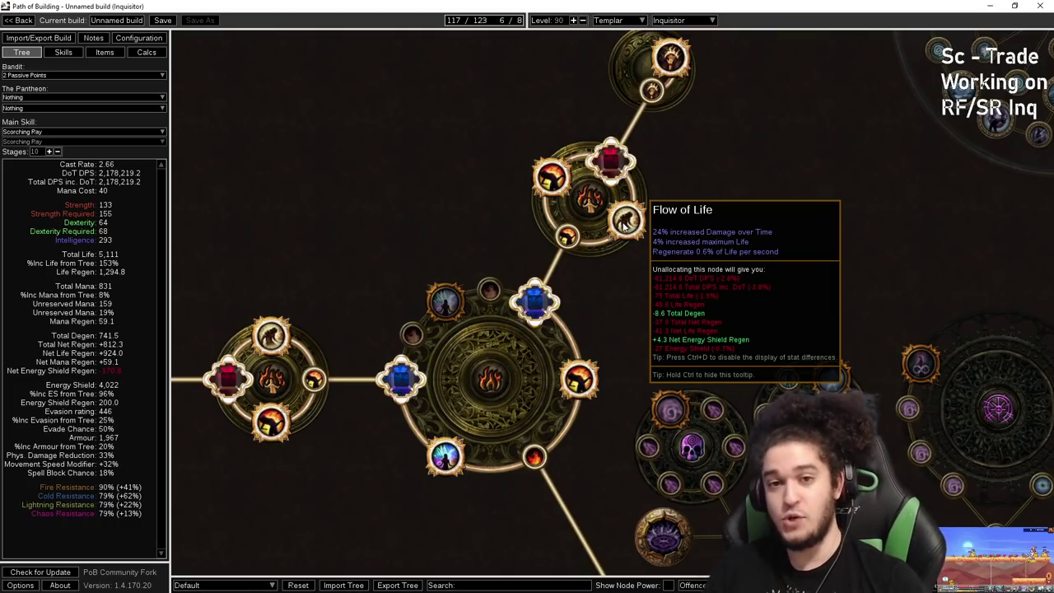
- Examine the small cluster at the end of the upper branch, covering Fire Resistance and Molten One's Mark
scroll(787, 190, down, 5)
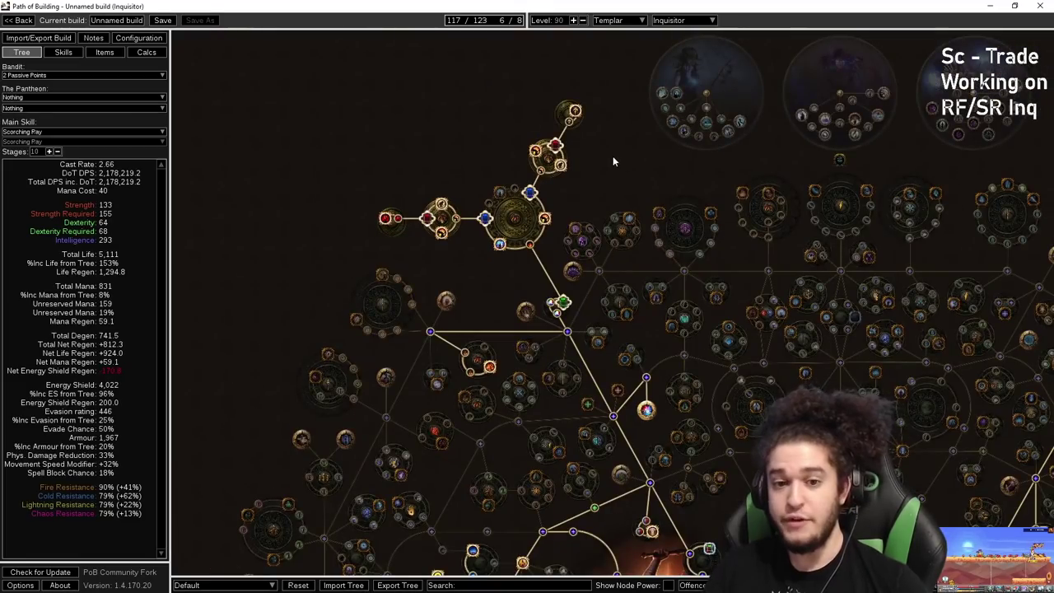
scroll(604, 158, up, 5)
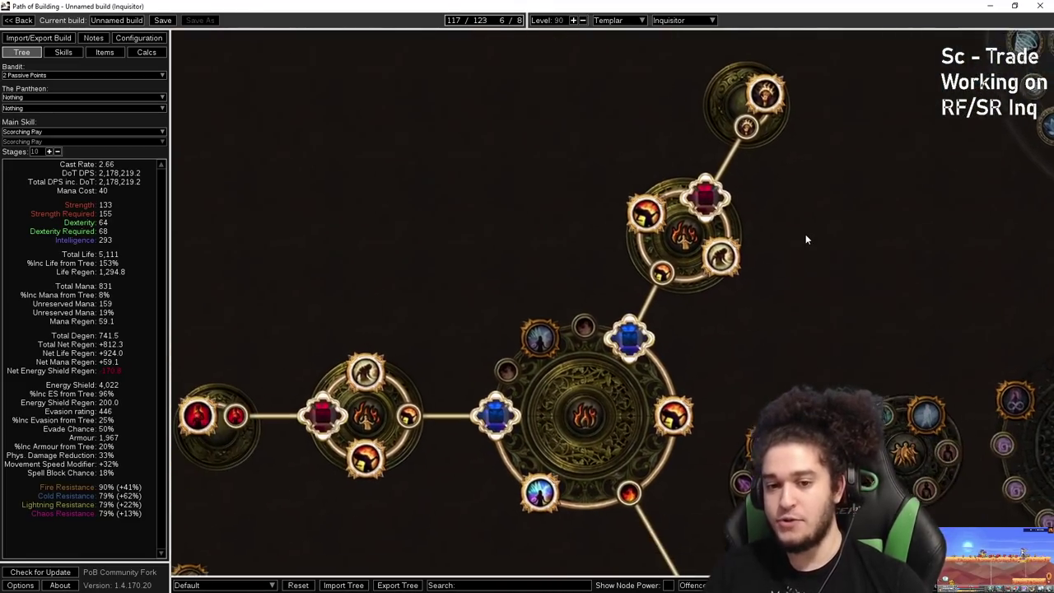
drag(808, 215, 809, 224)
drag(752, 158, 618, 226)
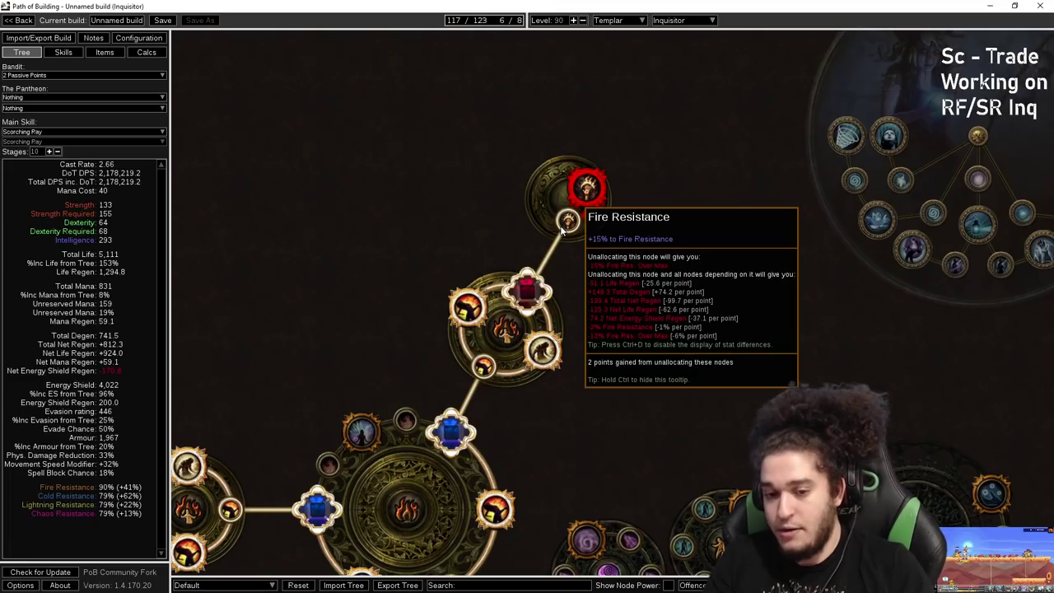
drag(590, 279, 651, 237)
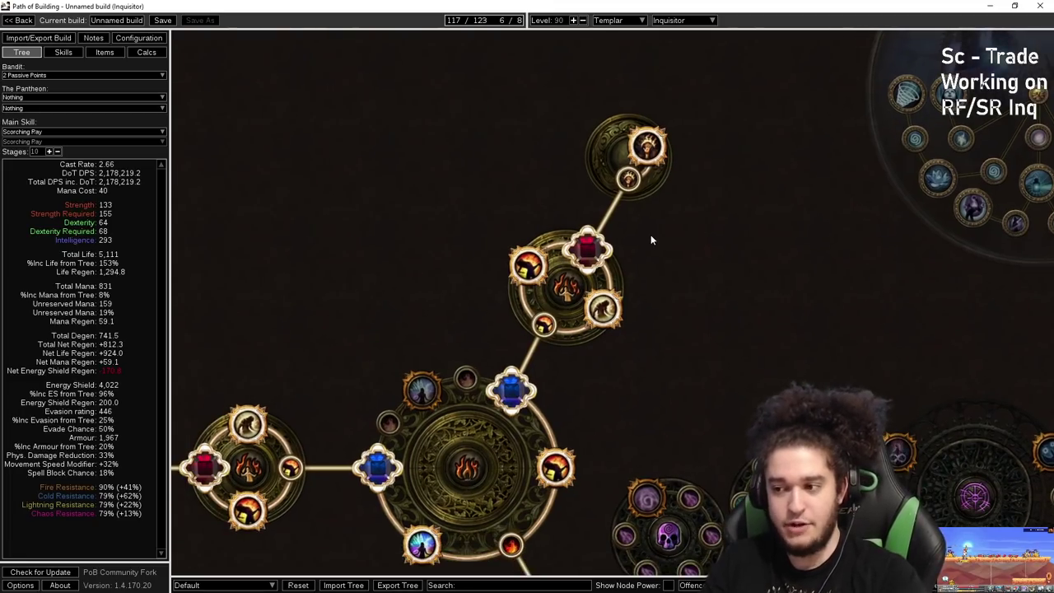
scroll(560, 191, down, 5)
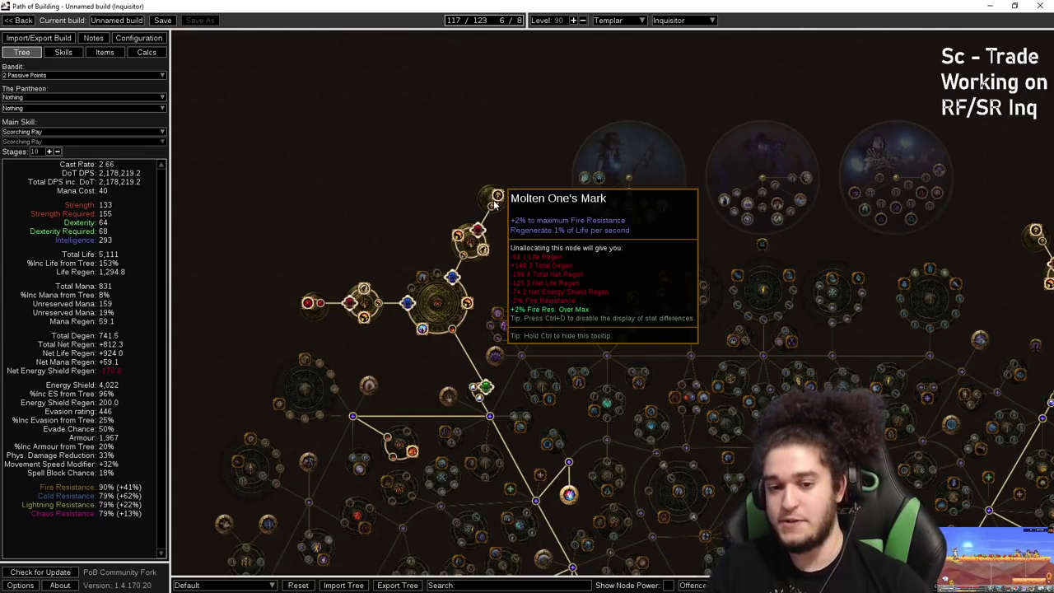
- Inspect the Fettle life notable at the outer end of the cluster branch, and read the cluster jewel requirements in the build notes
drag(330, 233, 482, 175)
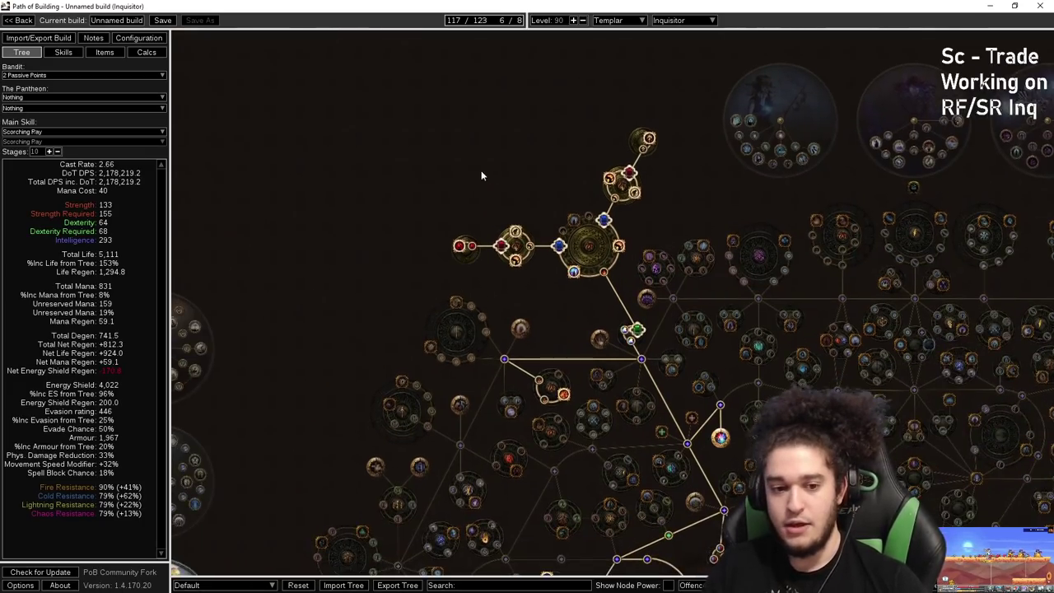
scroll(459, 238, up, 5)
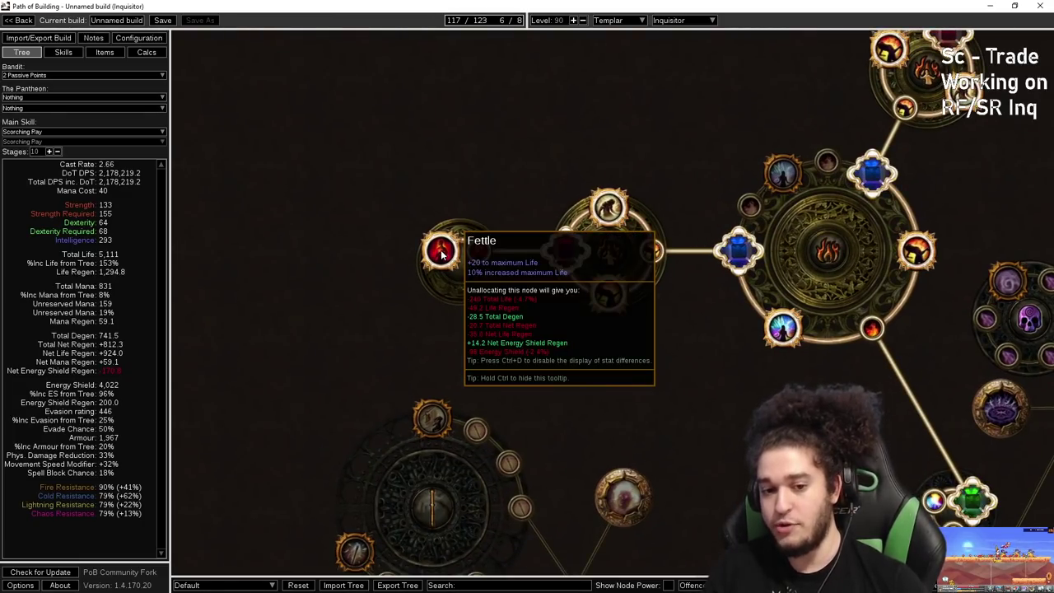
click(93, 38)
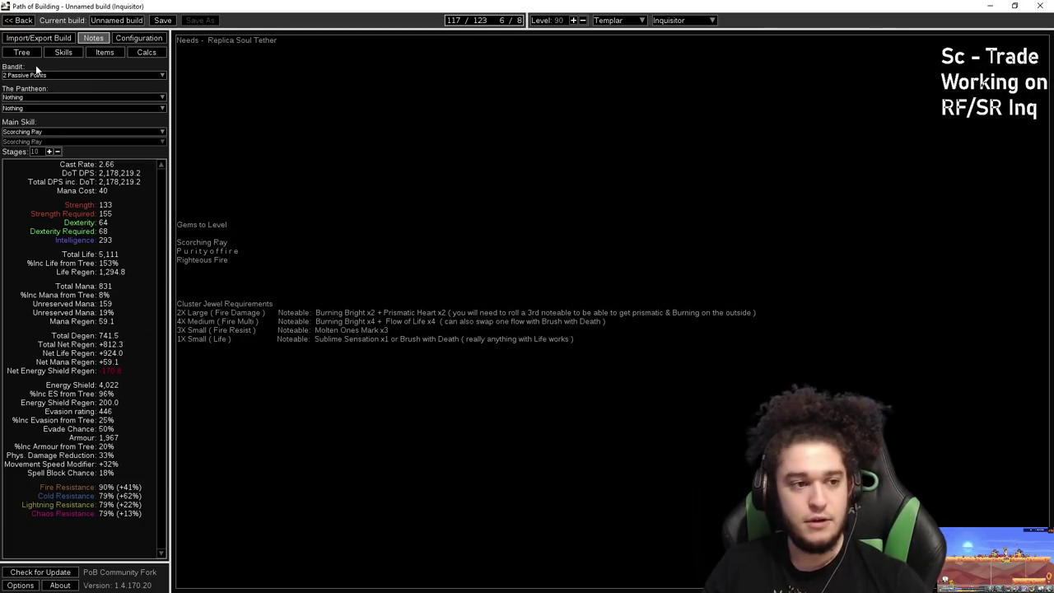
- Return to the passive tree and examine the second large cluster with its attached medium and small clusters
click(22, 52)
drag(512, 150, 430, 148)
scroll(480, 183, down, 5)
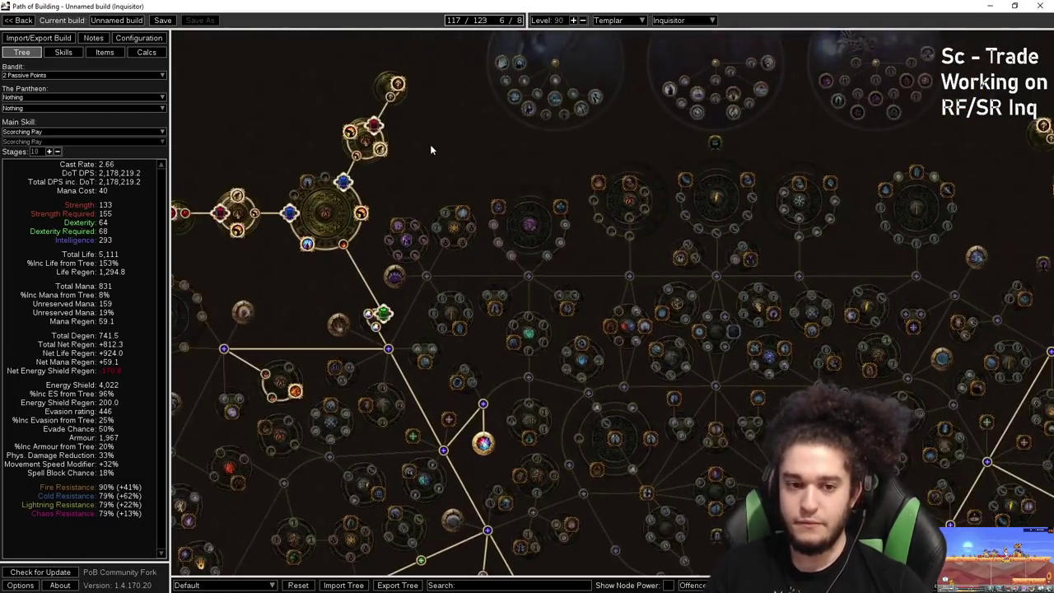
drag(972, 141, 726, 150)
scroll(727, 150, down, 1)
drag(822, 190, 527, 143)
scroll(439, 80, up, 4)
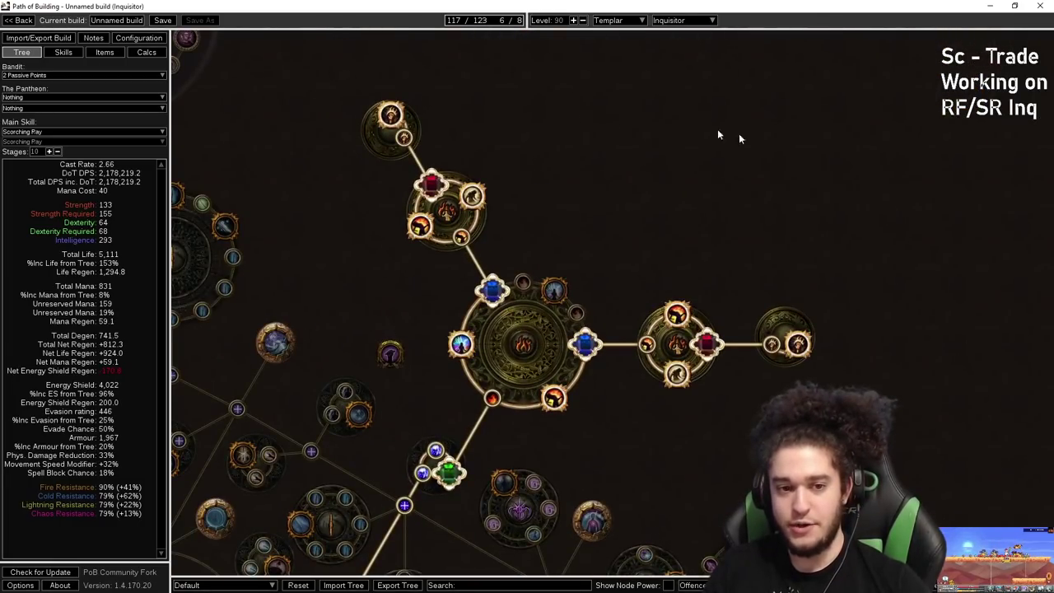
mouse_move(391, 119)
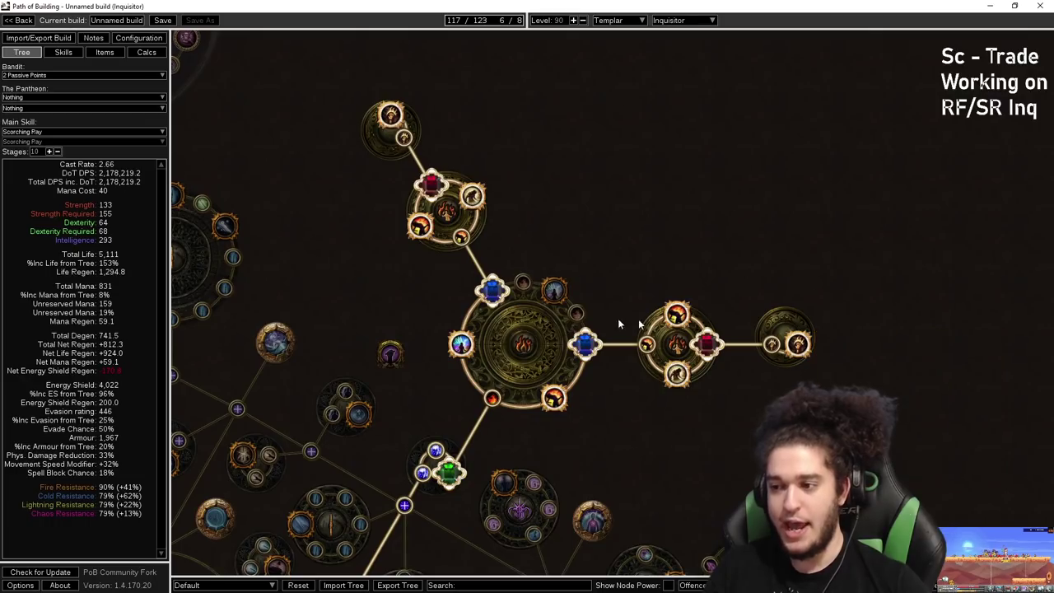
scroll(618, 297, down, 2)
drag(470, 257, 788, 193)
scroll(787, 192, down, 2)
scroll(700, 251, up, 1)
drag(700, 250, 667, 215)
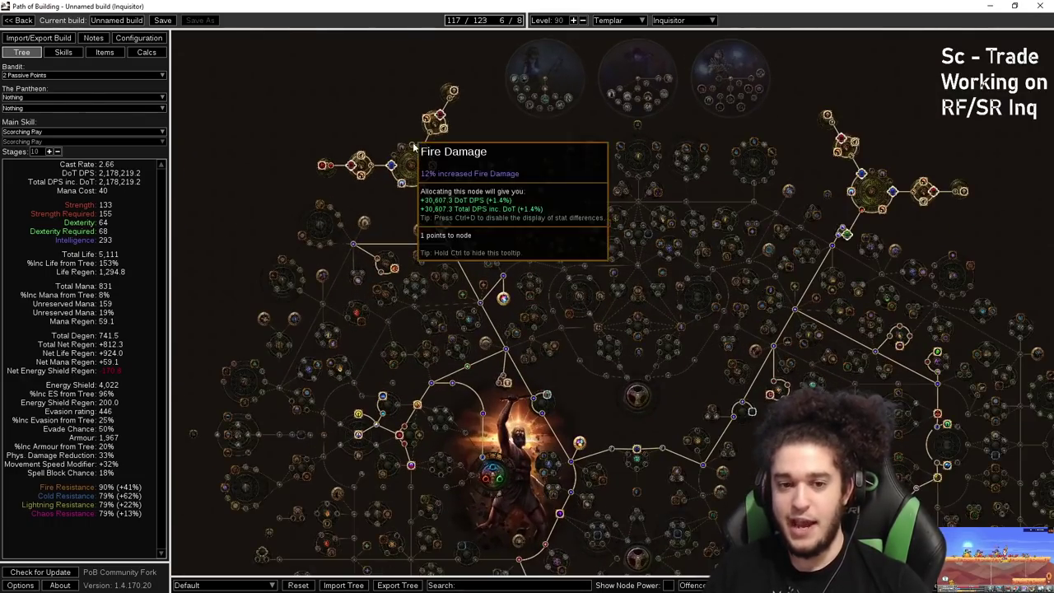
- Open the build's items and examine the equipped gear and socketed cluster jewels, including the Small Cluster Jewel with Molten One's Mark
click(103, 53)
mouse_move(253, 77)
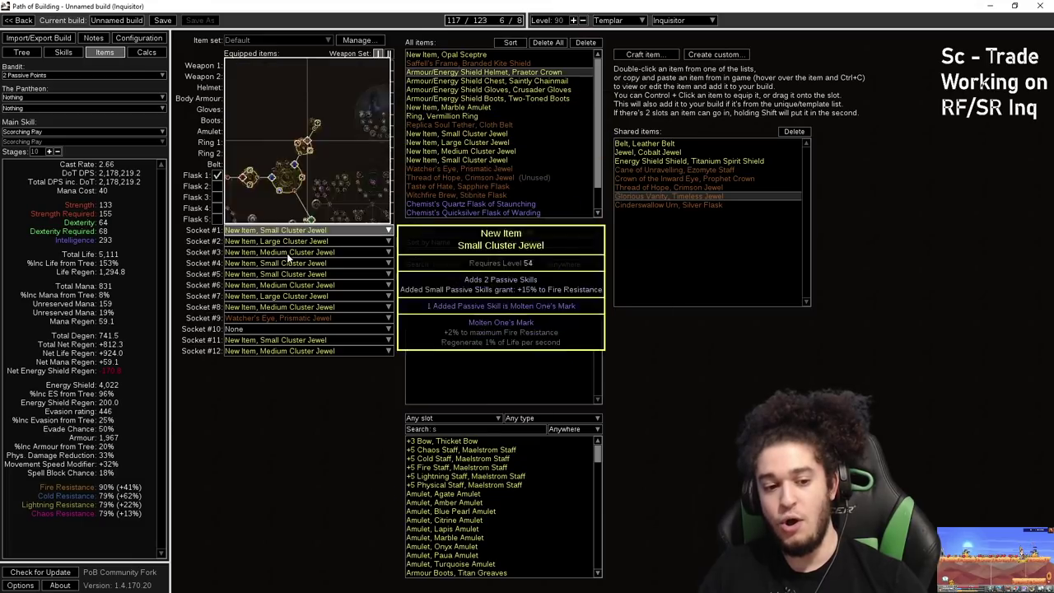
mouse_move(285, 316)
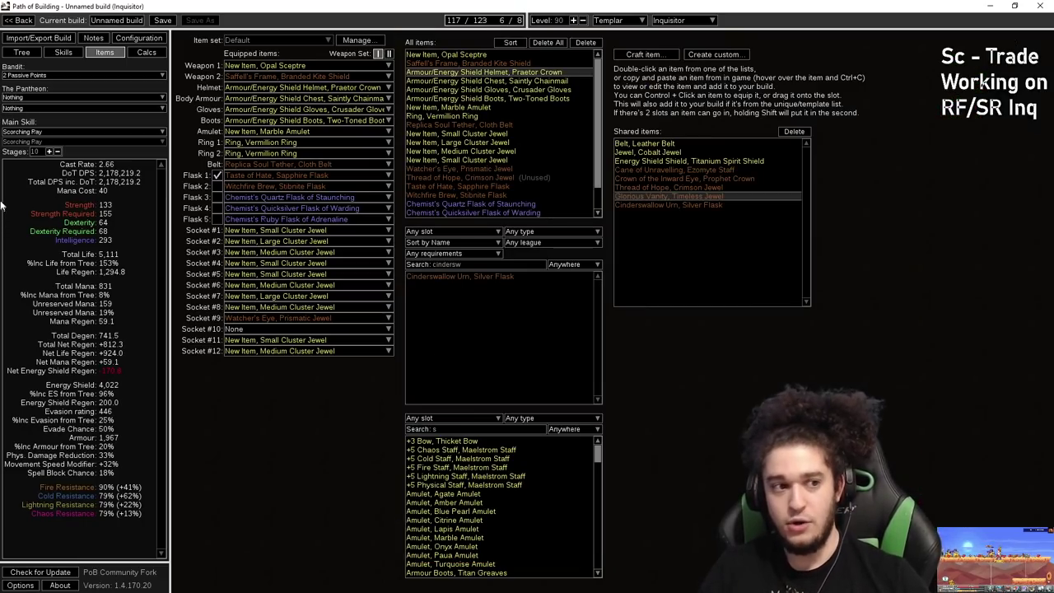
- Return to the passive tree and examine the jewel socket and keystone area below the Scion start, along with the overall pathing
click(22, 52)
scroll(492, 280, up, 4)
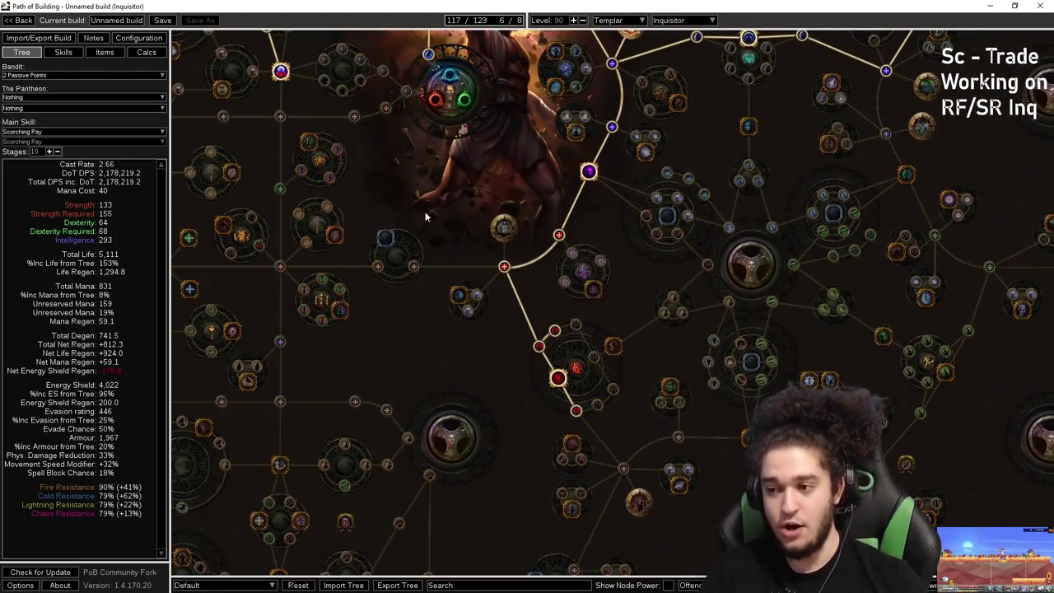
drag(413, 230, 462, 262)
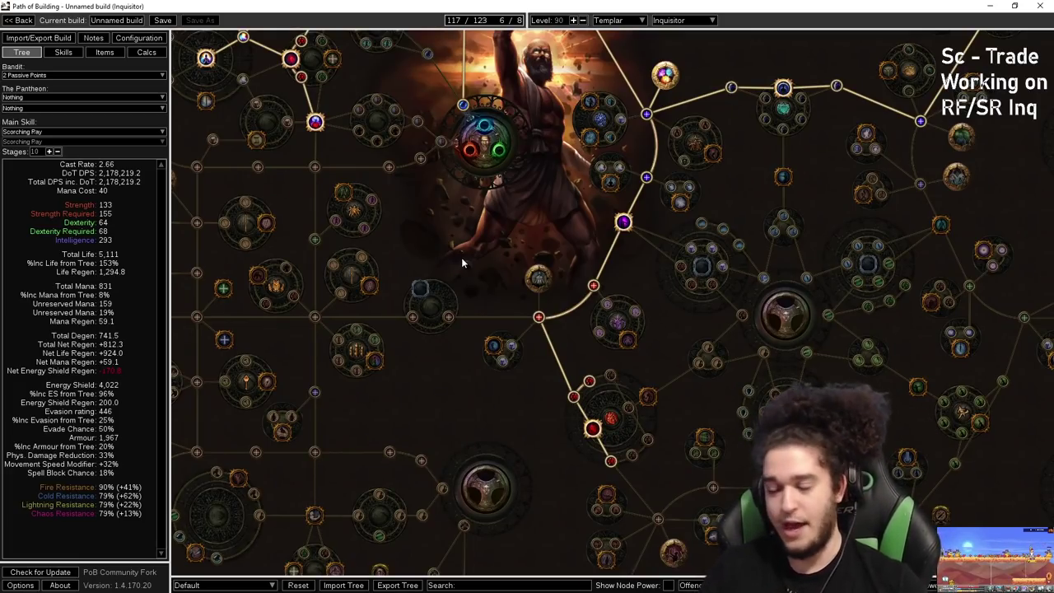
scroll(462, 257, down, 4)
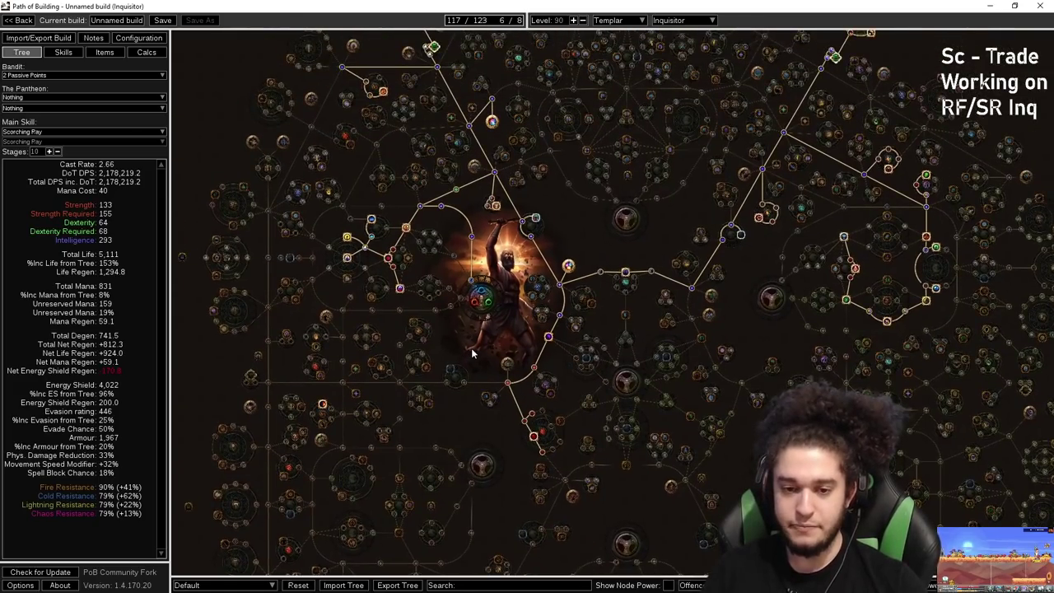
scroll(429, 296, up, 2)
drag(429, 298, 429, 450)
drag(546, 351, 578, 213)
scroll(568, 322, down, 1)
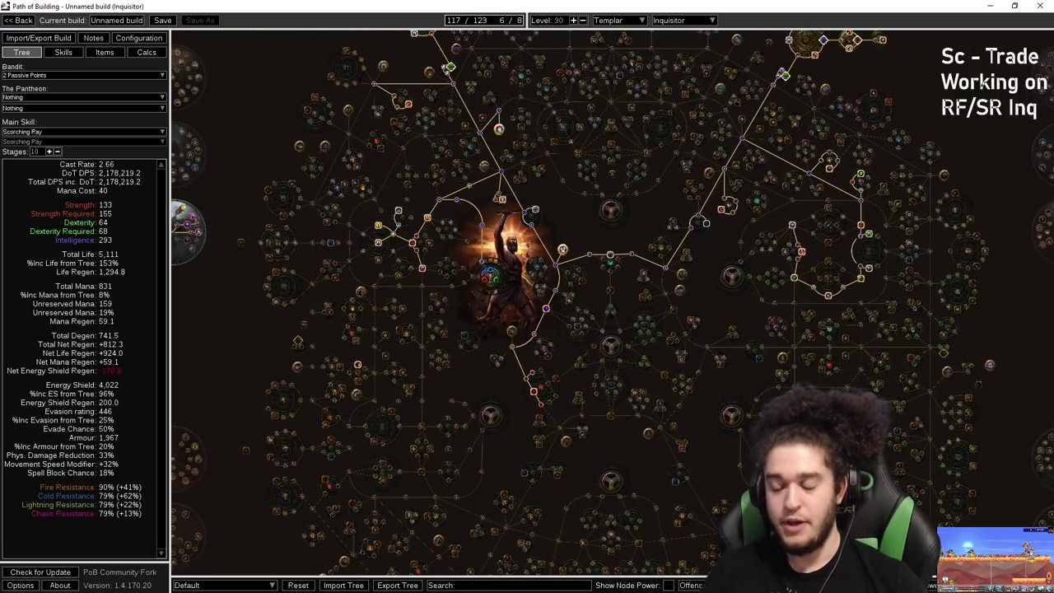
- Bring up the browser window and reposition it, and inspect the Righteous Fire gem in the build's Righteous Fire, Vaal Righteous Fire socket group
key(alt+Tab)
drag(763, 492, 668, 104)
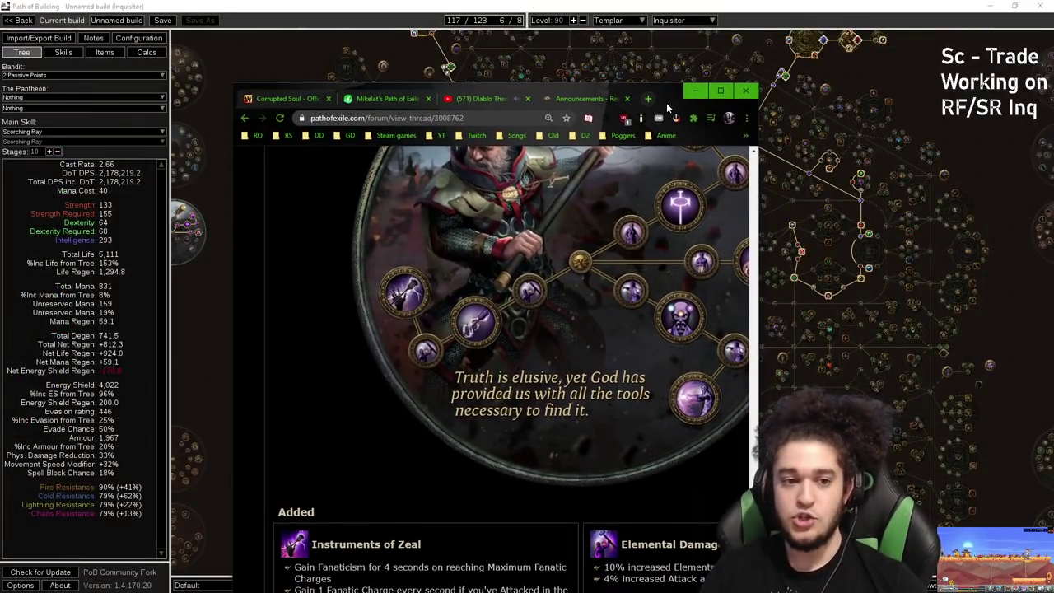
click(63, 52)
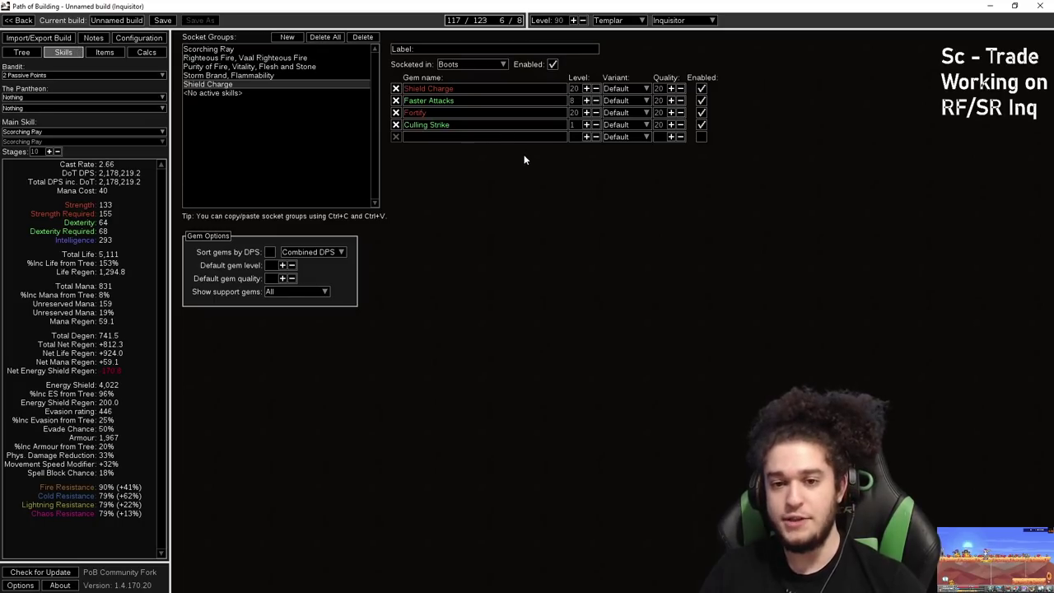
click(244, 58)
mouse_move(452, 87)
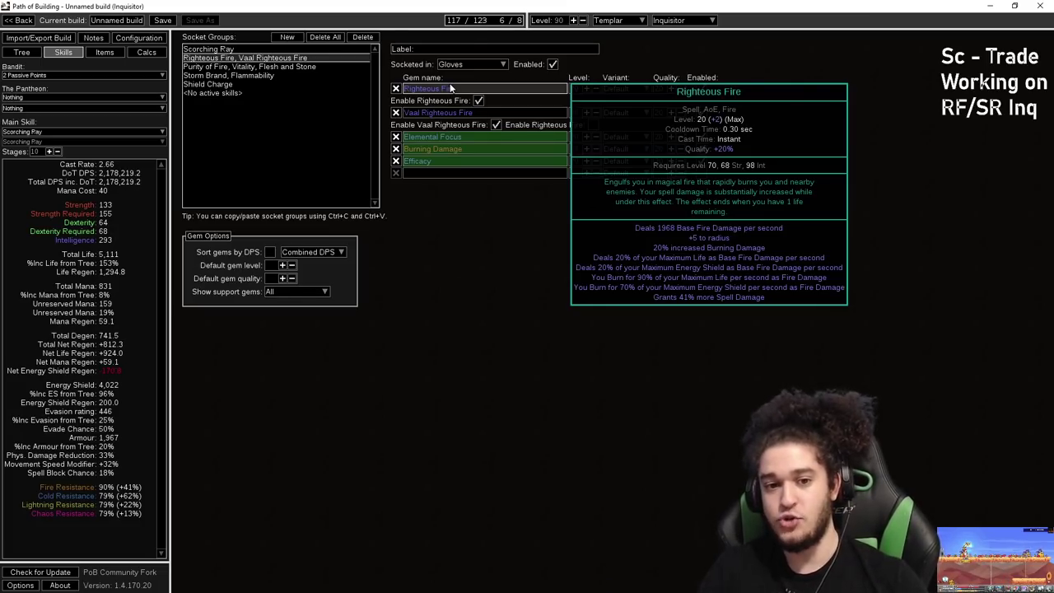
- Switch to the browser and read the Corrupted Soul wiki page, including its related unique items
key(alt+Tab)
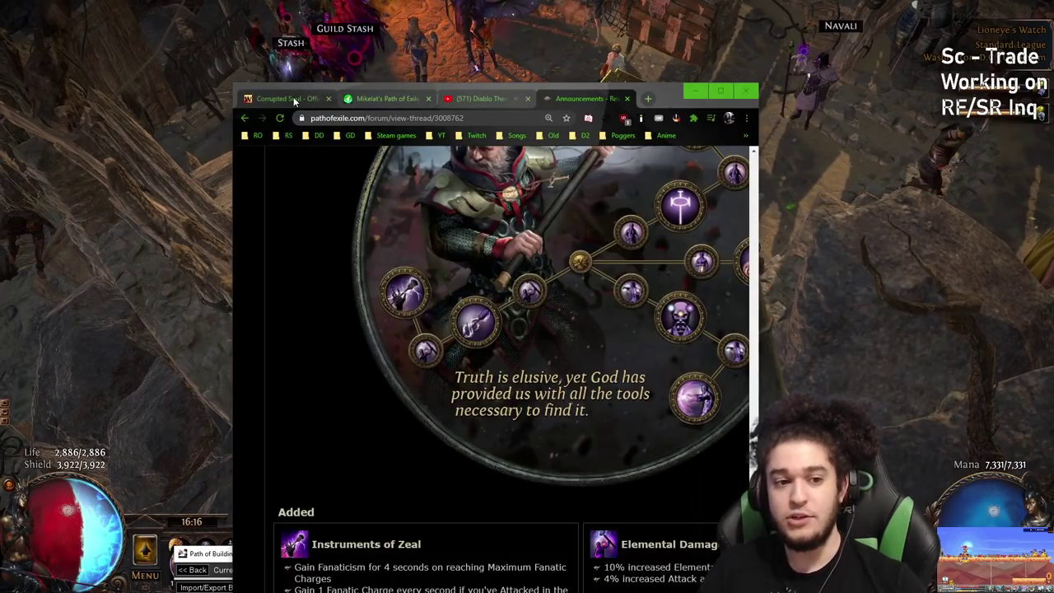
click(293, 97)
double_click(293, 96)
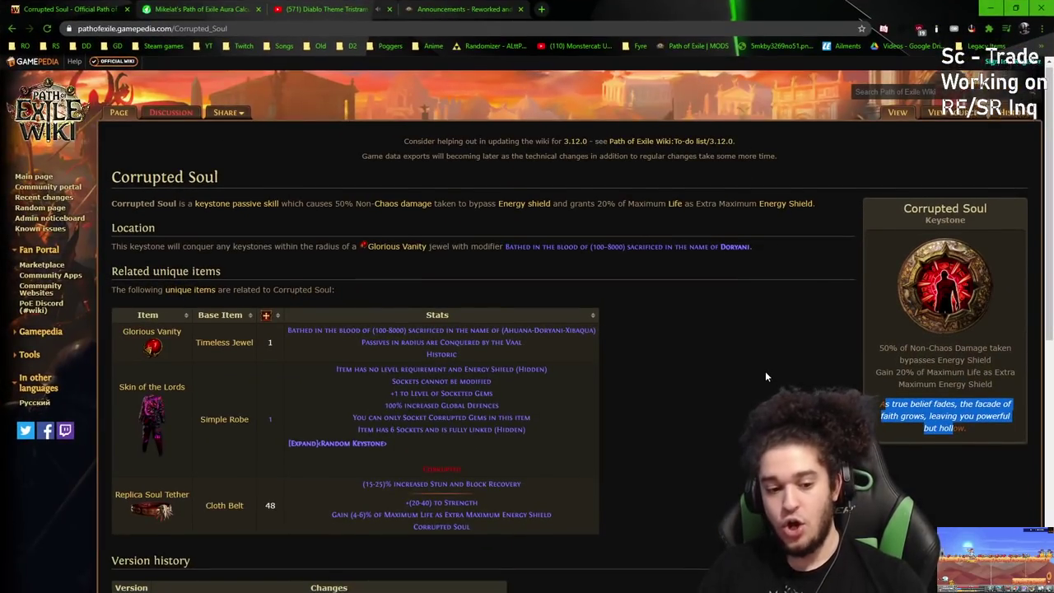
scroll(765, 376, down, 2)
mouse_move(164, 394)
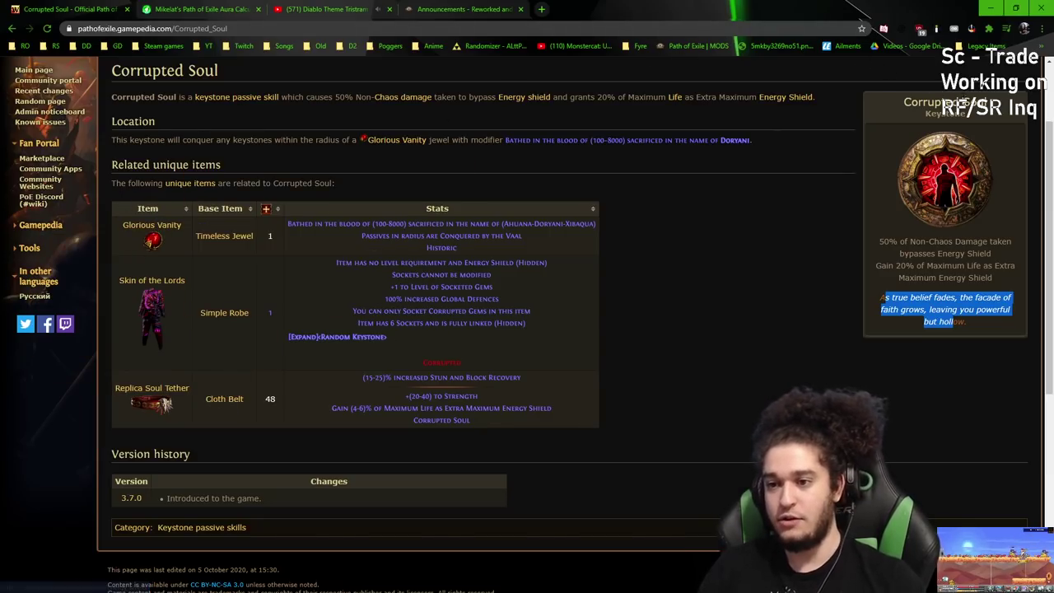
- Switch back to Path of Building's passive tree and allocate the two Strength nodes, the Glorious Vanity jewel socket and the adjoining keystone
drag(814, 4, 936, 235)
click(424, 556)
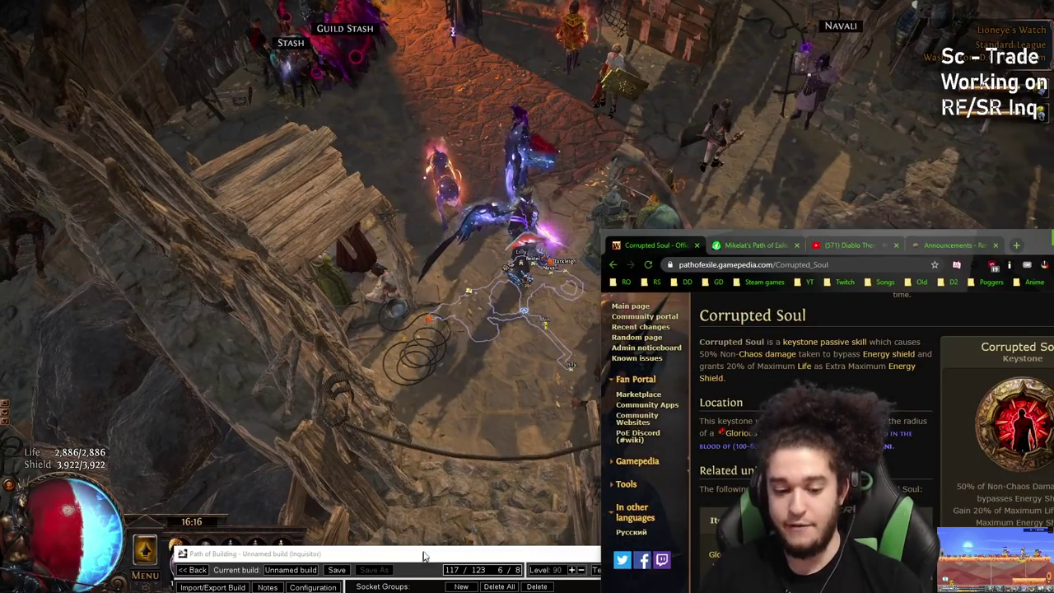
double_click(423, 554)
click(21, 52)
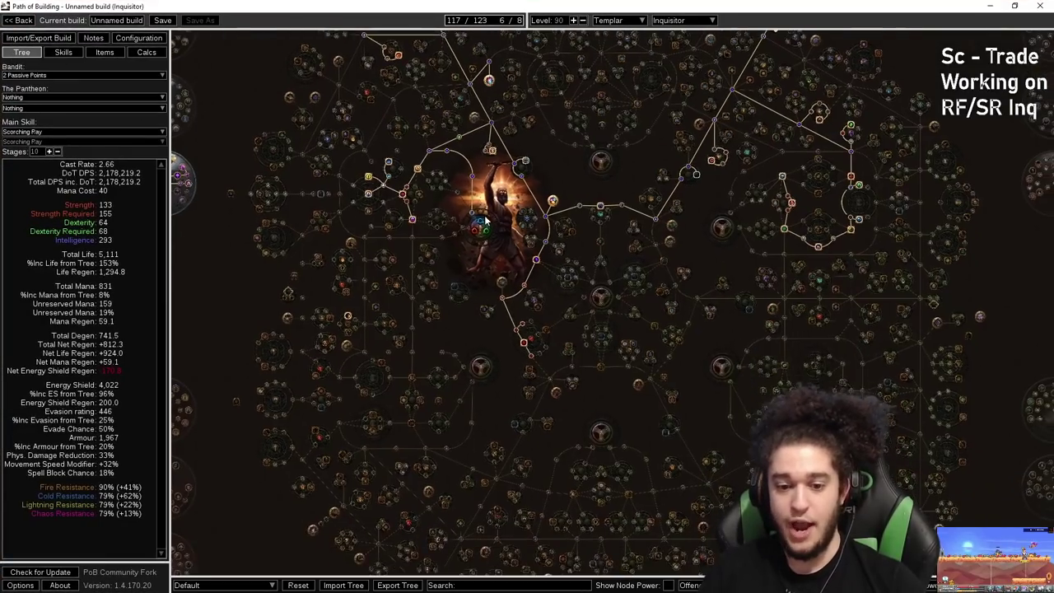
scroll(486, 221, up, 5)
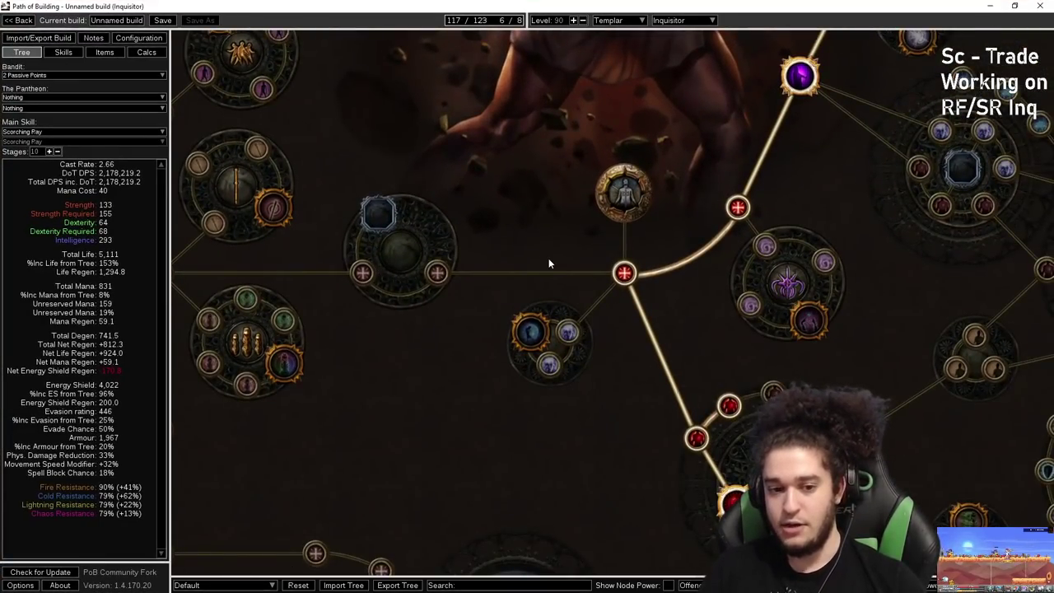
drag(567, 252, 574, 263)
click(372, 282)
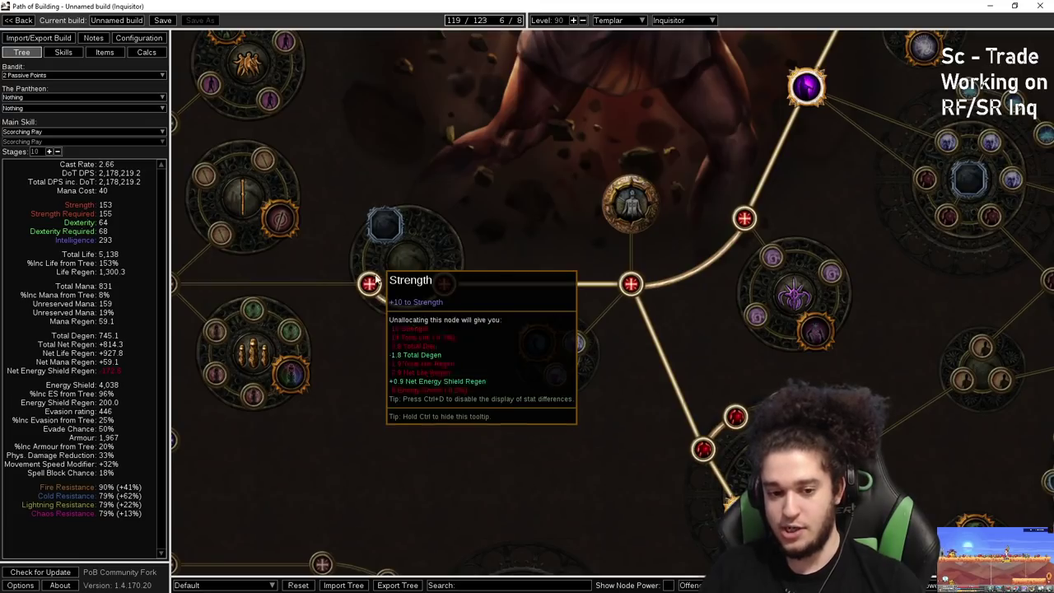
click(385, 224)
click(443, 287)
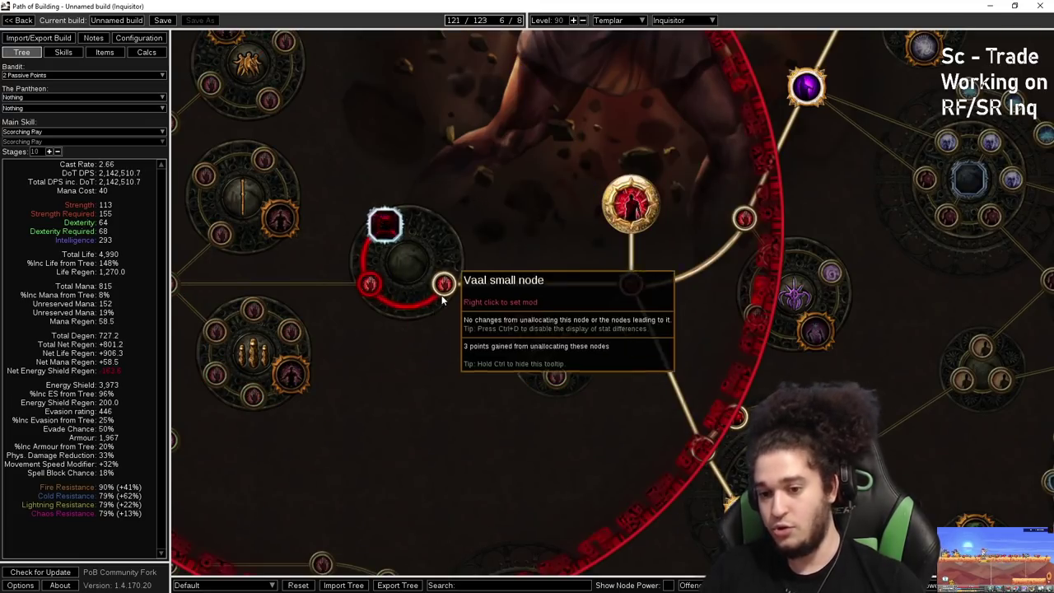
- Examine the area conquered by the Glorious Vanity timeless jewel and read the jewel's stats in its socket
drag(491, 227, 476, 175)
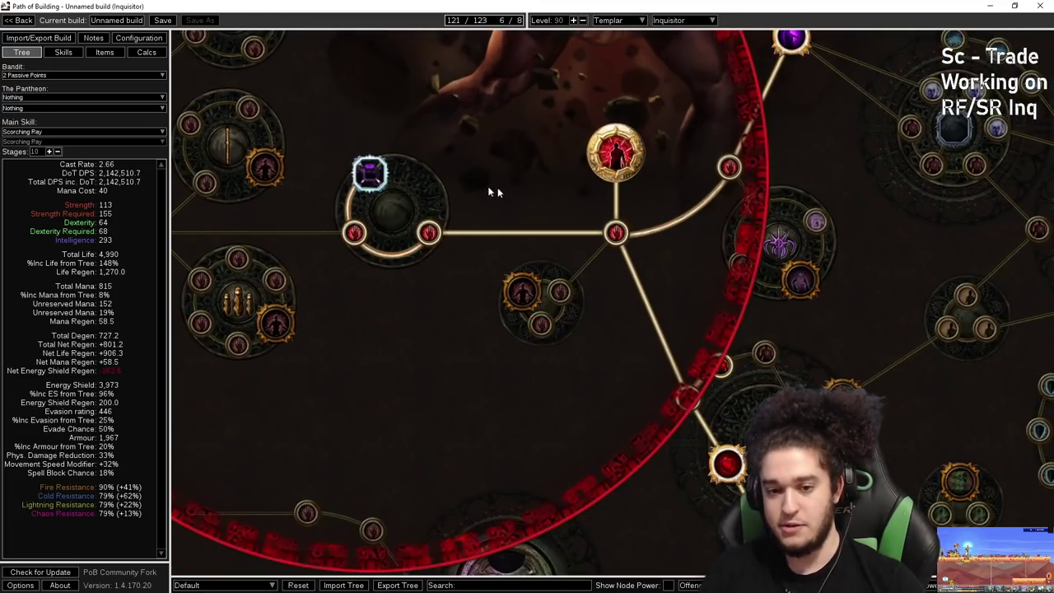
drag(612, 216, 463, 216)
drag(540, 382, 536, 305)
scroll(520, 194, down, 1)
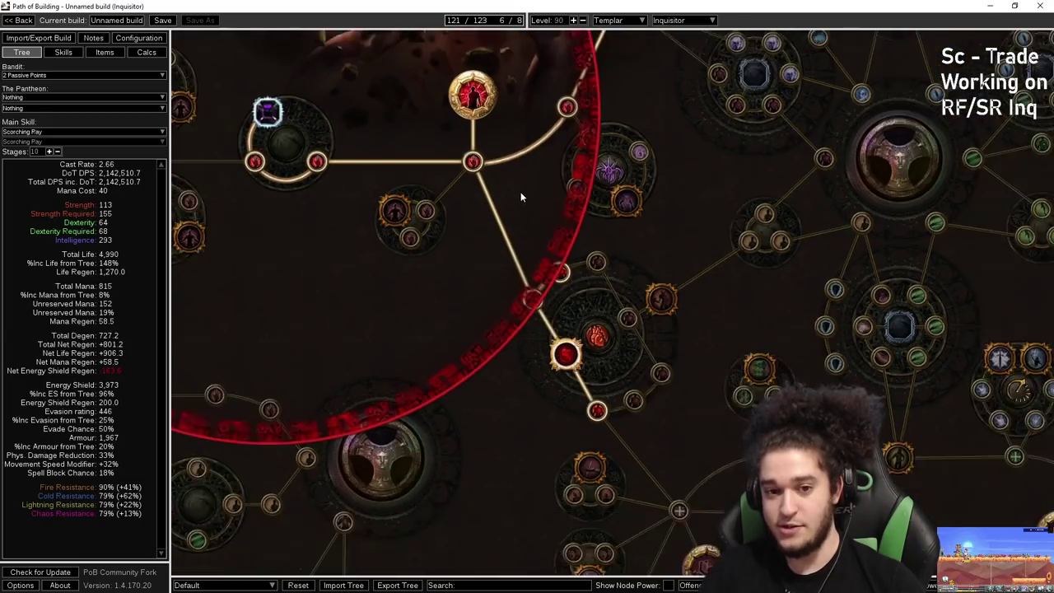
scroll(523, 195, down, 1)
drag(527, 201, 612, 331)
drag(480, 246, 552, 277)
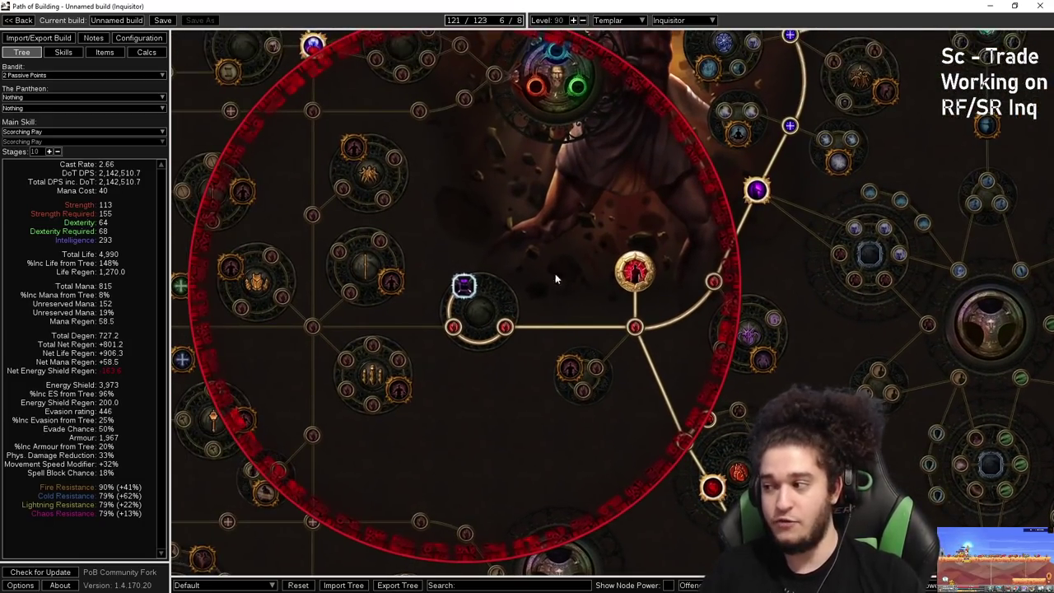
scroll(555, 273, up, 2)
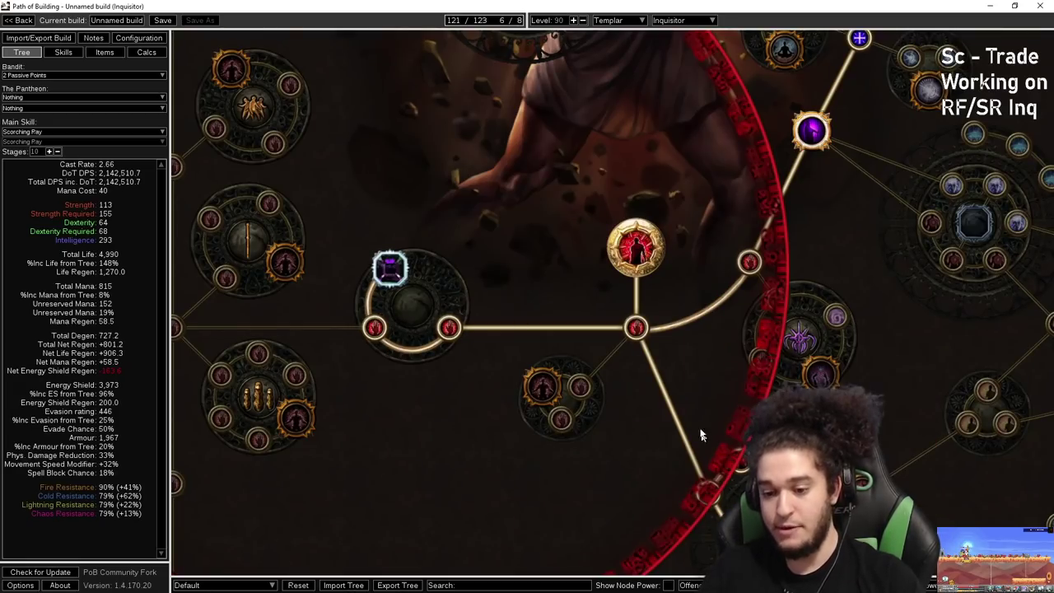
drag(700, 430, 700, 399)
mouse_move(378, 245)
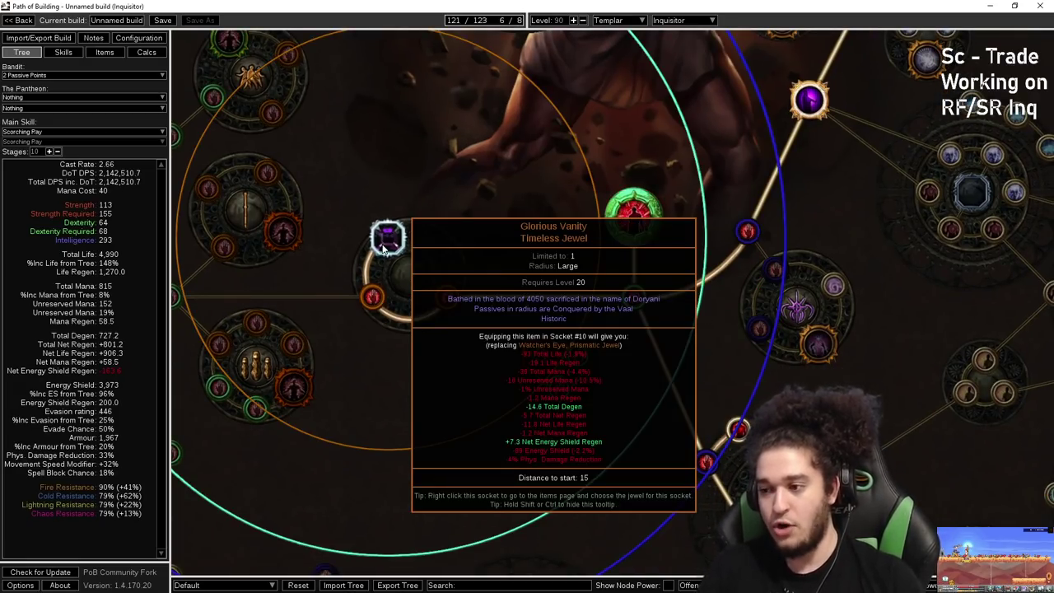
- Unallocate the timeless jewel socket and its two Strength nodes while keeping the keystone, and inspect the Replica Soul Tether belt in the items
click(446, 296)
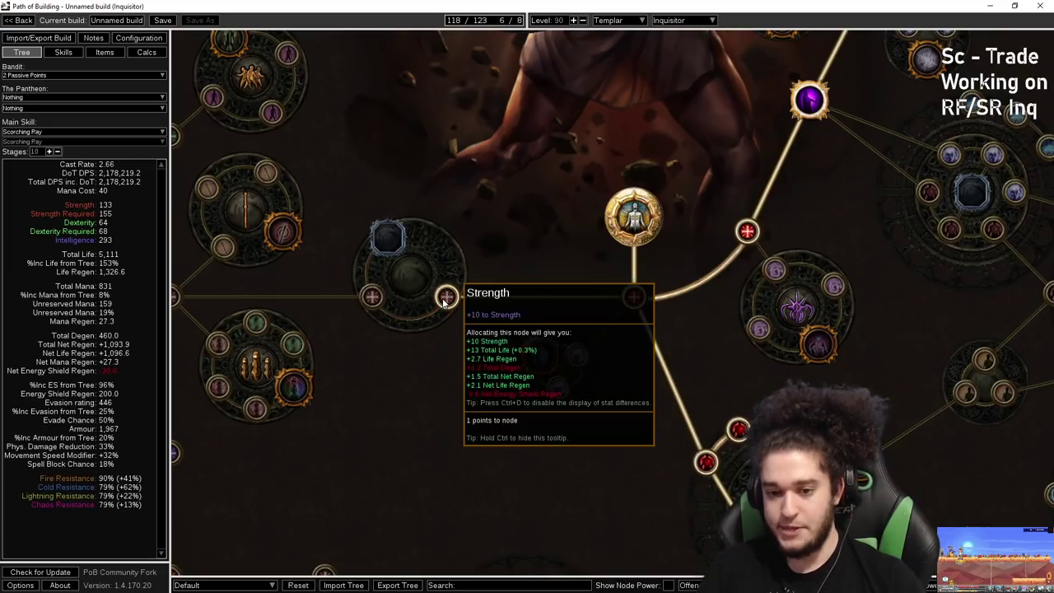
drag(445, 297, 412, 350)
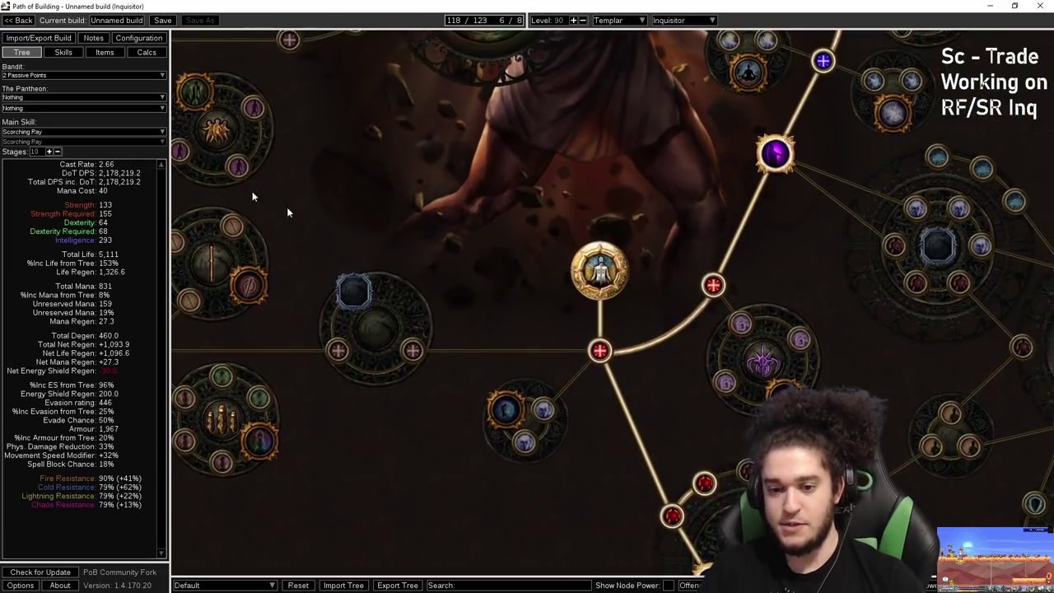
click(99, 52)
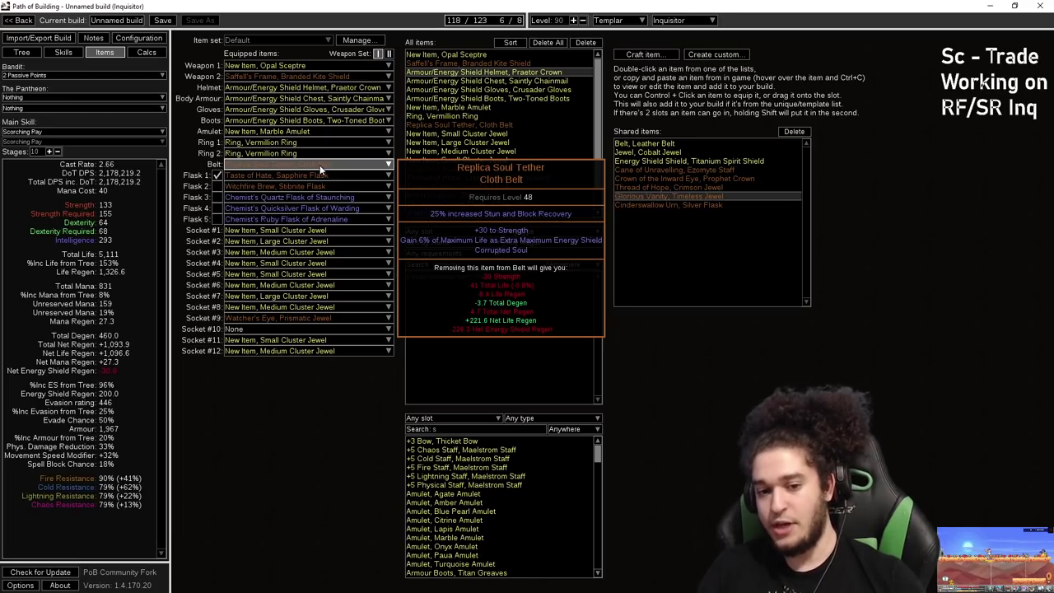
- Switch to the browser and read the Corrupted Soul description, highlighting the energy shield bypass and extra maximum energy shield text
drag(346, 5, 251, 216)
double_click(1032, 247)
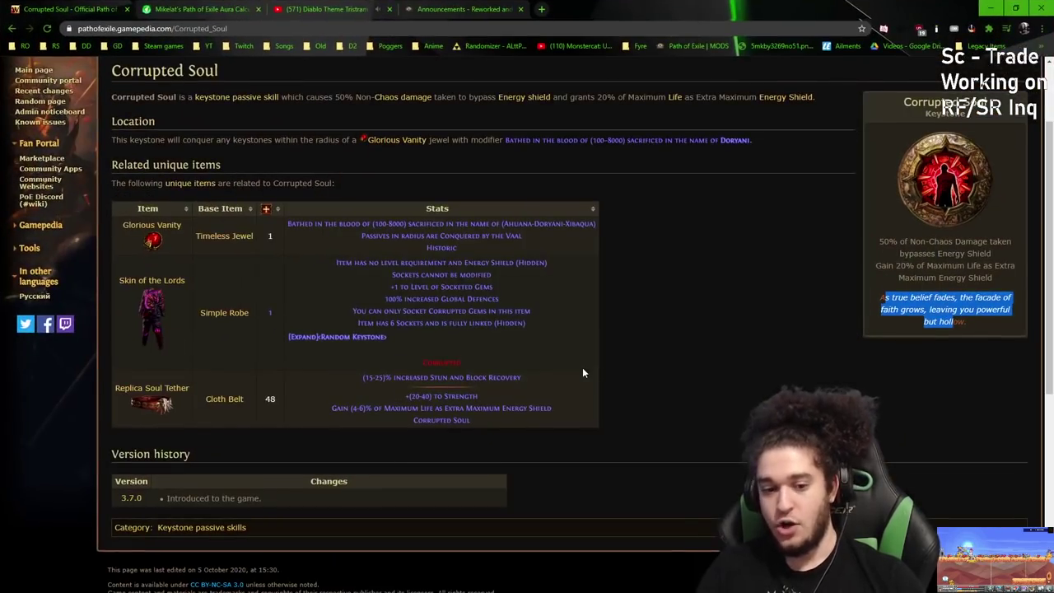
scroll(202, 164, up, 1)
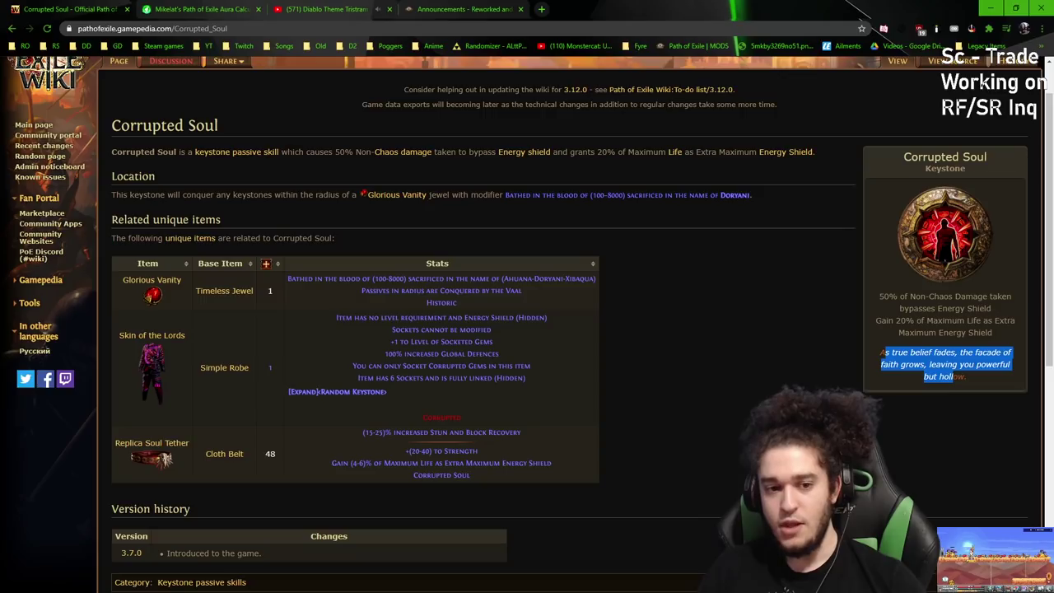
drag(287, 152, 824, 155)
- Switch back to Path of Building's items and inspect the Taste of Hate flask, the Crusader Gloves and the body armour
drag(828, 5, 779, 247)
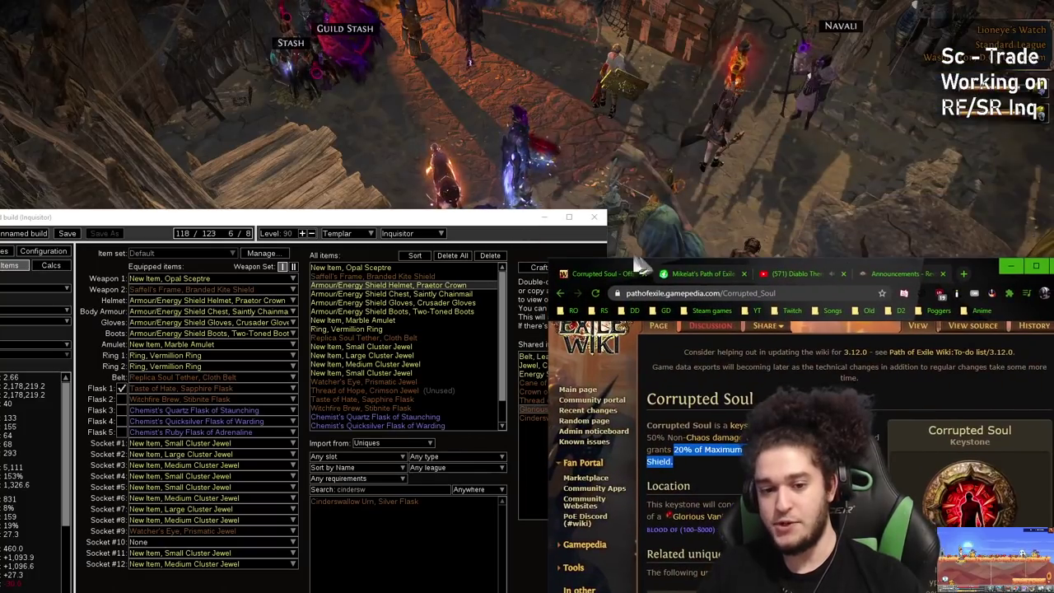
drag(529, 217, 624, 4)
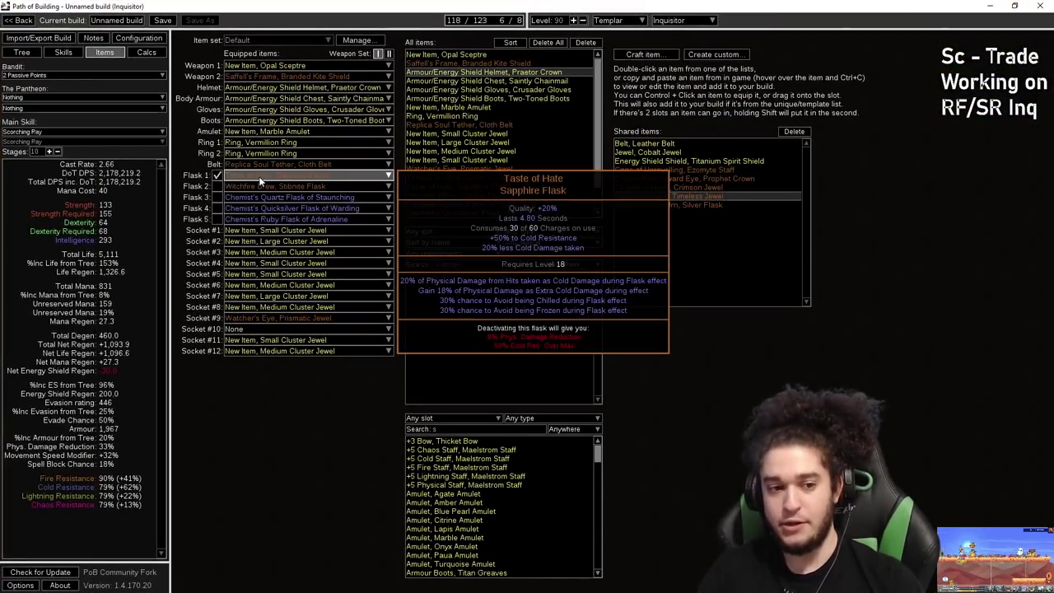
mouse_move(259, 178)
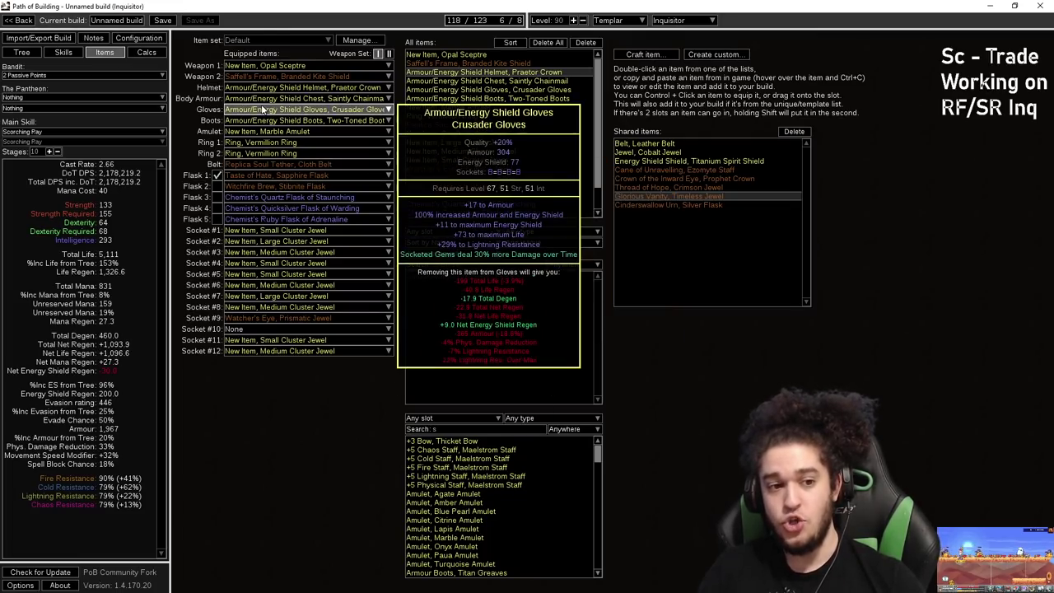
mouse_move(264, 95)
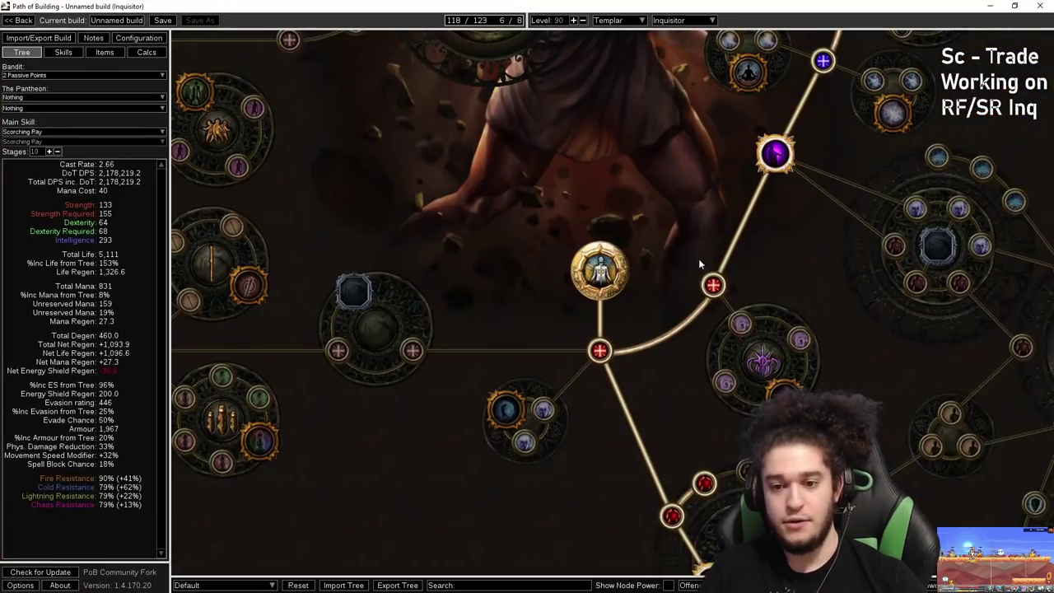
- Return to the passive tree and follow the allocated path from the Scion area to the life clusters in the Shadow area
drag(698, 263, 457, 260)
scroll(563, 433, down, 6)
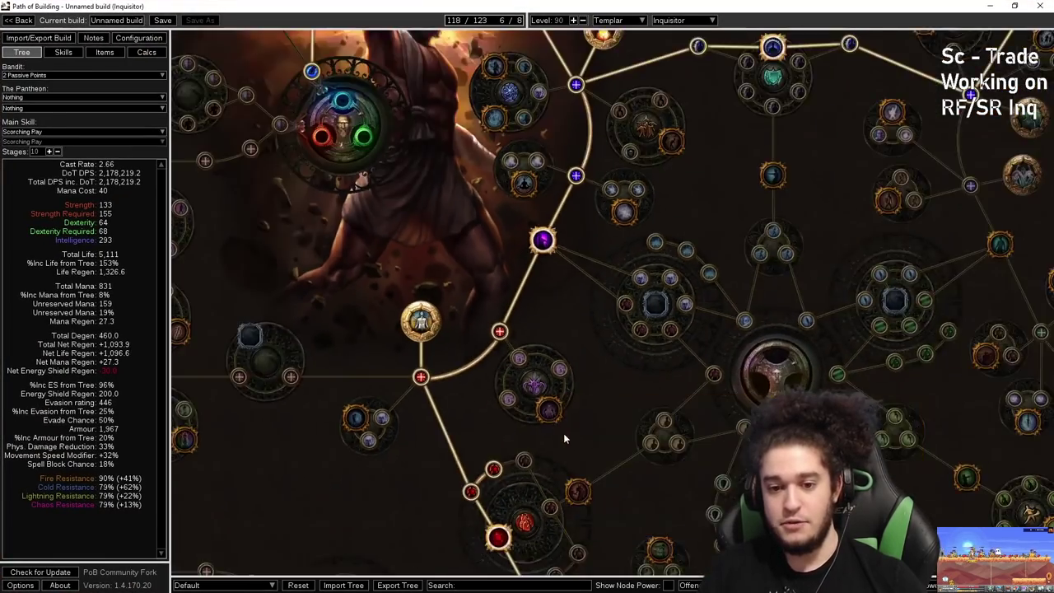
drag(691, 310, 346, 412)
drag(587, 295, 484, 363)
scroll(461, 358, up, 3)
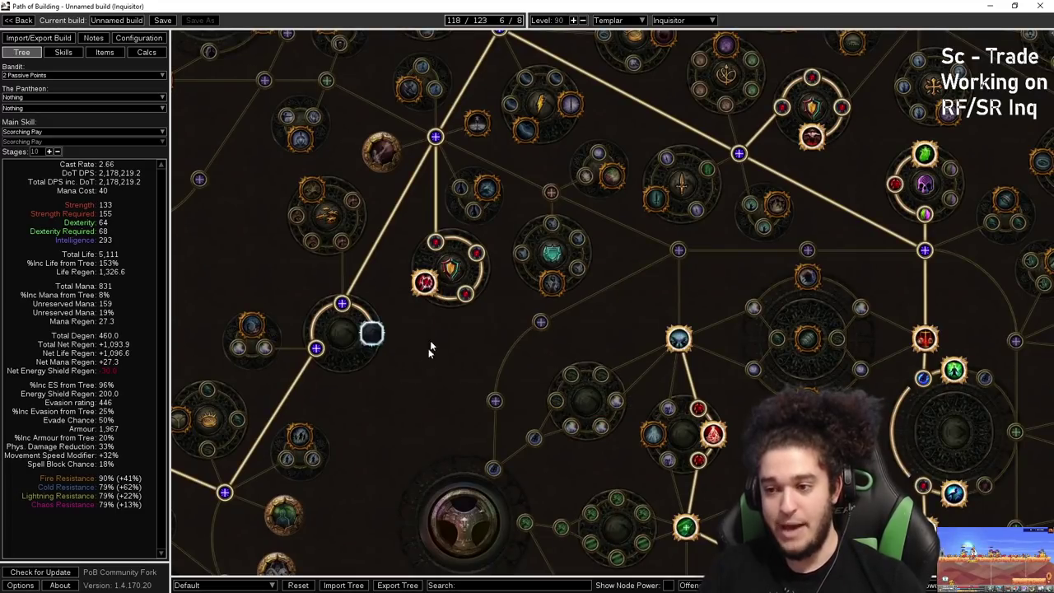
drag(825, 162, 729, 182)
mouse_move(717, 159)
- Examine the allocated wheels at the end of the Shadow-side branch, including the Evasion, Energy Shield, Life and Resistances node
scroll(711, 156, down, 1)
scroll(713, 157, down, 2)
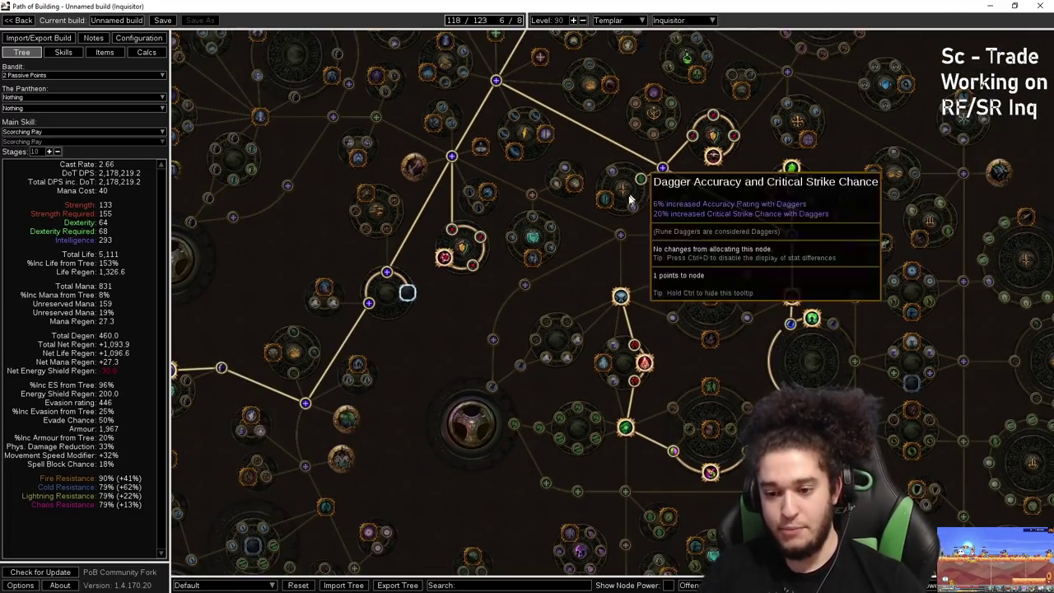
scroll(572, 253, up, 1)
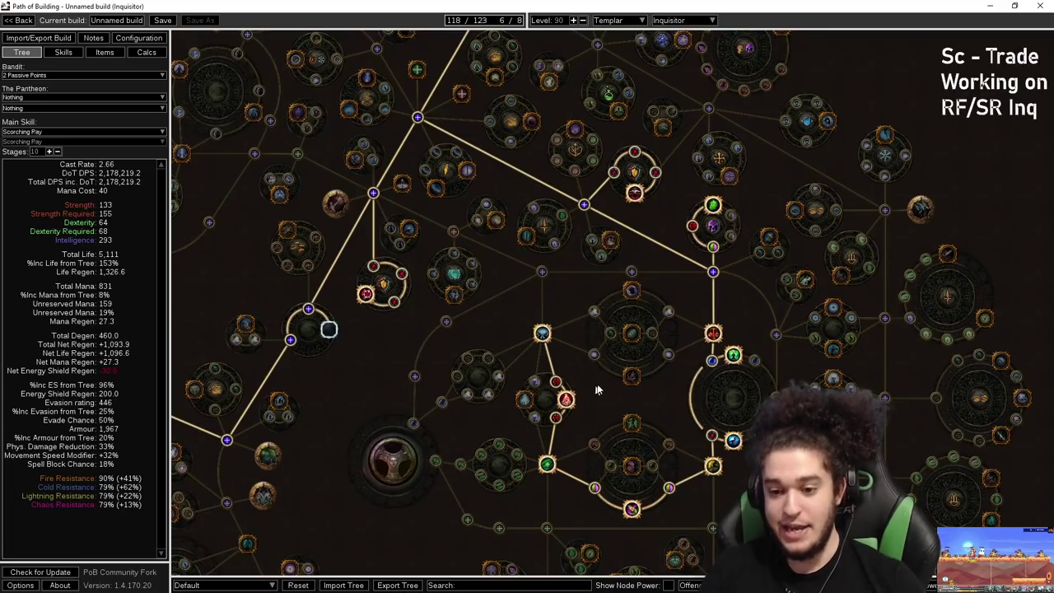
drag(727, 238, 669, 150)
scroll(650, 206, up, 4)
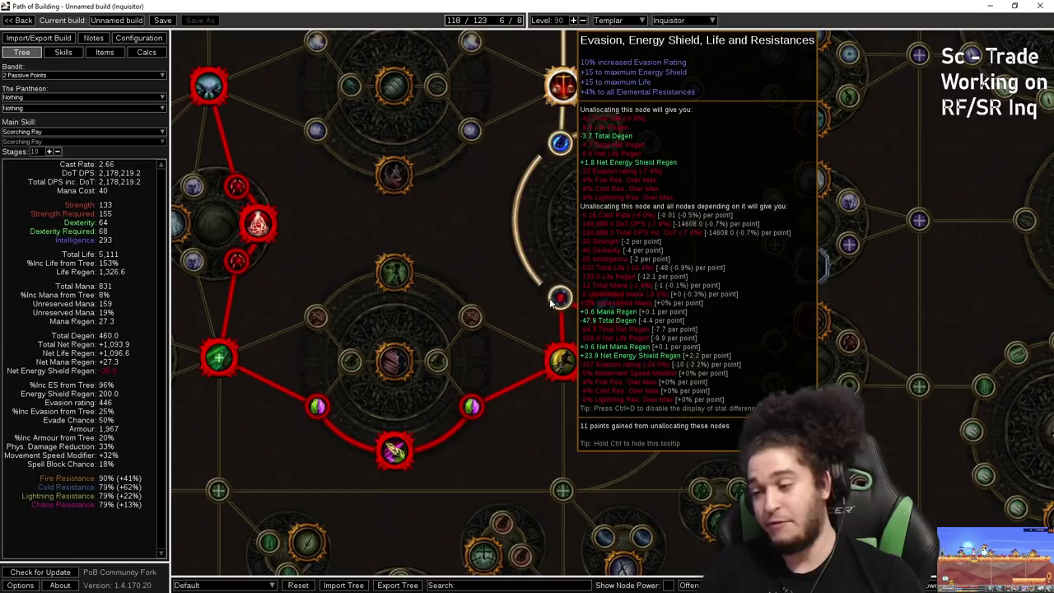
scroll(384, 202, down, 3)
drag(390, 231, 581, 487)
drag(464, 271, 652, 237)
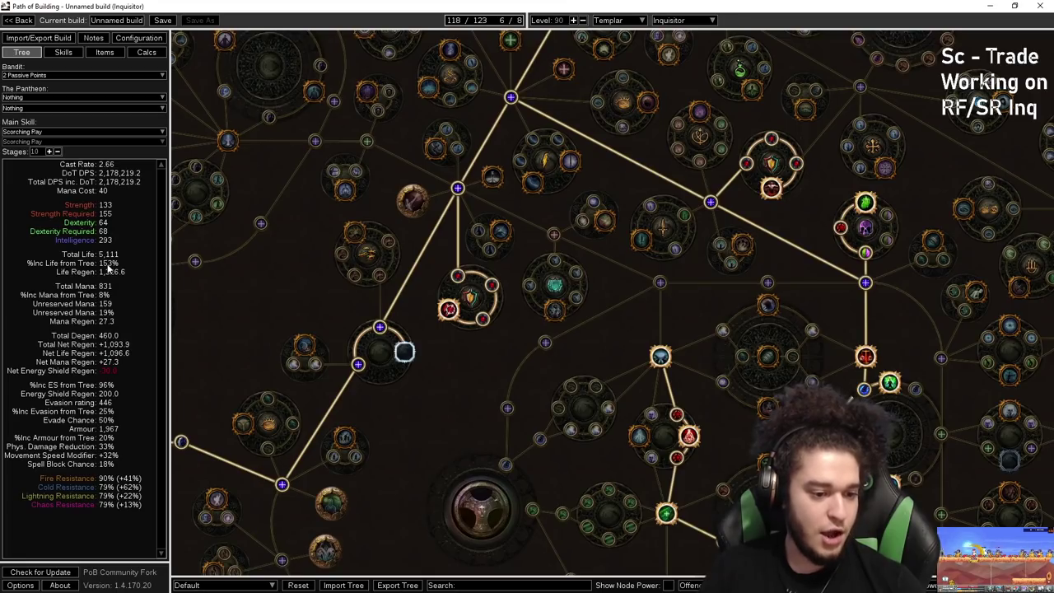
- Find The Agnostic keystone on the branch below the Scion start and unallocate it
drag(215, 387, 795, 116)
drag(371, 486, 475, 268)
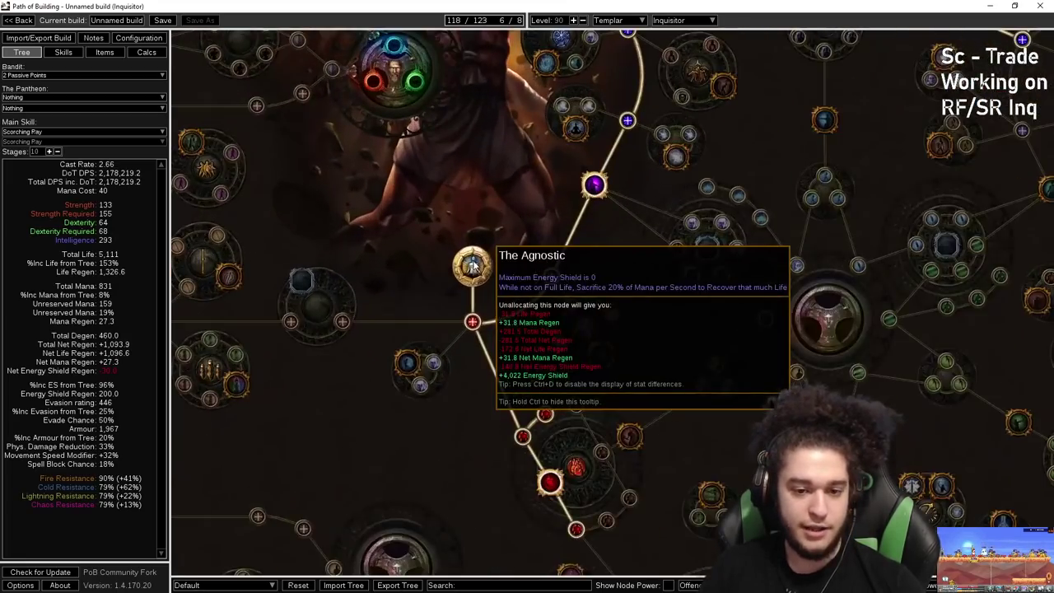
click(473, 266)
- Unallocate the two life and energy shield wheels branching off the path in the Shadow area
scroll(446, 128, down, 2)
drag(445, 129, 355, 244)
drag(430, 201, 207, 279)
scroll(279, 334, up, 3)
drag(278, 335, 330, 266)
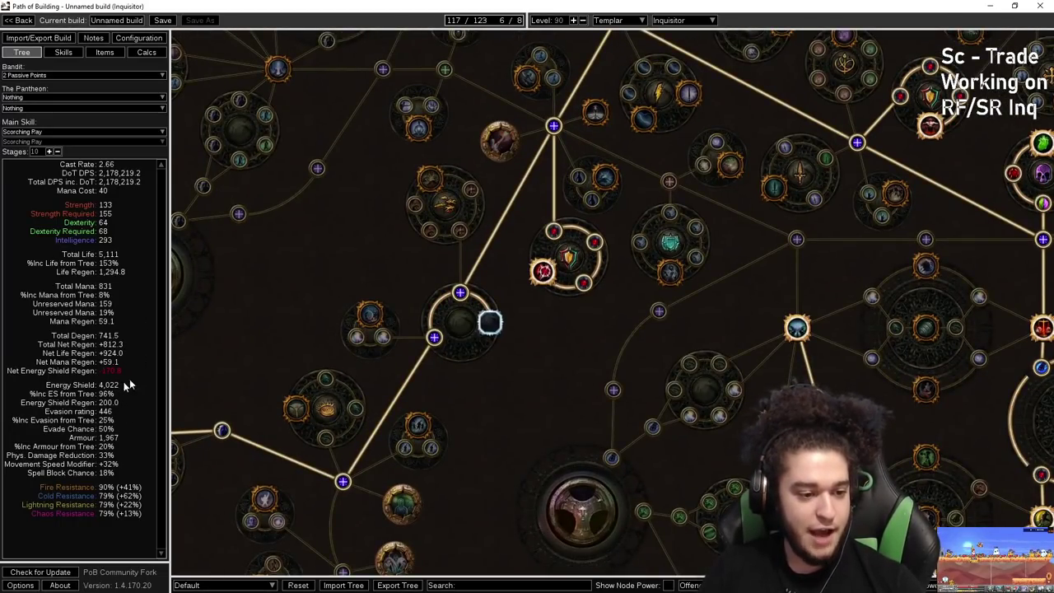
drag(532, 307, 486, 347)
click(509, 271)
drag(488, 386, 285, 448)
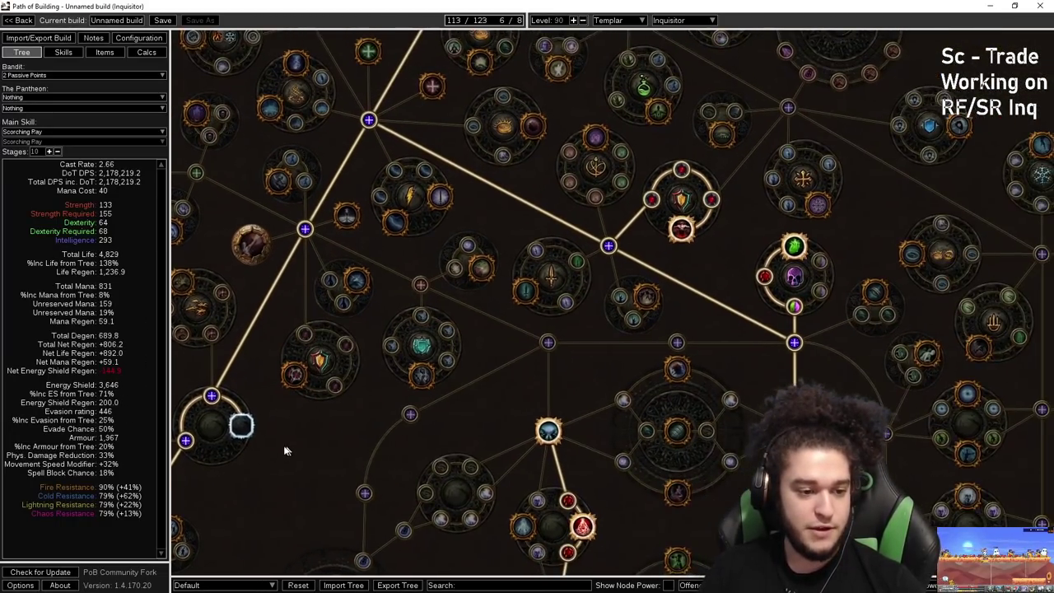
click(651, 199)
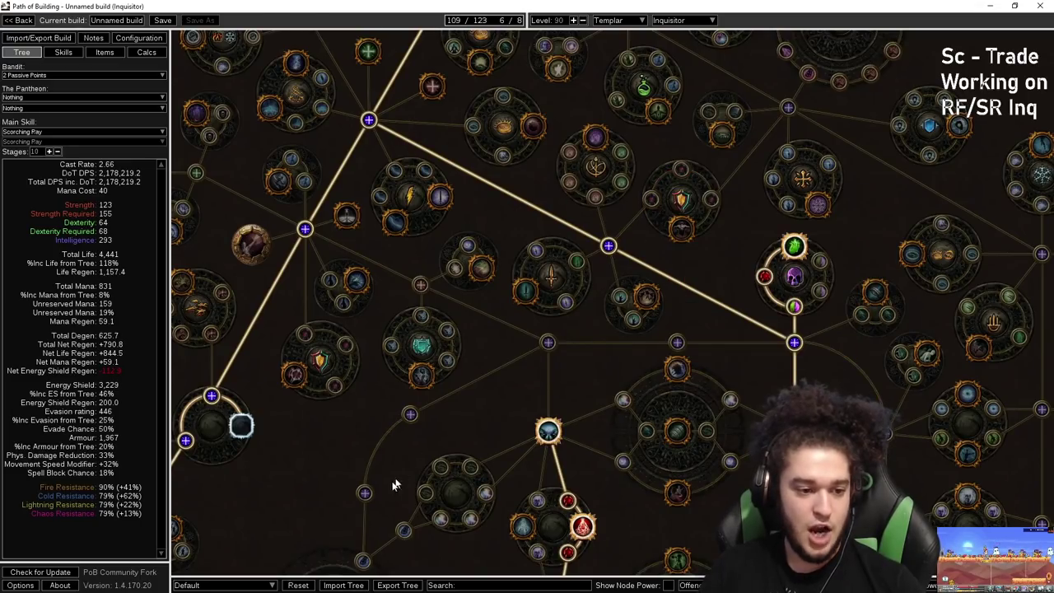
- Reallocate both life and energy shield wheels in the Shadow area
drag(294, 494, 454, 431)
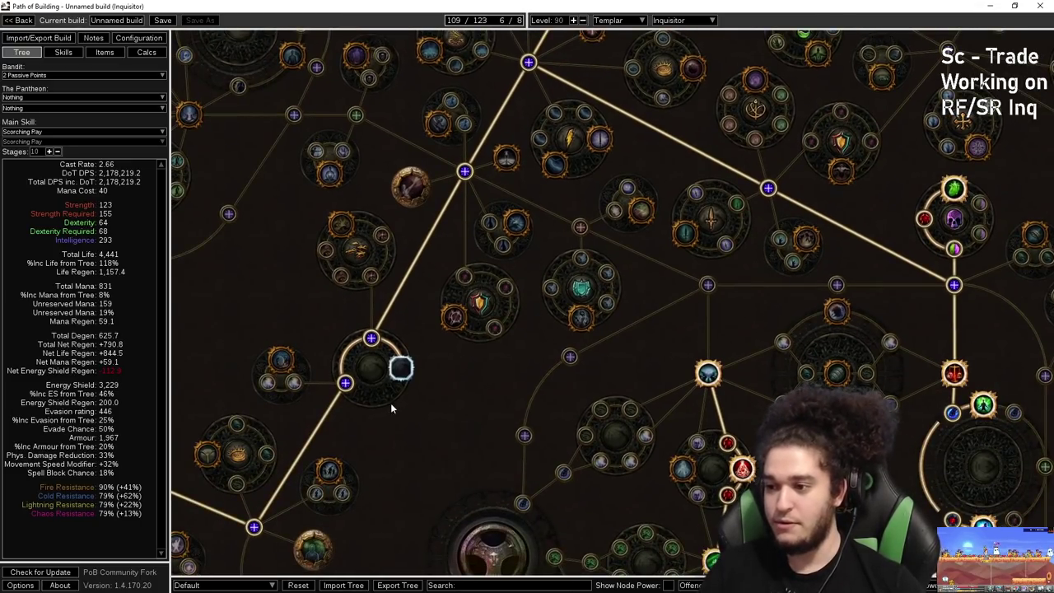
click(453, 318)
drag(461, 322, 283, 372)
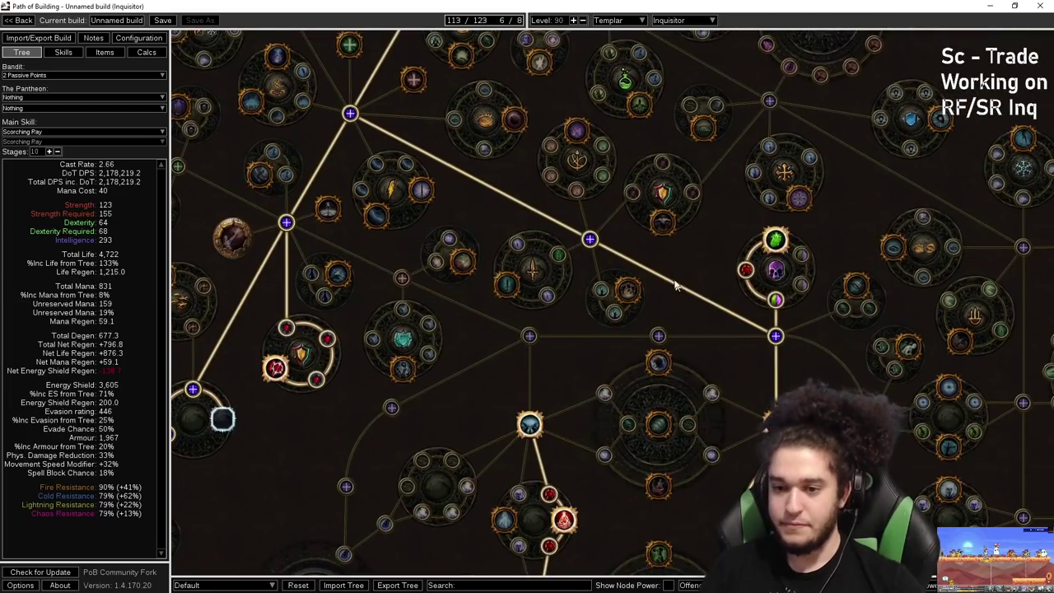
click(663, 224)
- Follow the allocated path from the Shadow-side life wheels up to the cluster jewels and survey the overall tree
drag(706, 196, 638, 319)
click(592, 290)
drag(506, 282, 544, 371)
click(581, 223)
drag(482, 199, 521, 272)
click(780, 385)
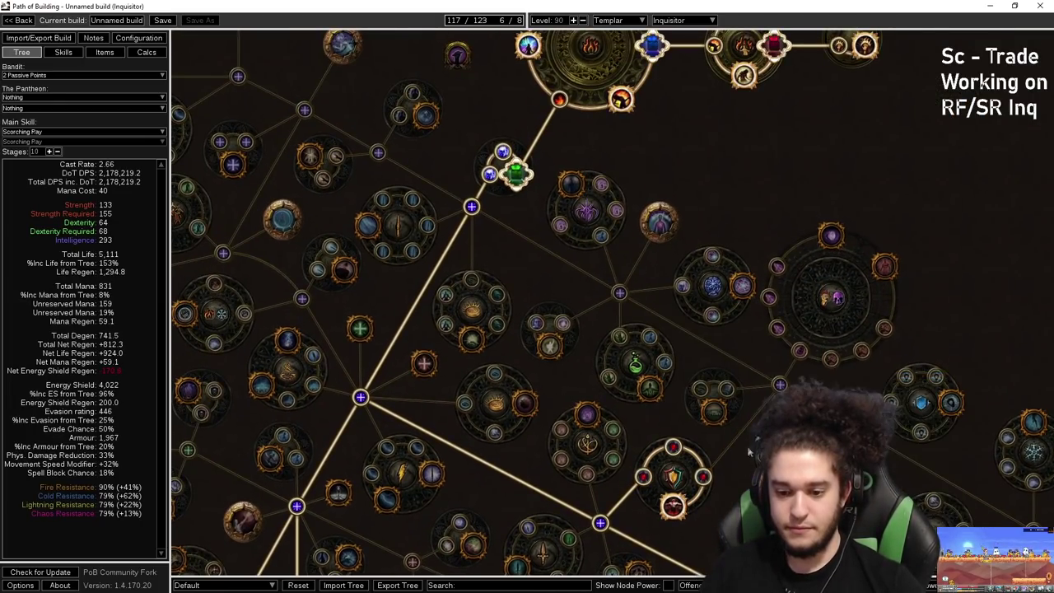
drag(578, 468, 619, 306)
scroll(618, 306, down, 4)
drag(326, 387, 661, 286)
- Switch to the browser's Corrupted Soul wiki page and highlight the keystone's name in the info box
drag(539, 6, 145, 236)
double_click(982, 273)
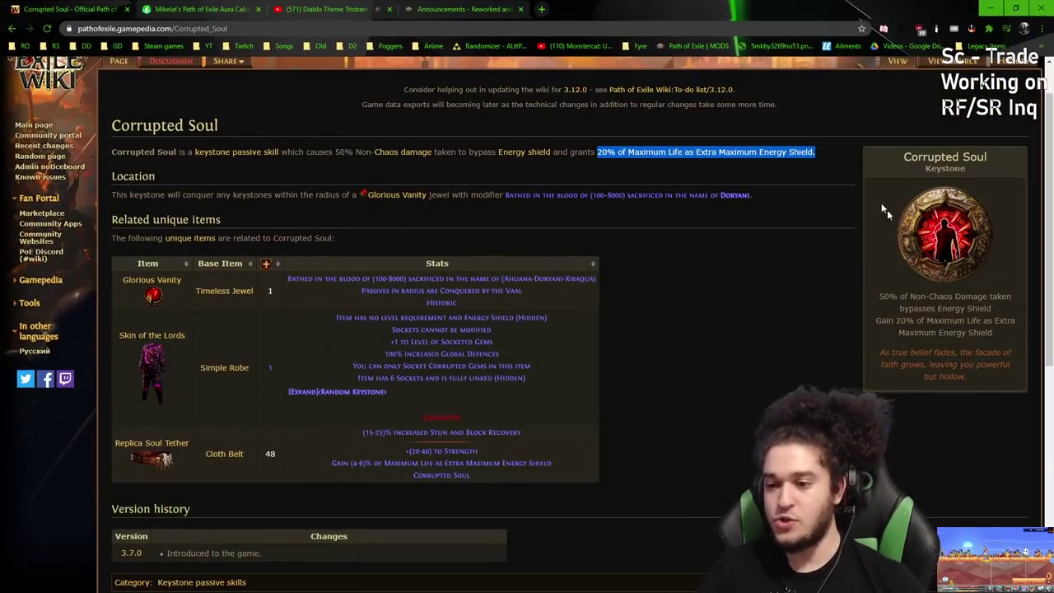
drag(878, 149, 1008, 170)
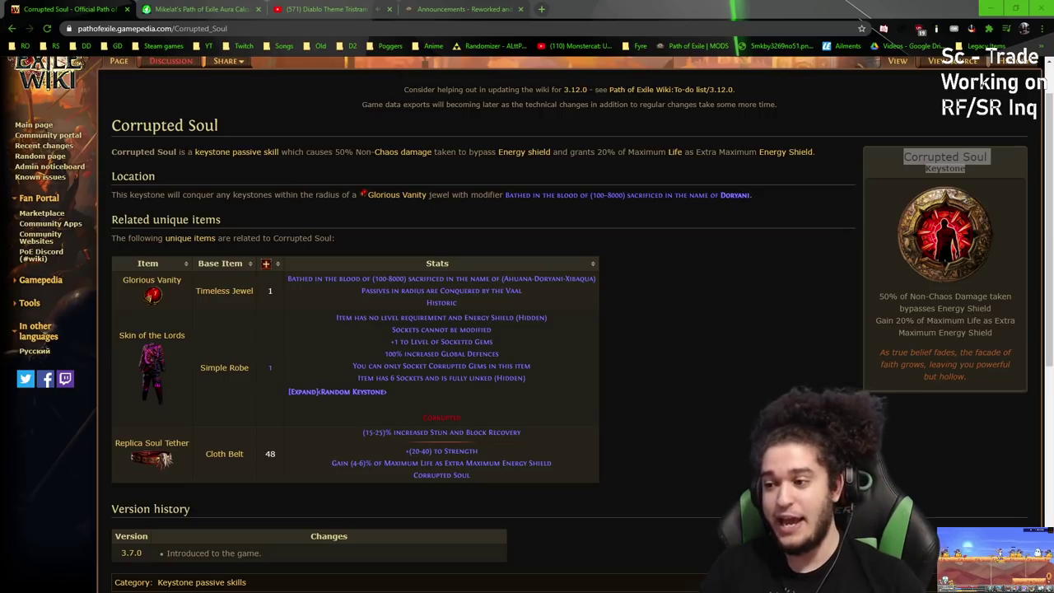
- Move the browser aside, return to Path of Building and maximise its window
drag(739, 10, 925, 360)
click(331, 243)
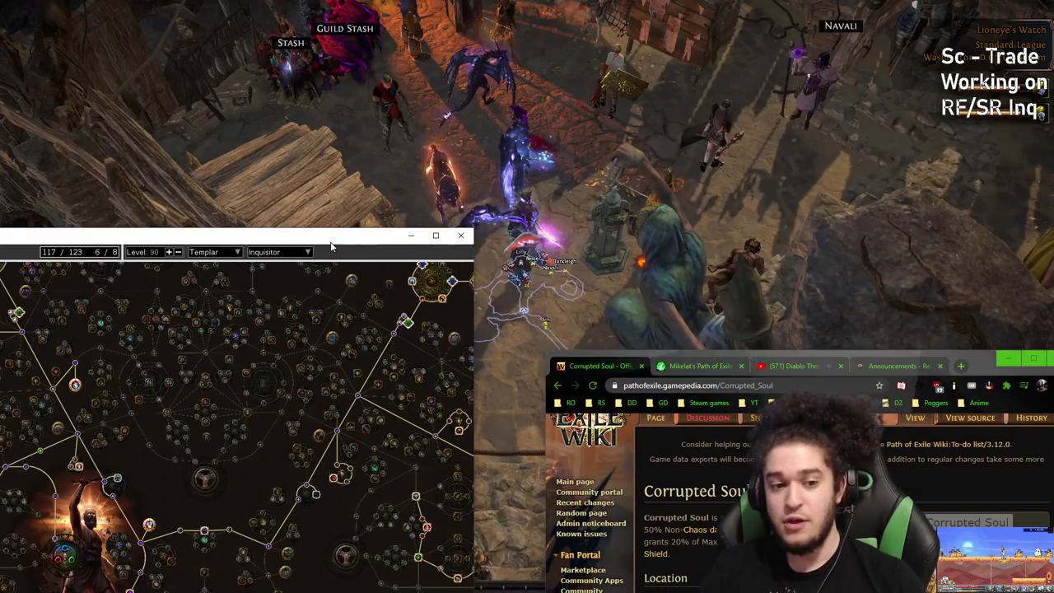
drag(331, 245, 655, 155)
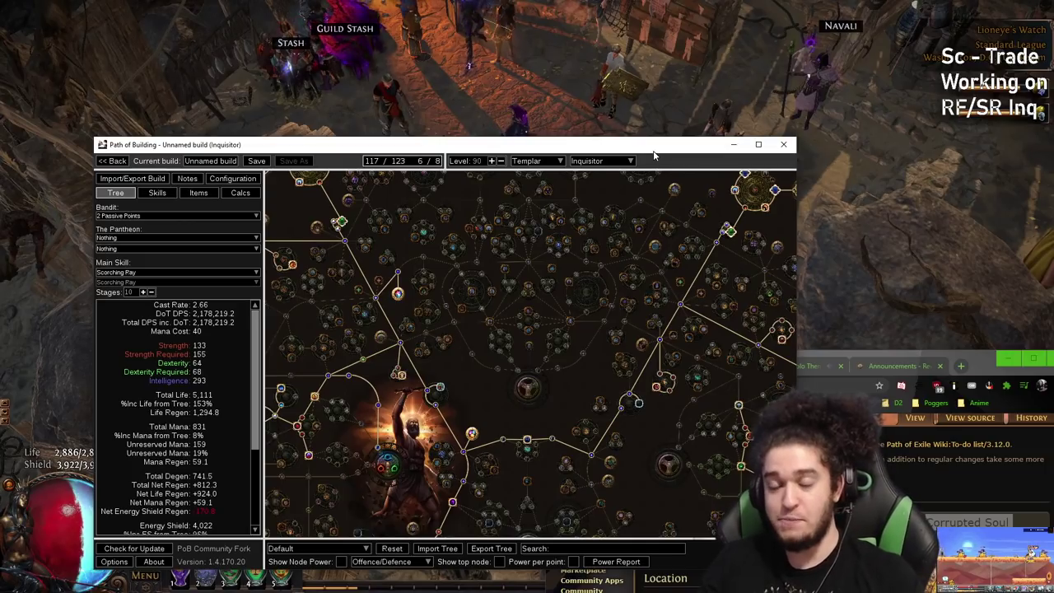
drag(654, 155, 689, 292)
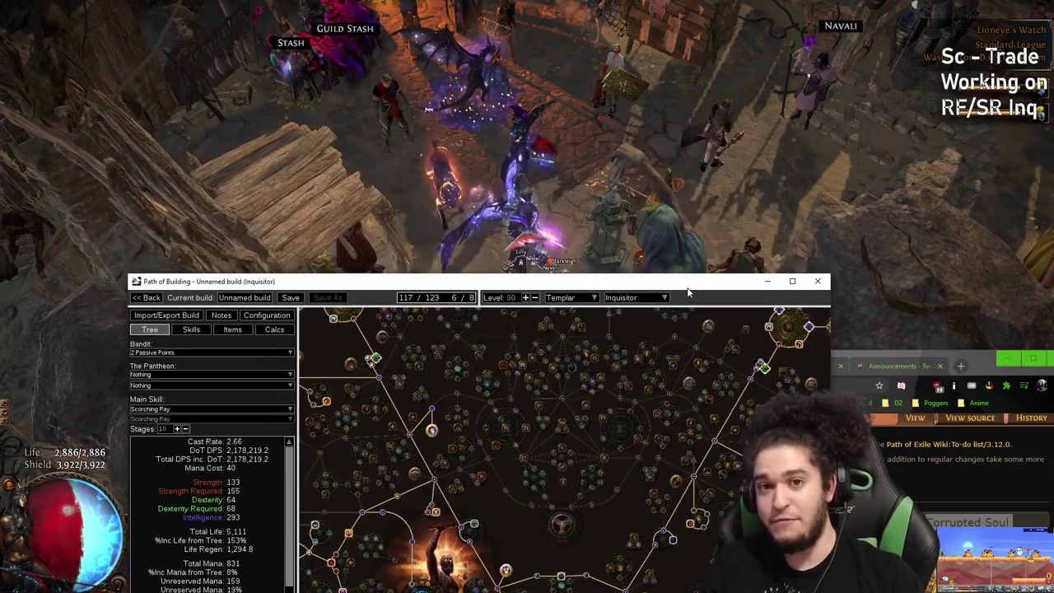
double_click(688, 285)
- Examine the allocated nodes of the Inquisitor ascendancy beside the passive tree
drag(547, 262, 766, 406)
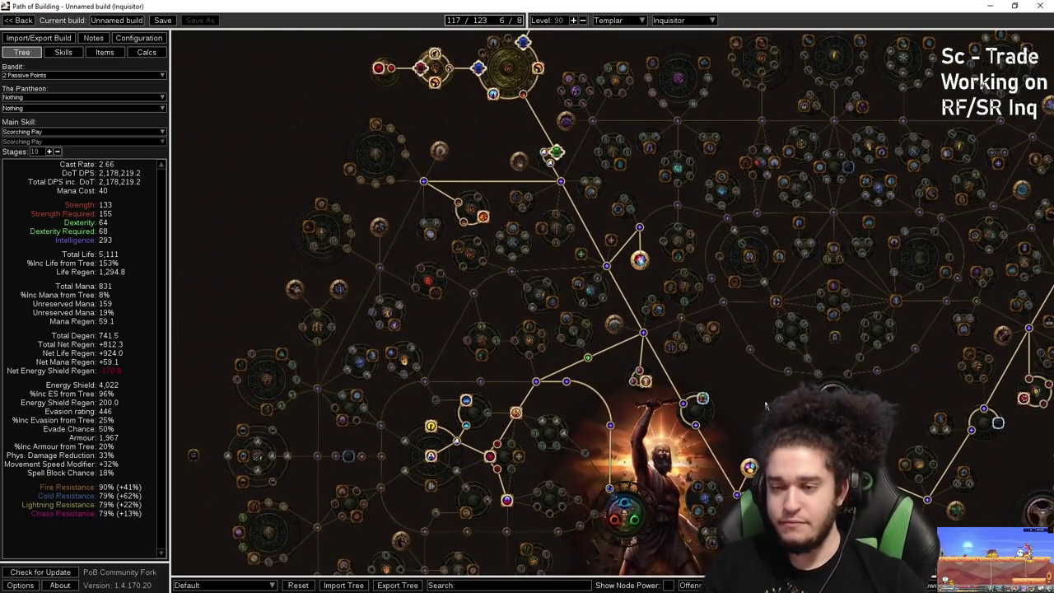
drag(535, 370, 576, 322)
drag(244, 222, 353, 201)
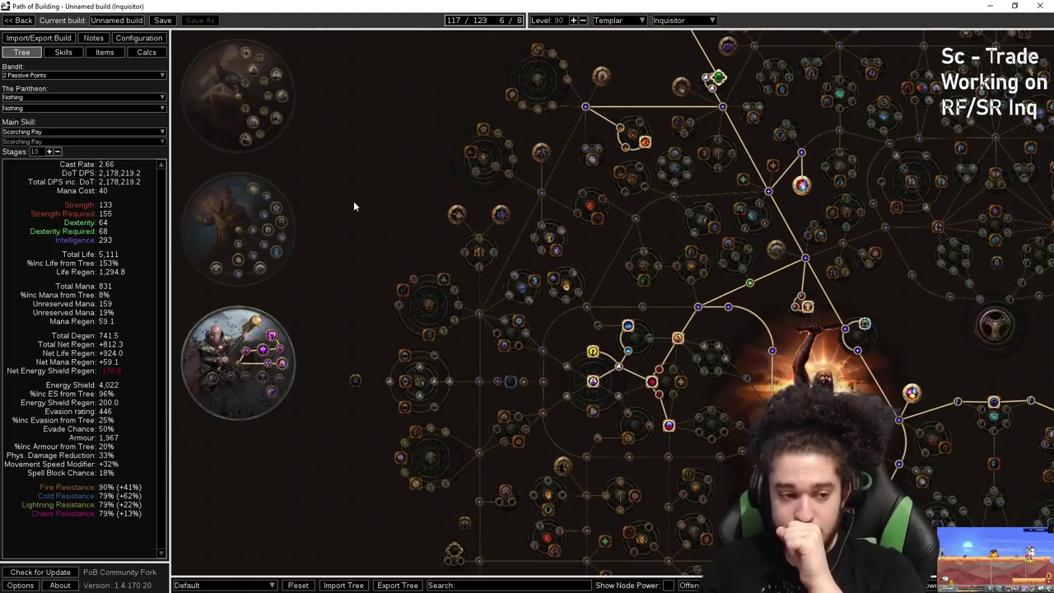
drag(294, 254, 565, 177)
scroll(407, 283, up, 1)
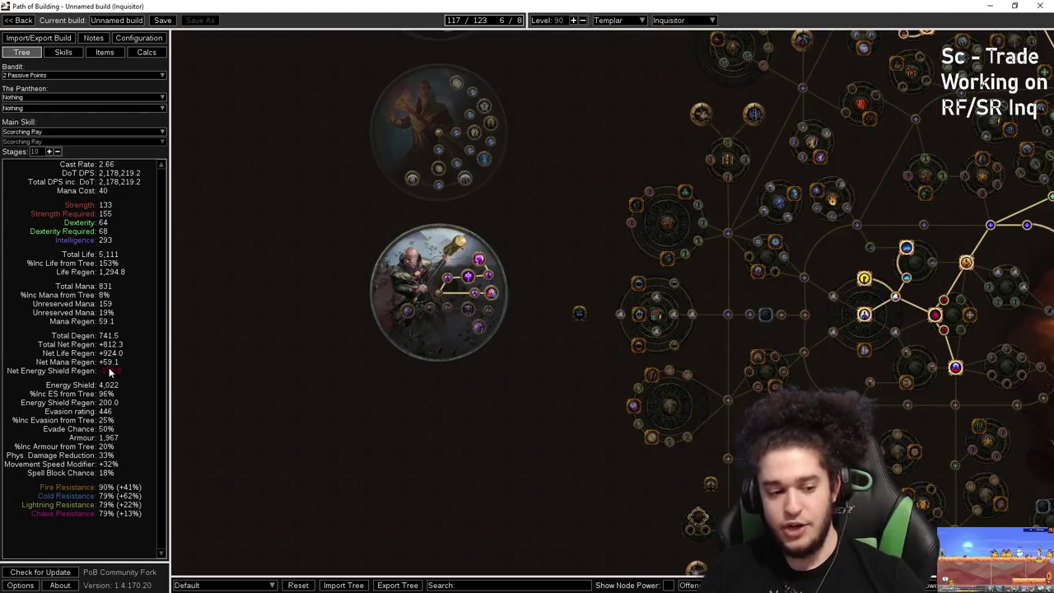
drag(605, 186, 618, 173)
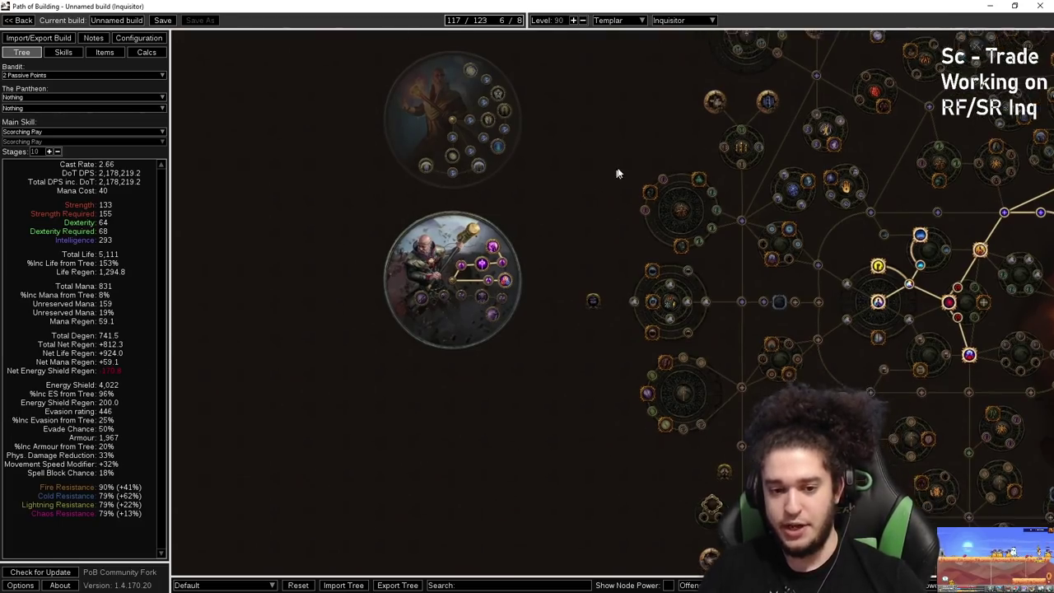
scroll(617, 173, up, 1)
scroll(527, 231, up, 4)
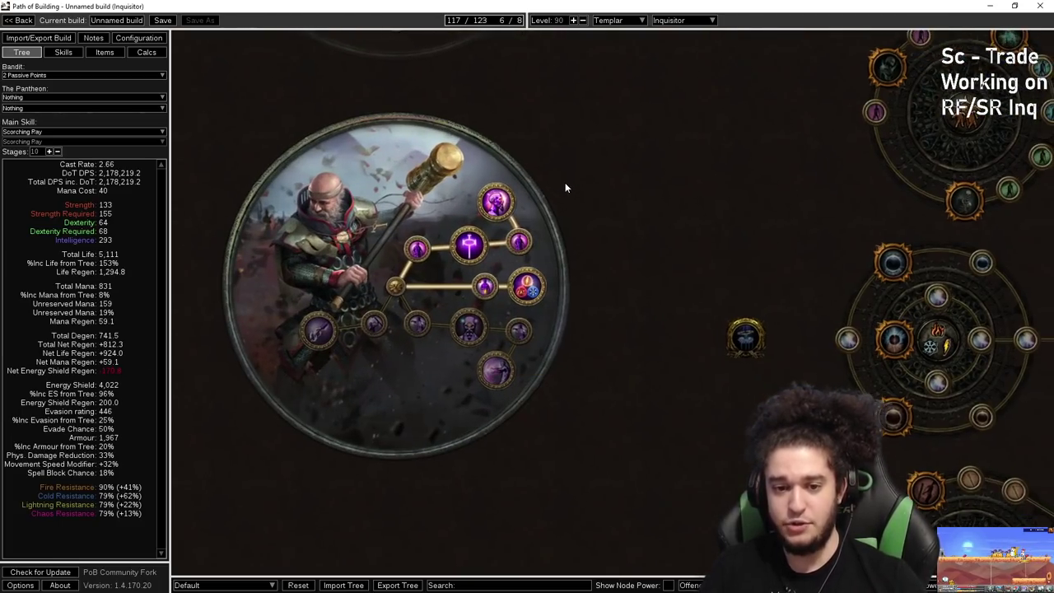
scroll(494, 202, down, 2)
scroll(524, 407, down, 2)
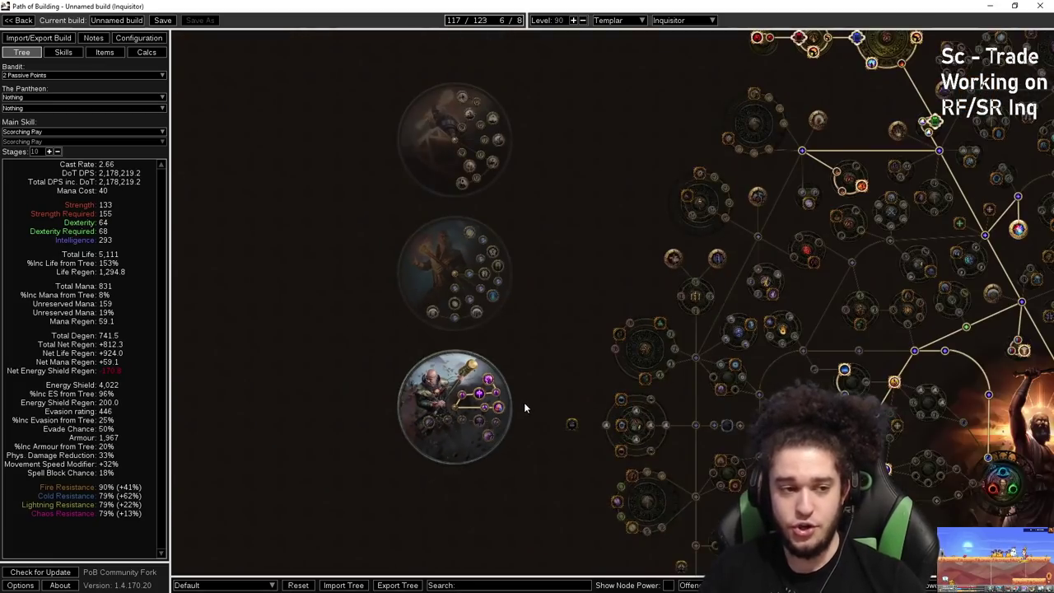
- Show the equipped items and inspect the Opal Sceptre in the first weapon slot
drag(559, 302, 235, 267)
scroll(762, 322, down, 1)
drag(830, 328, 592, 264)
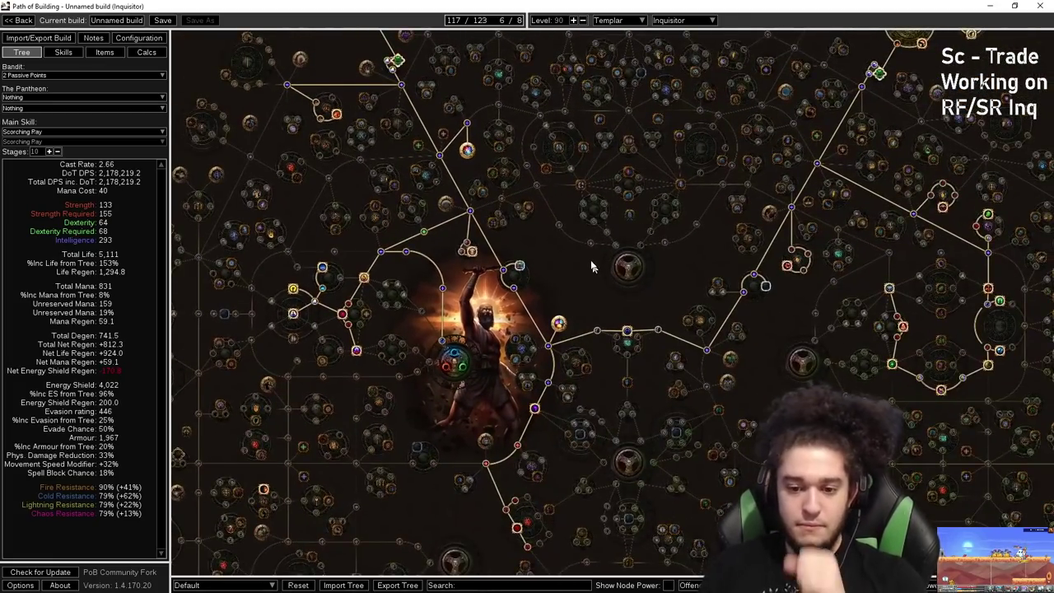
scroll(592, 266, down, 3)
click(104, 52)
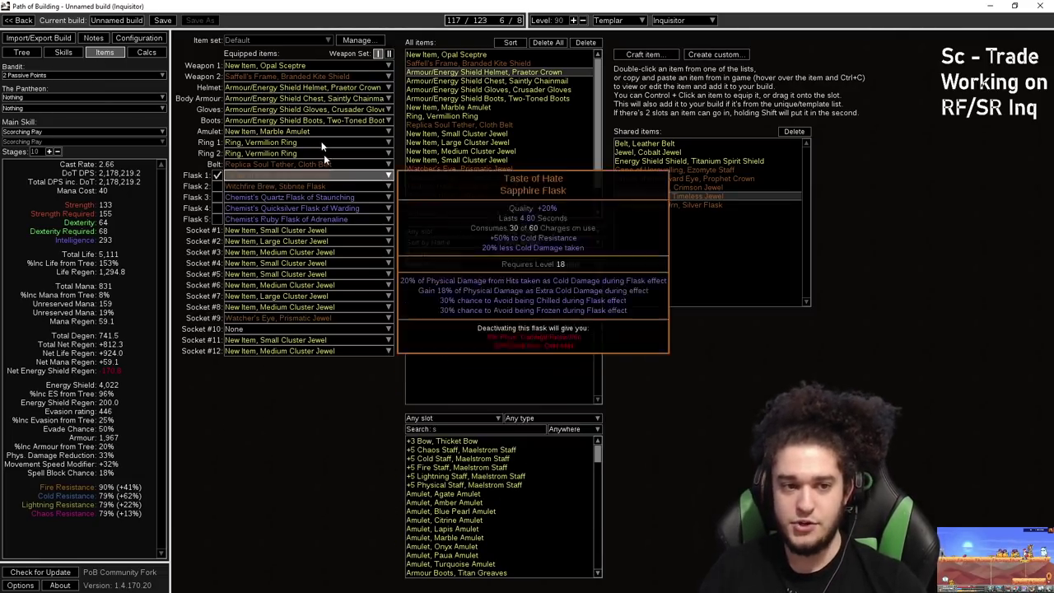
mouse_move(292, 66)
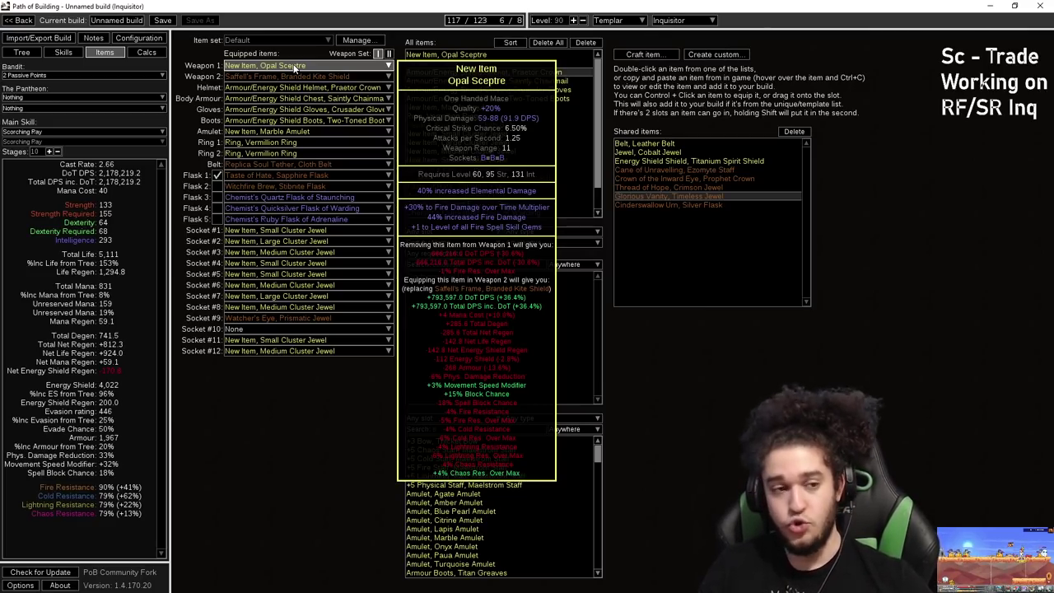
- Show the build's skills and review the socket group with Storm Brand, Hextouch and Flammability
click(63, 52)
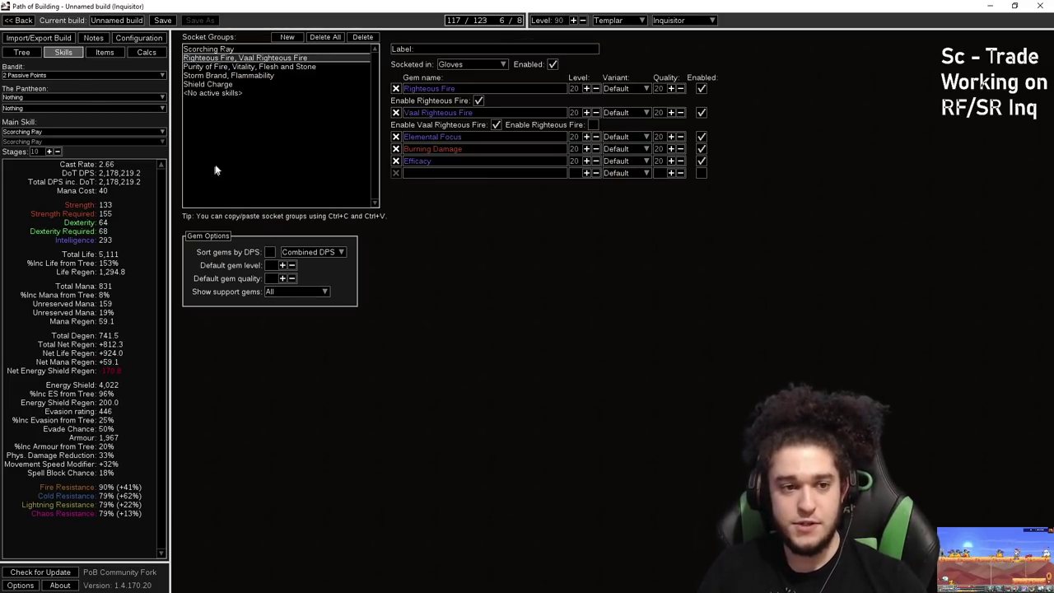
click(218, 76)
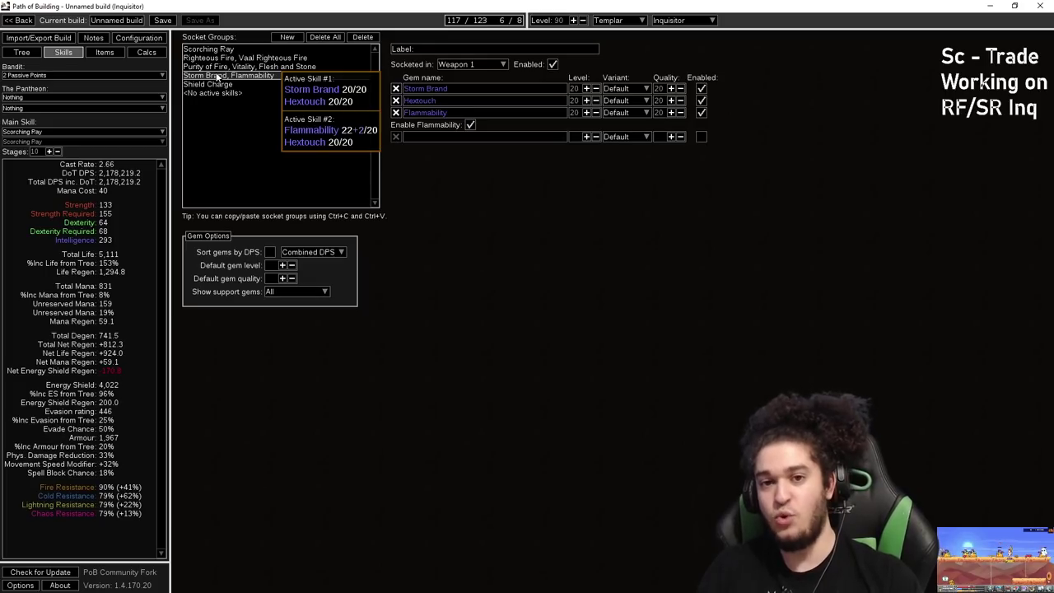
drag(395, 6, 442, 1)
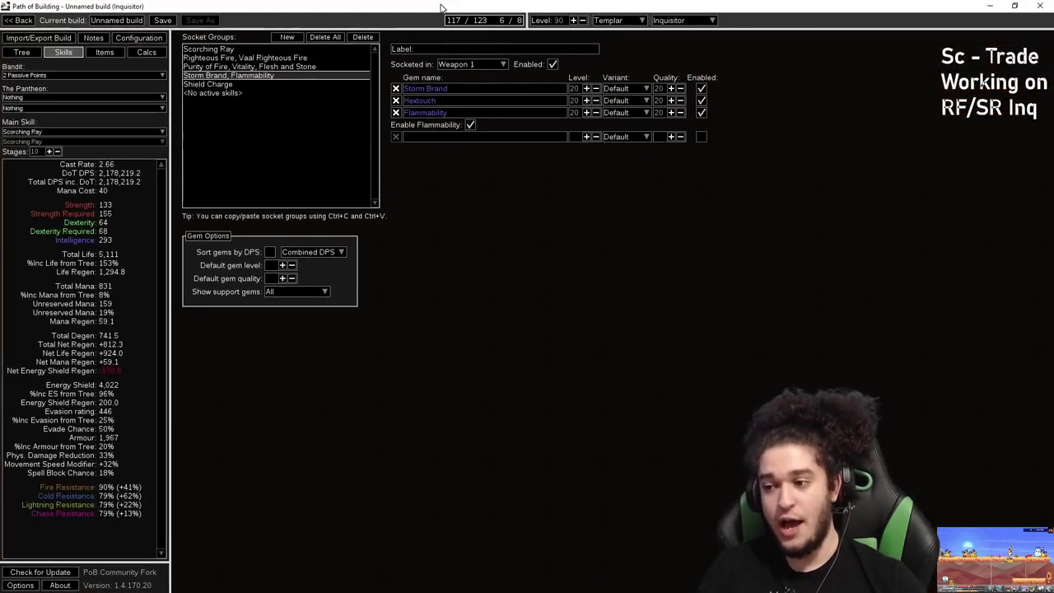
- Return to the passive tree and read the Elemental Equilibrium keystone near the Scion start
click(22, 52)
scroll(525, 320, up, 3)
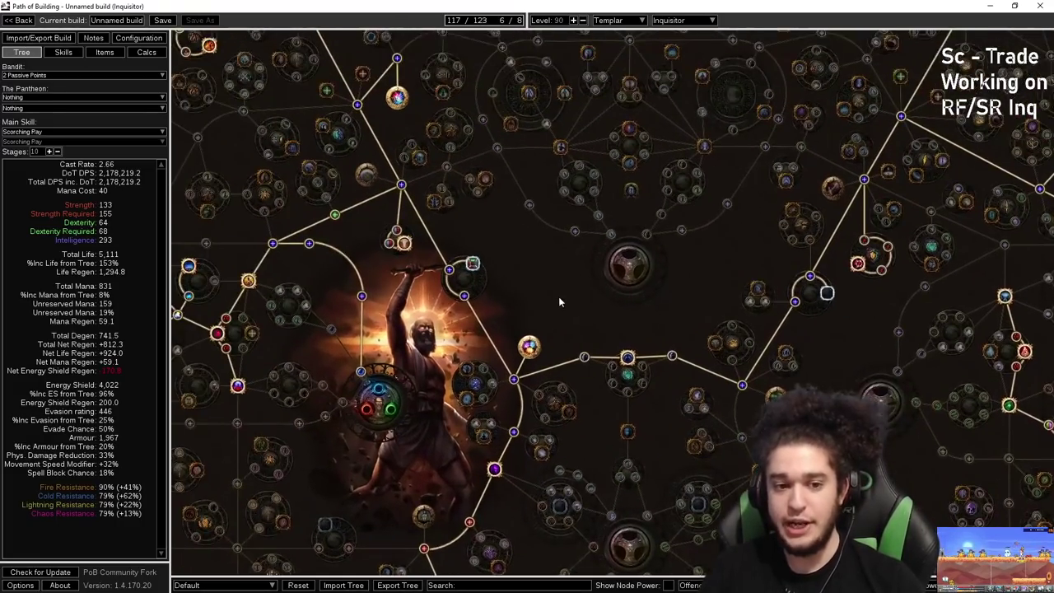
drag(548, 239, 657, 300)
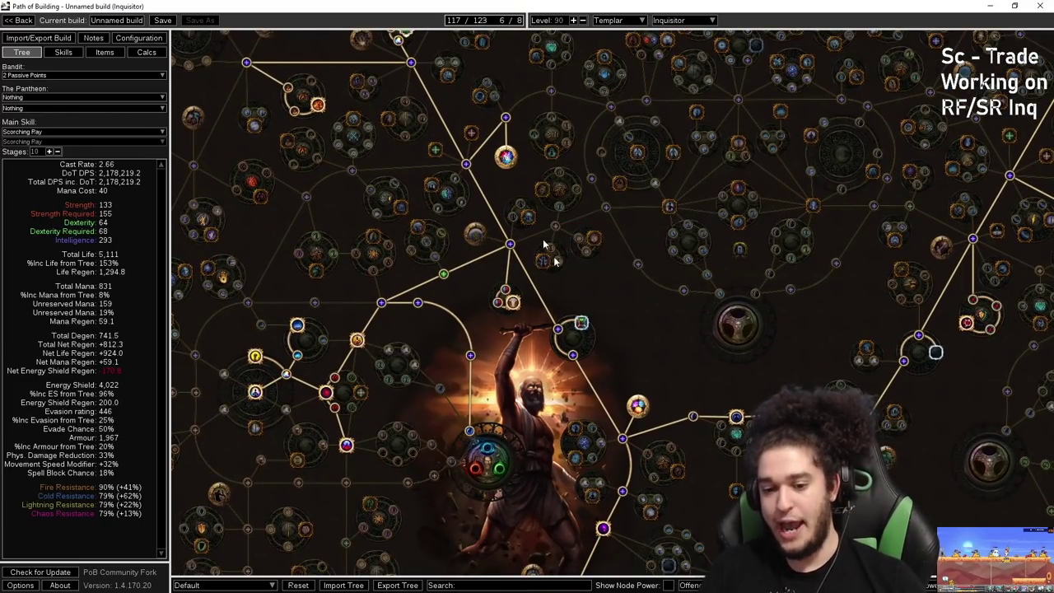
drag(655, 336, 624, 232)
mouse_move(611, 306)
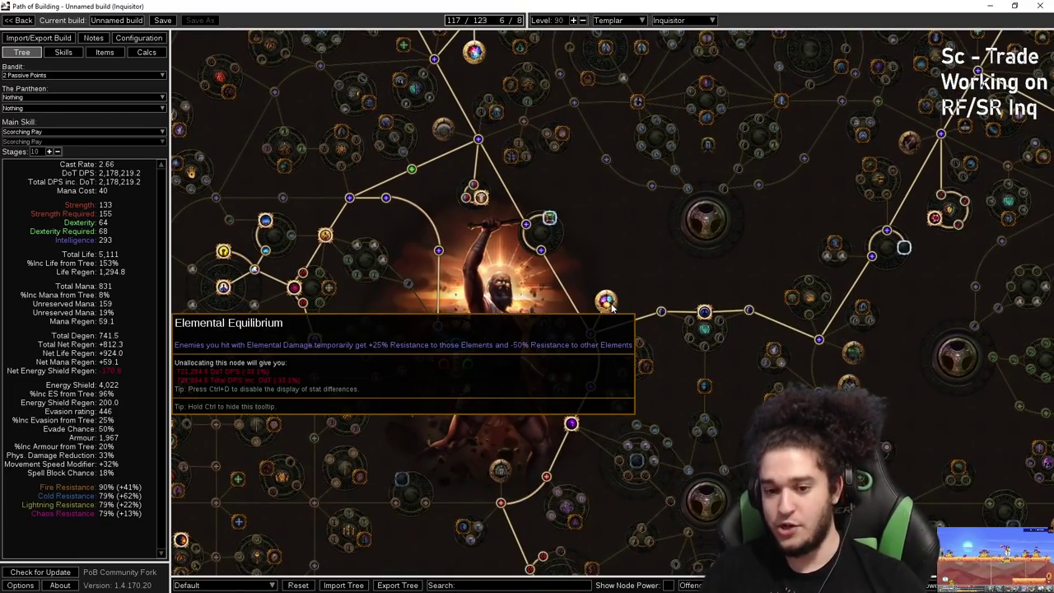
drag(610, 305, 628, 292)
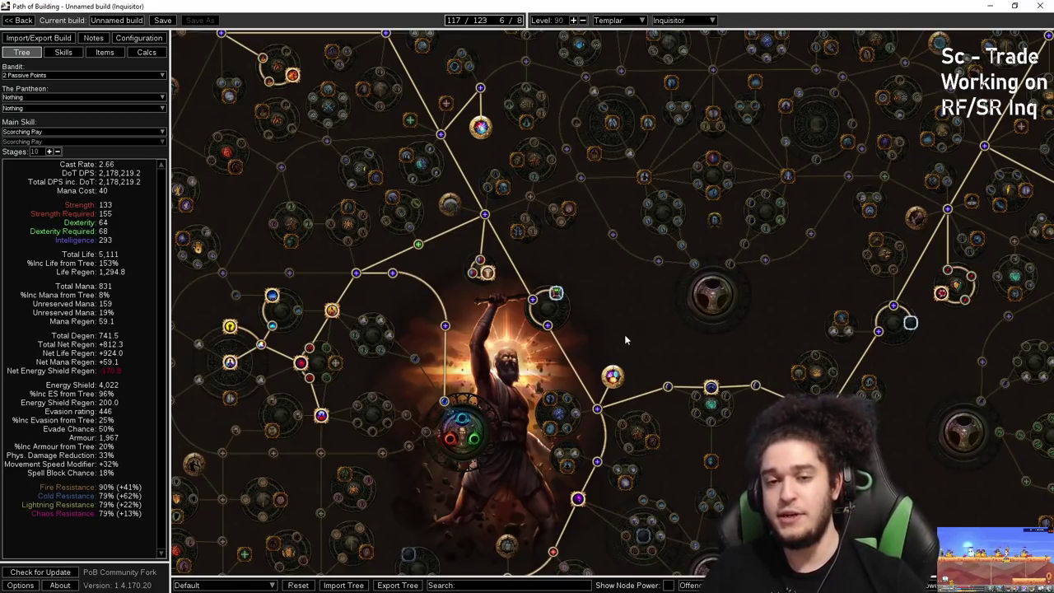
- Switch to the browser and check the aura setup in Mikelat's PoE Aura Calculator and the Corrupted Soul page
drag(662, 5, 383, 330)
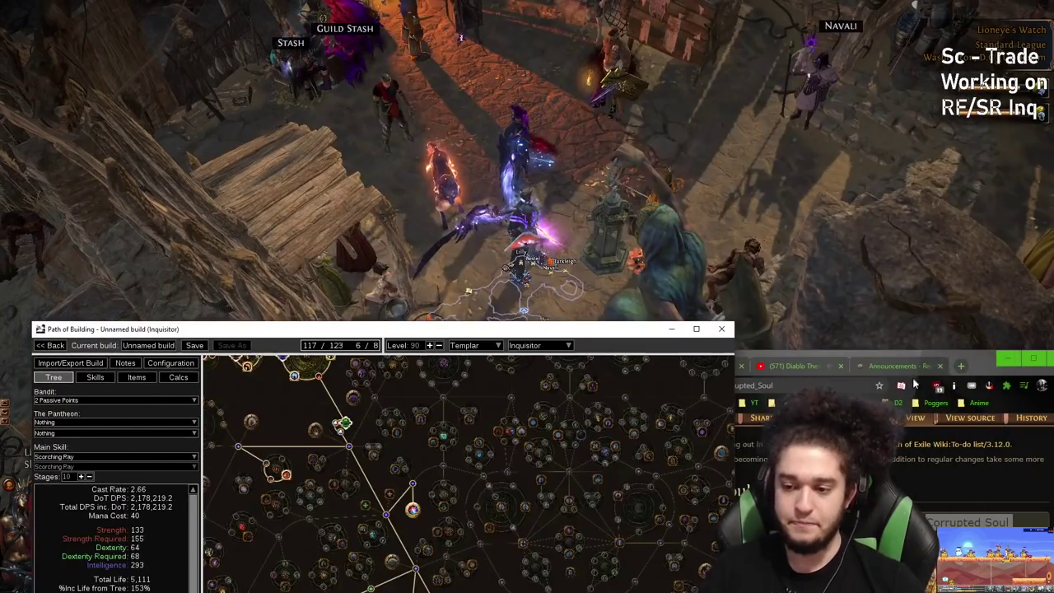
click(972, 371)
double_click(972, 371)
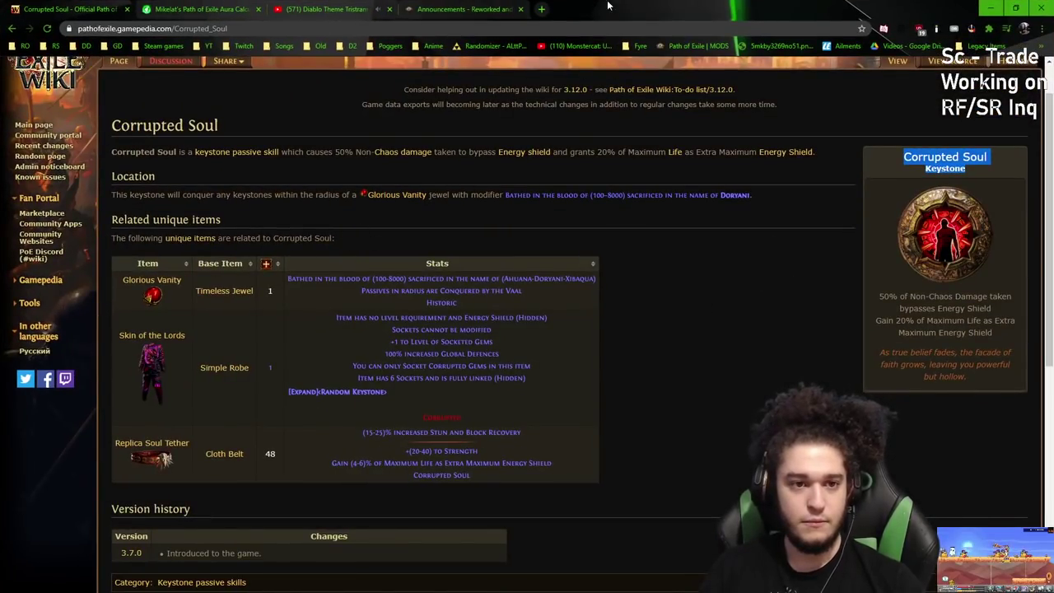
key(ctrl+Tab)
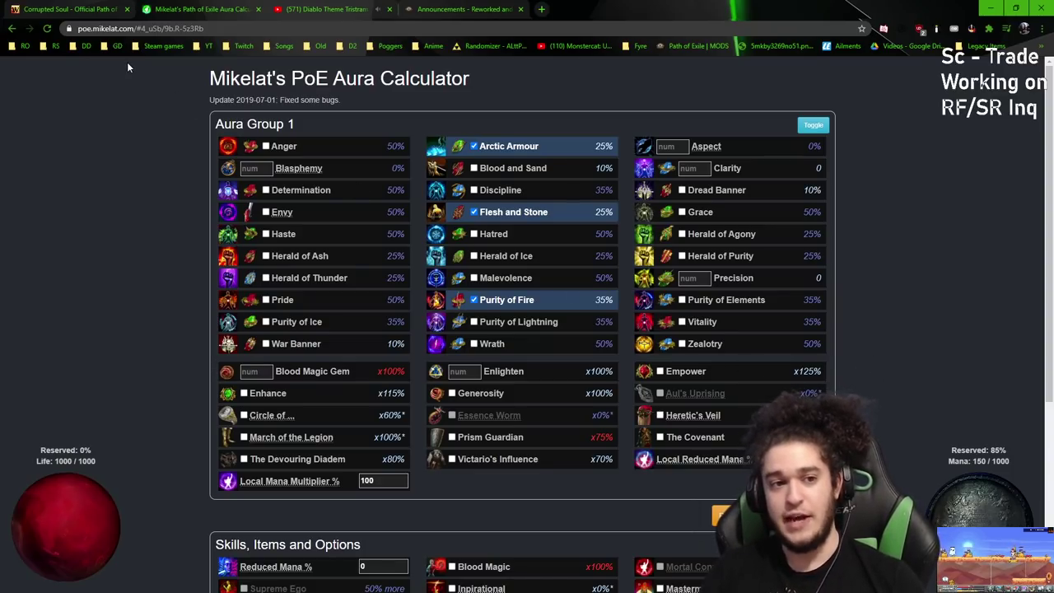
click(70, 9)
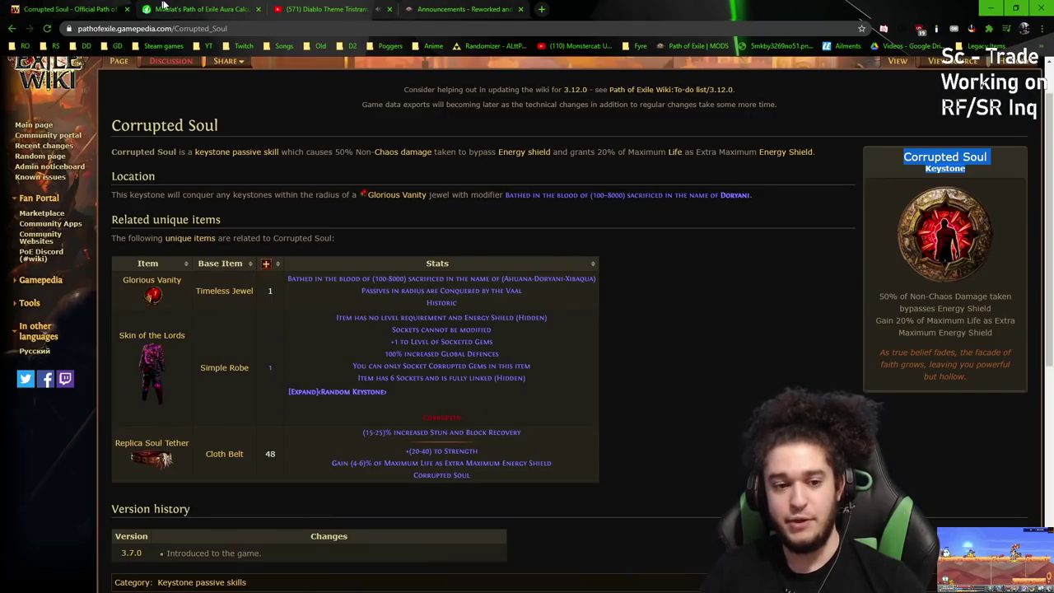
click(181, 9)
- Switch back to Path of Building and review the build's DPS and mana cost stats beside the passive tree
drag(541, 7, 788, 248)
drag(389, 332, 442, 1)
drag(577, 262, 683, 247)
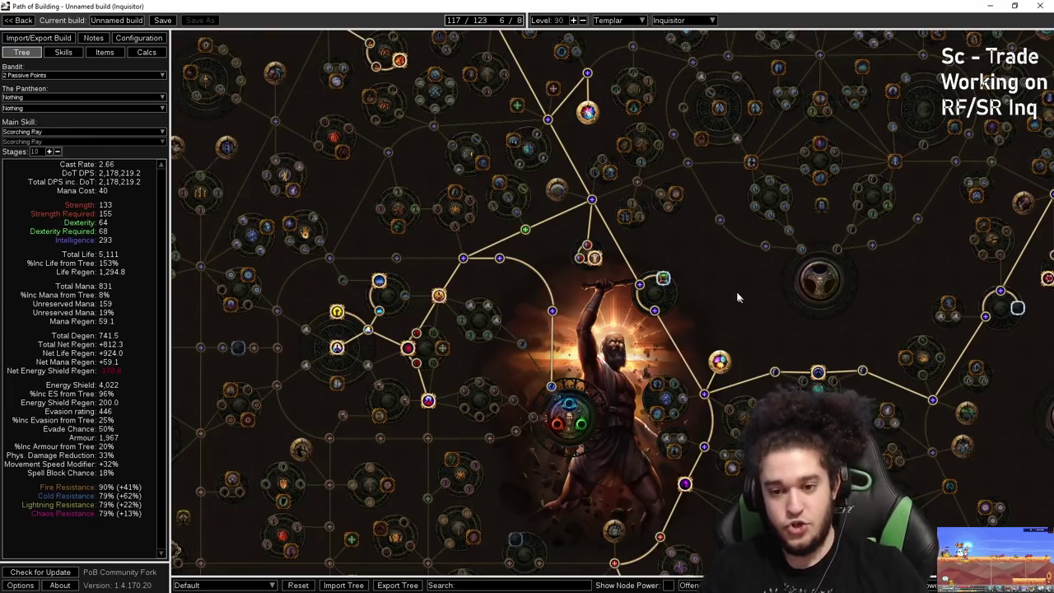
scroll(738, 298, down, 3)
scroll(659, 294, up, 2)
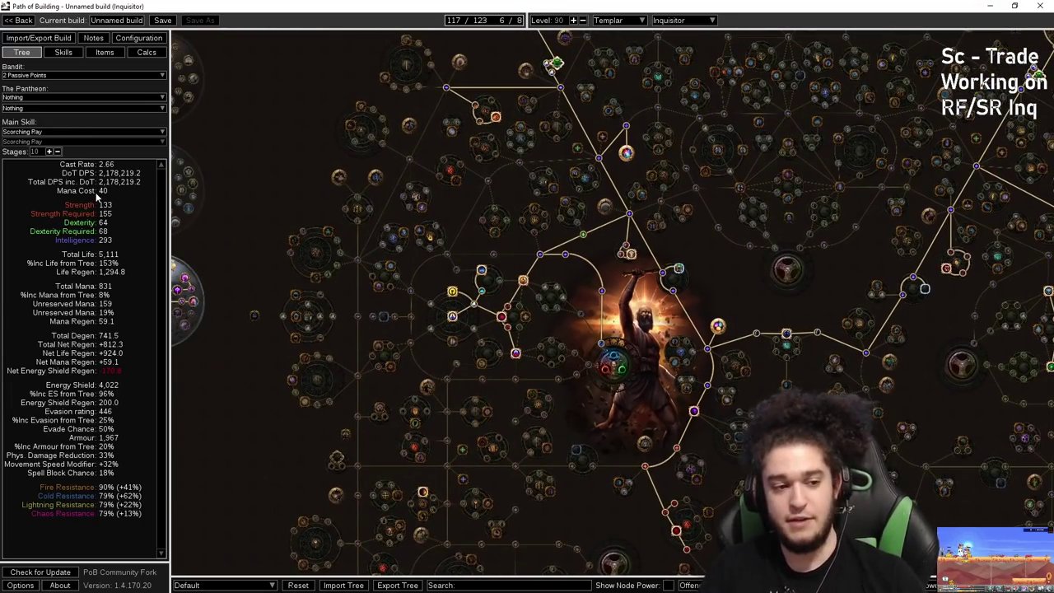
drag(188, 186, 108, 194)
drag(207, 173, 128, 189)
scroll(228, 145, up, 2)
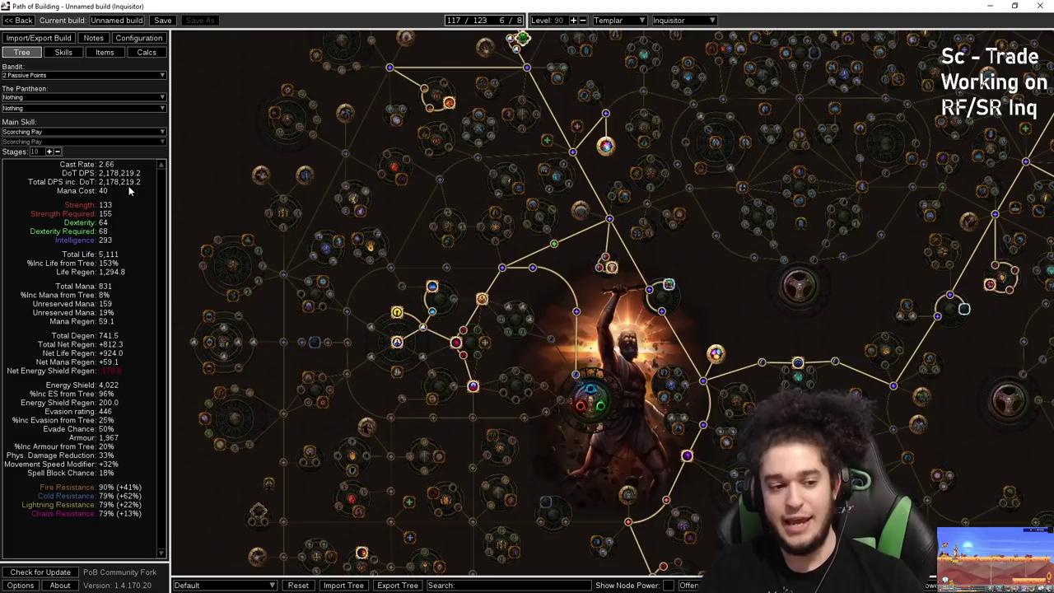
- Switch to the browser to check the aura selection in Mikelat's PoE Aura Calculator, and return to Path of Building
drag(709, 267, 815, 289)
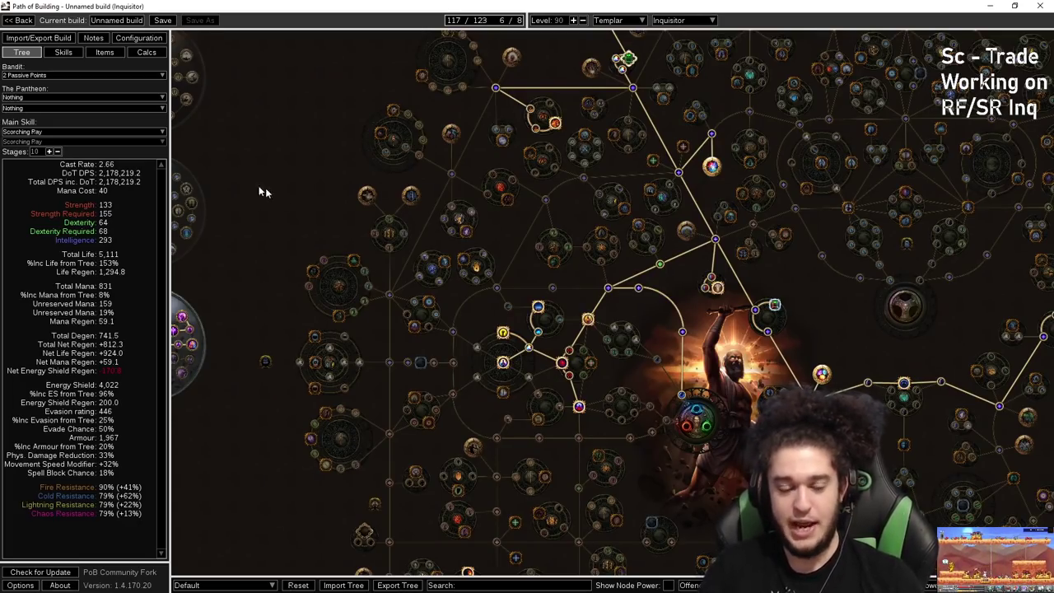
drag(426, 7, 256, 292)
drag(944, 257, 686, 16)
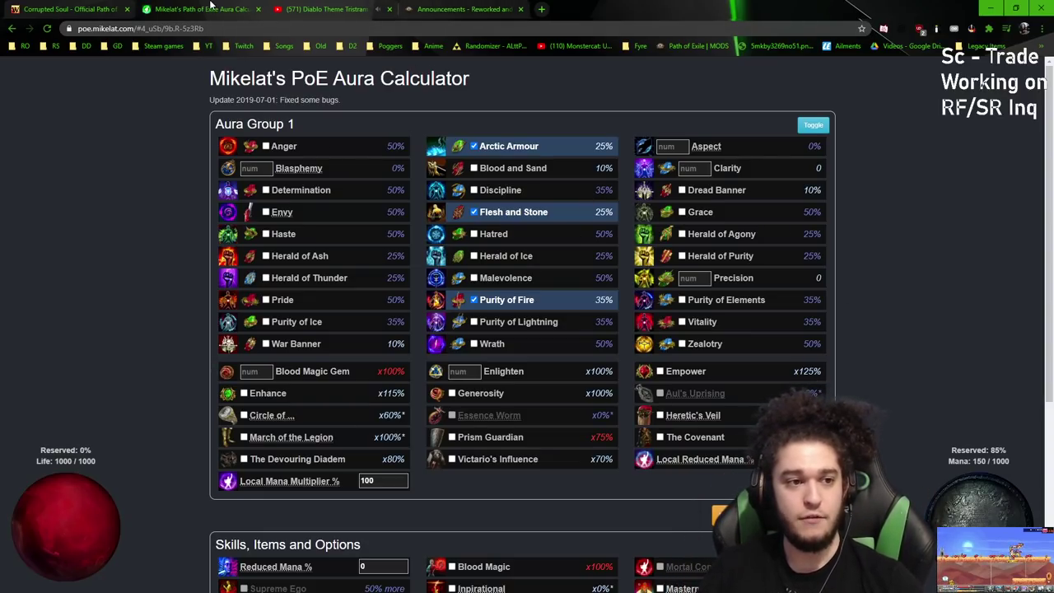
drag(577, 6, 815, 358)
double_click(437, 292)
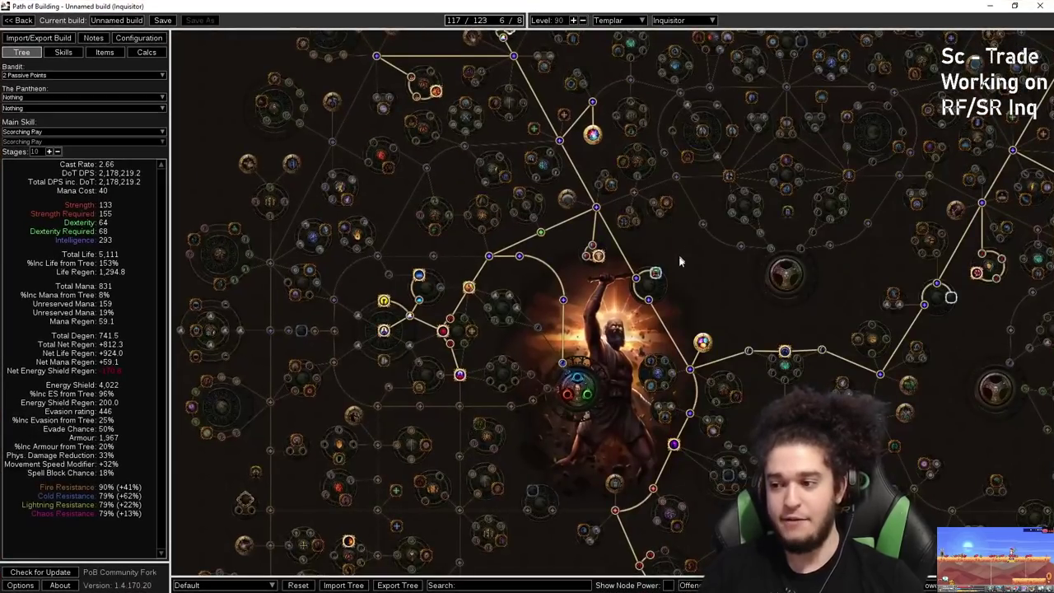
- Try allocating the Intelligence node beyond the allocated fire cluster, inspect the notables around it, and unallocate the node
scroll(461, 214, up, 5)
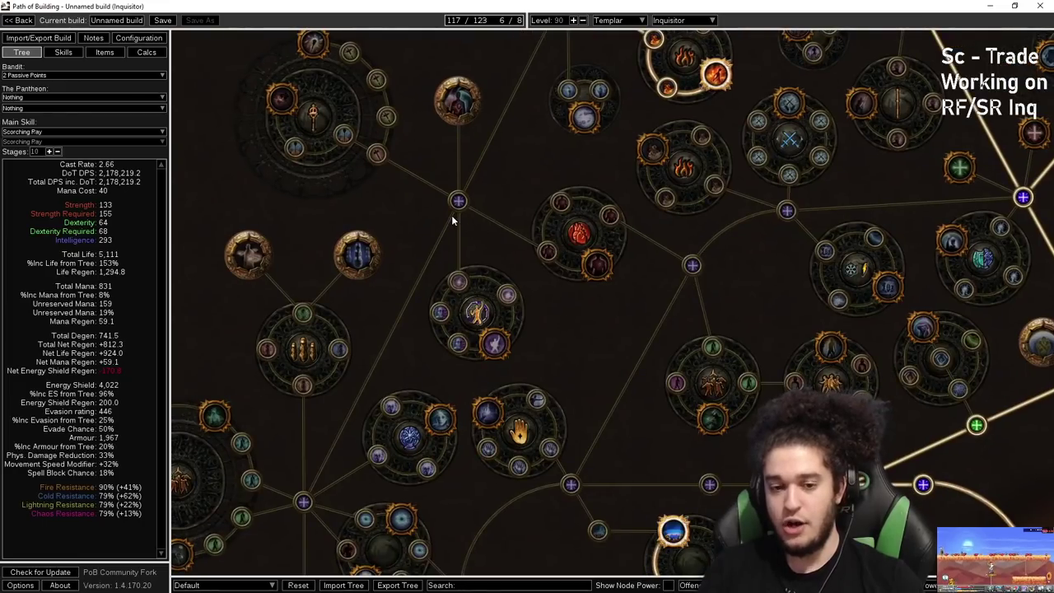
click(458, 201)
scroll(477, 165, down, 4)
scroll(626, 288, up, 3)
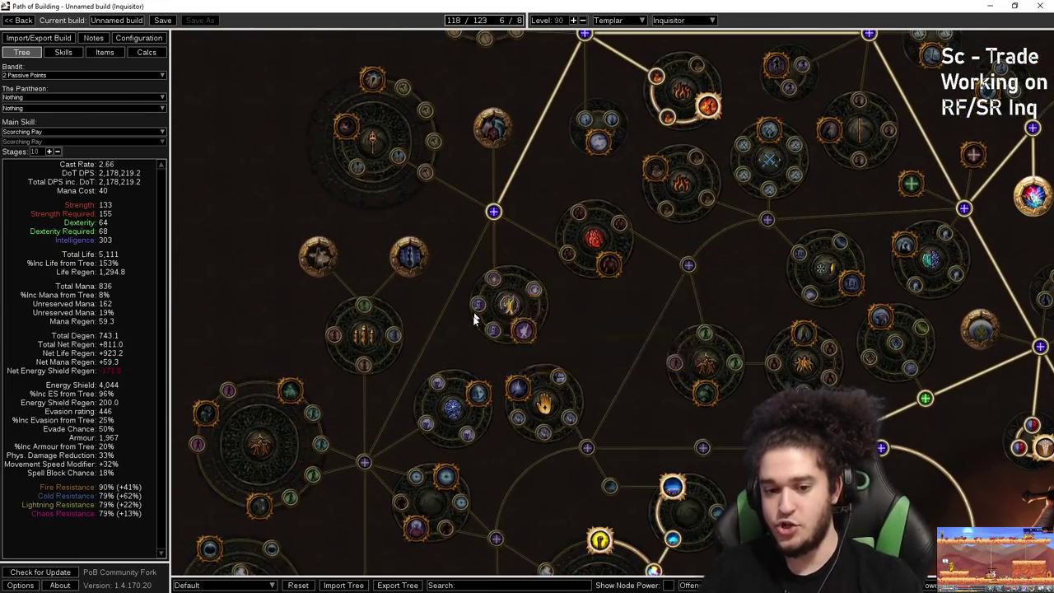
mouse_move(524, 340)
scroll(420, 247, down, 3)
scroll(388, 247, up, 2)
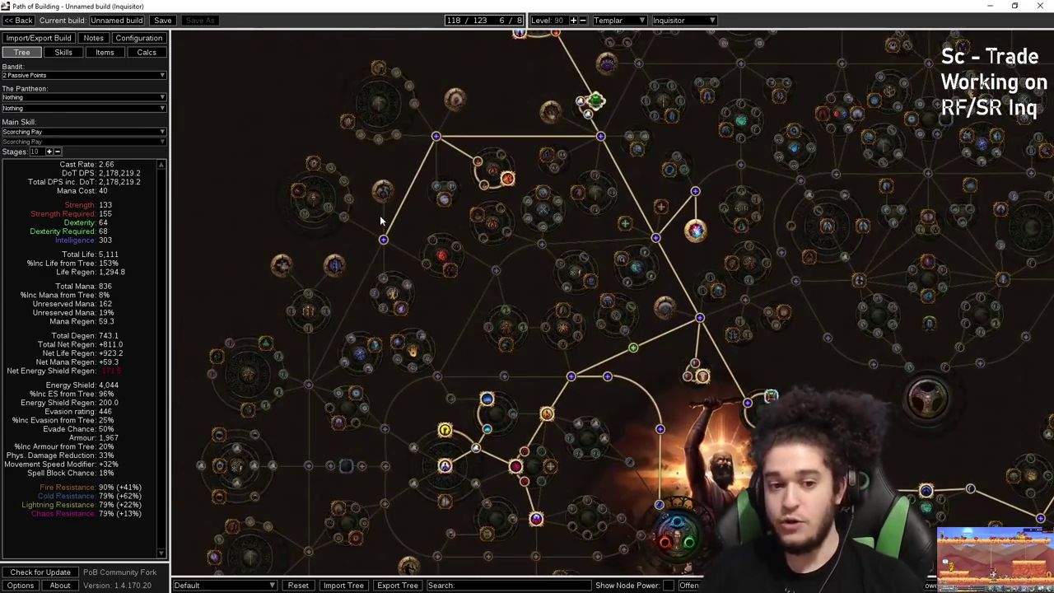
click(383, 241)
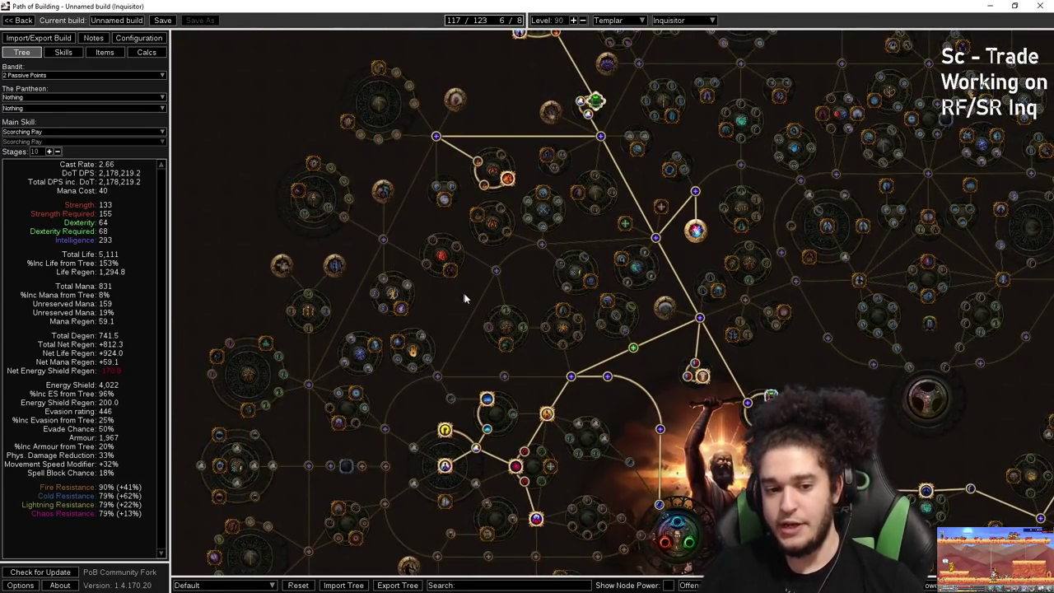
drag(839, 406, 685, 292)
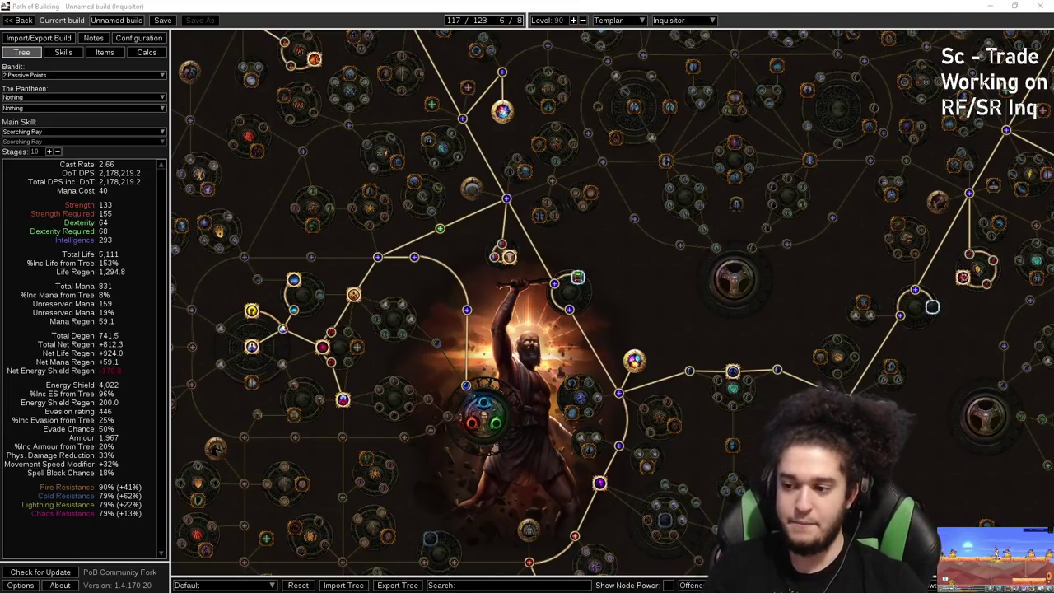
key(alt+Tab)
drag(990, 363, 724, 36)
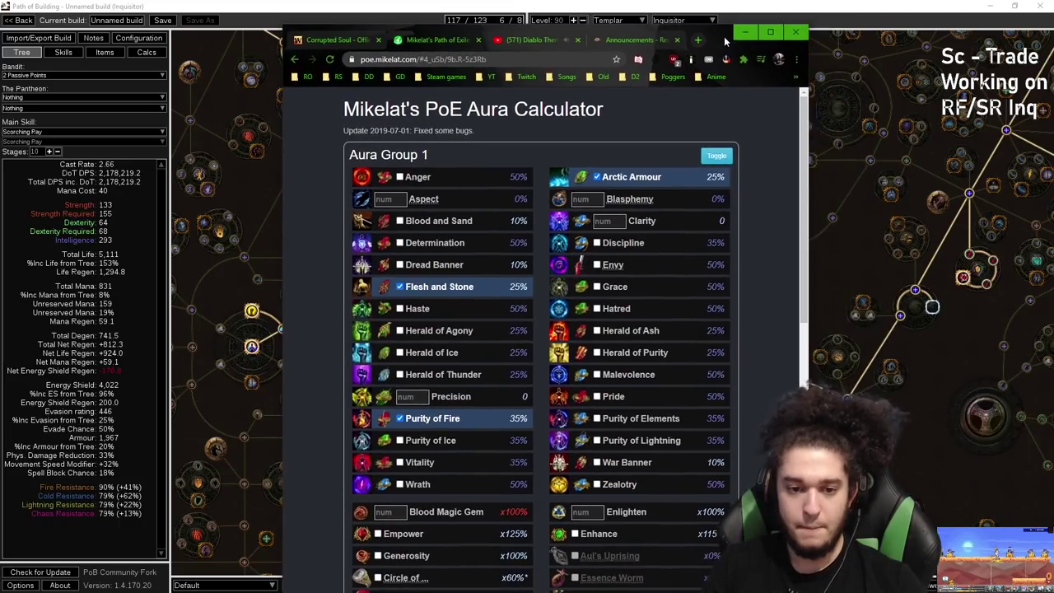
drag(835, 250, 653, 173)
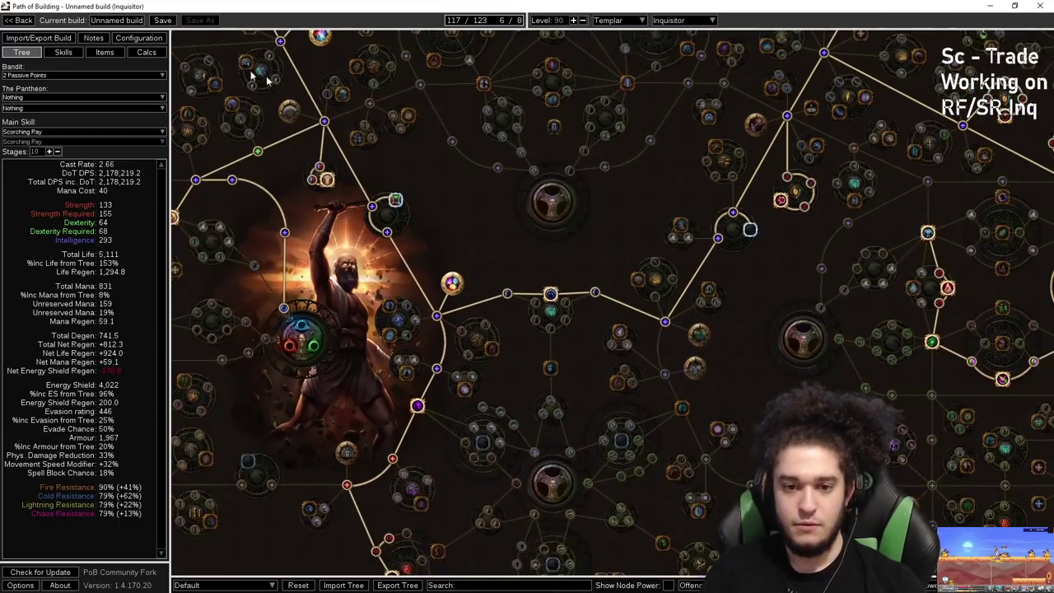
- Show the equipped items and review the Saffell's Frame shield, the helmet and the Marble Amulet
click(103, 52)
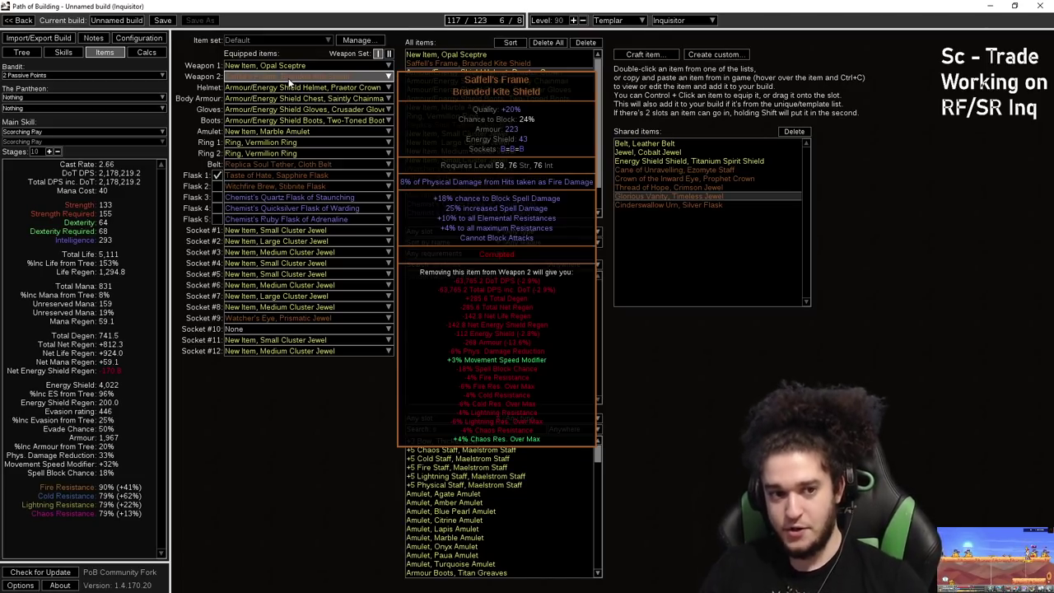
mouse_move(297, 89)
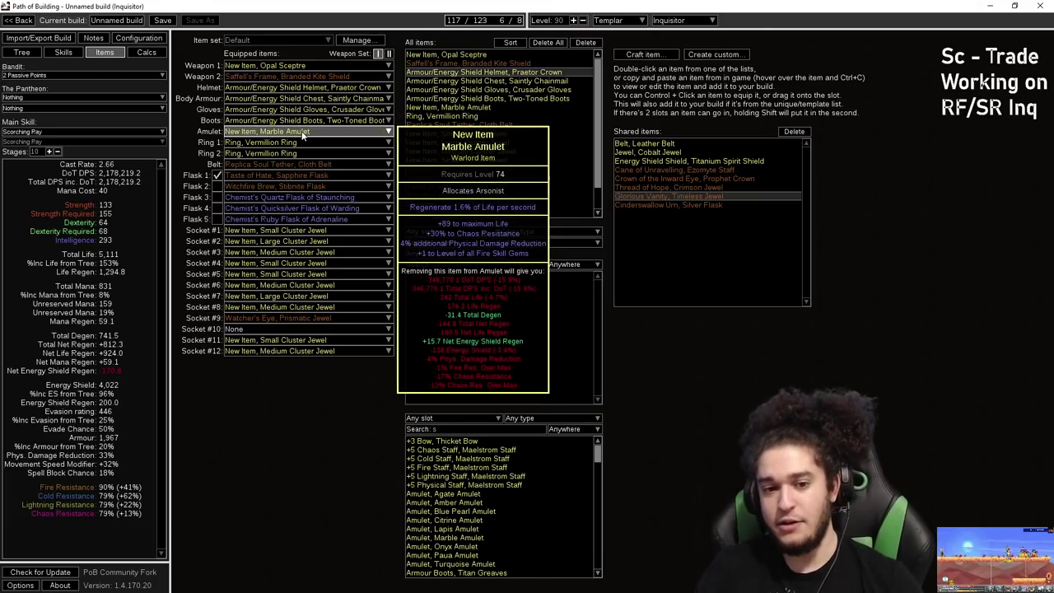
- Return to the passive tree and read the Arsonist notable that the amulet allocates
click(23, 52)
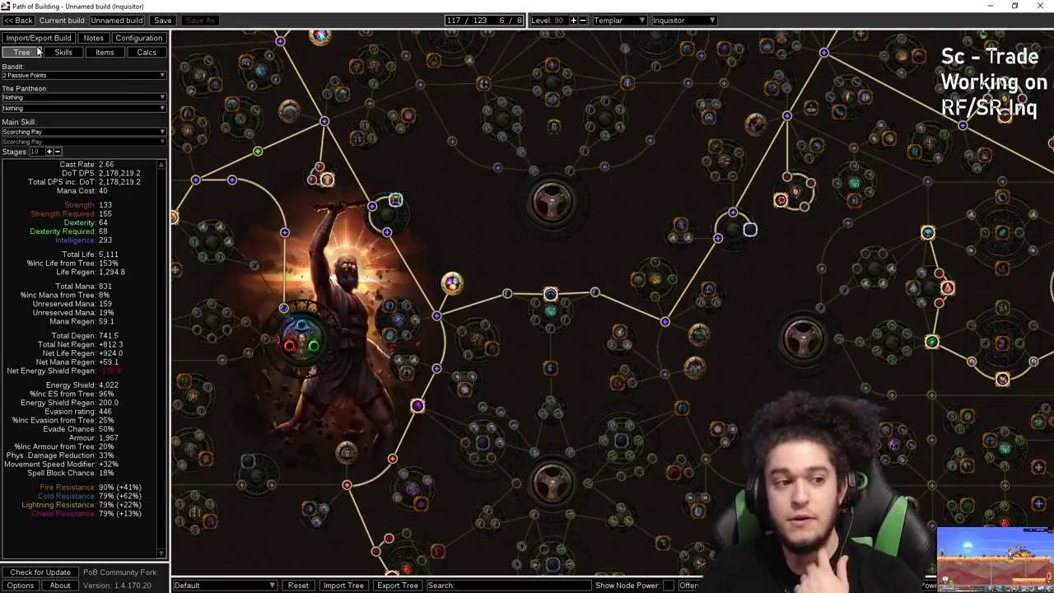
drag(538, 400, 781, 263)
drag(351, 287, 480, 240)
scroll(480, 240, up, 3)
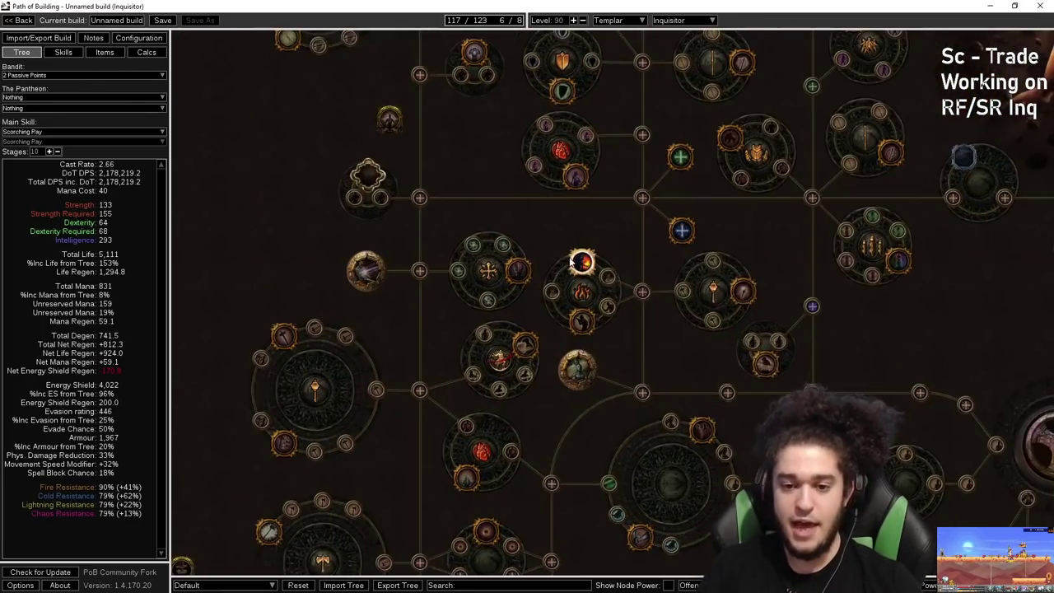
mouse_move(579, 265)
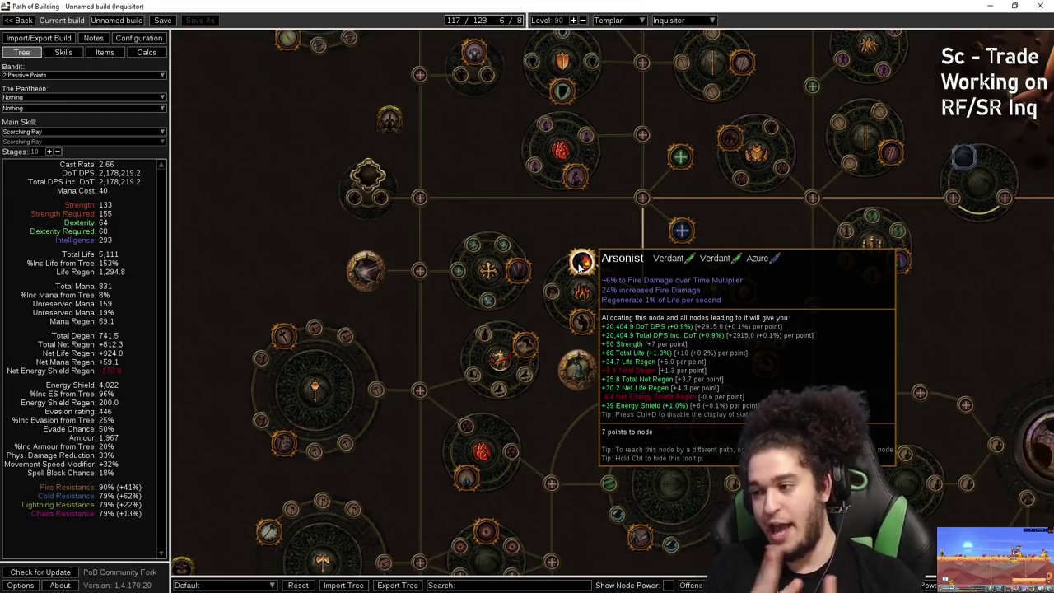
scroll(195, 61, down, 2)
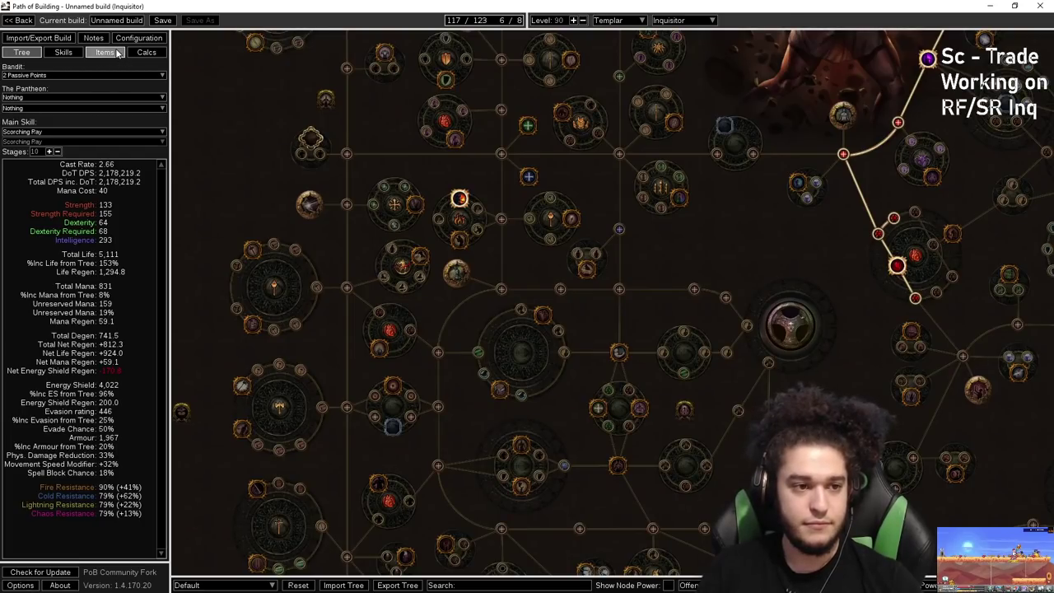
- Return to the items and review the Replica Soul Tether belt and the Watcher's Eye jewel
click(117, 53)
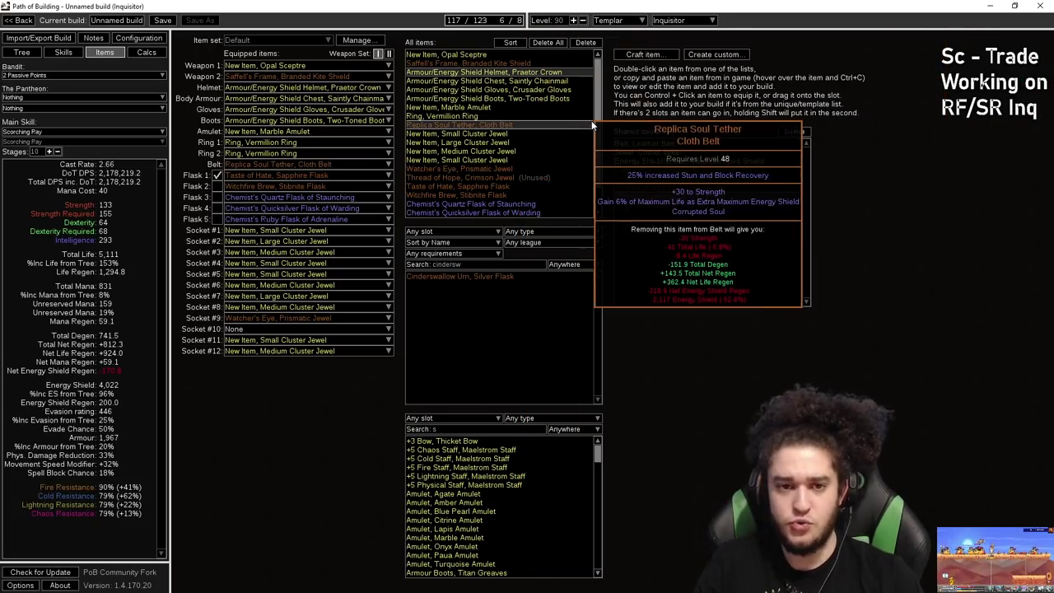
scroll(604, 122, down, 3)
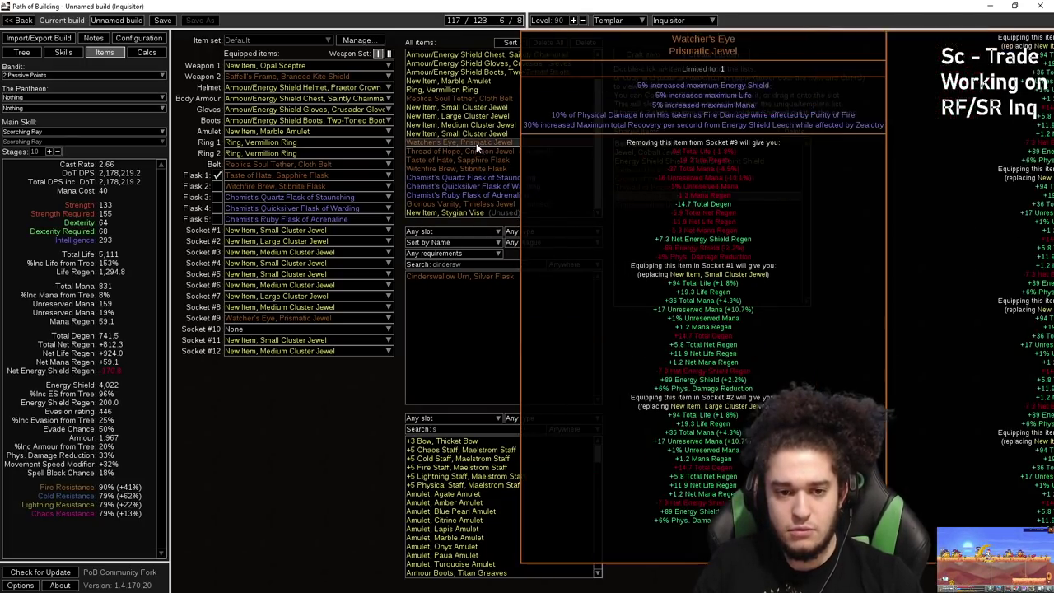
scroll(599, 165, up, 3)
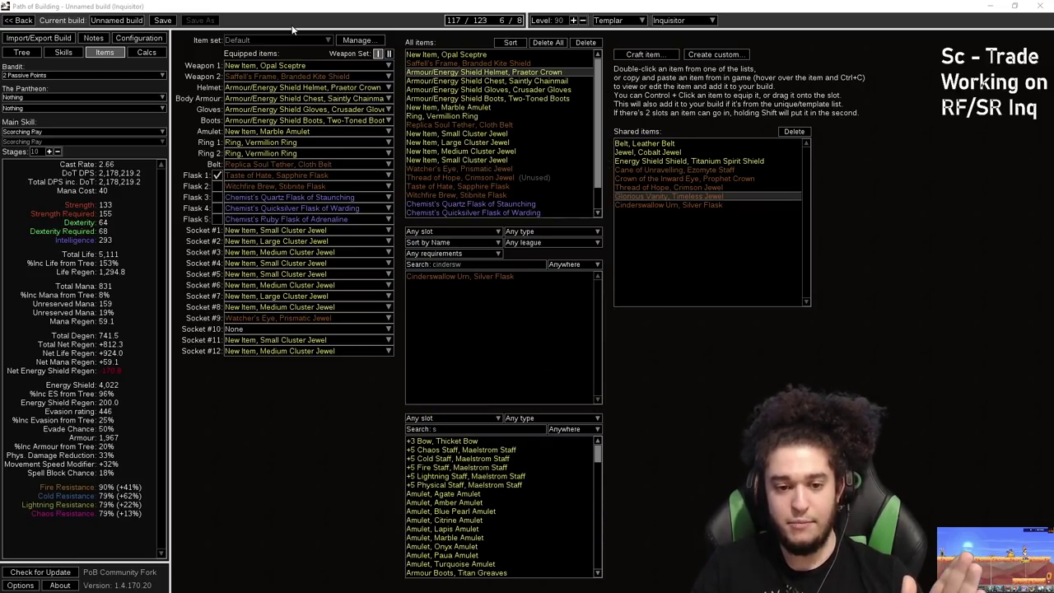
- Show the skills and review the support gems in the Scorching Ray socket group
click(65, 52)
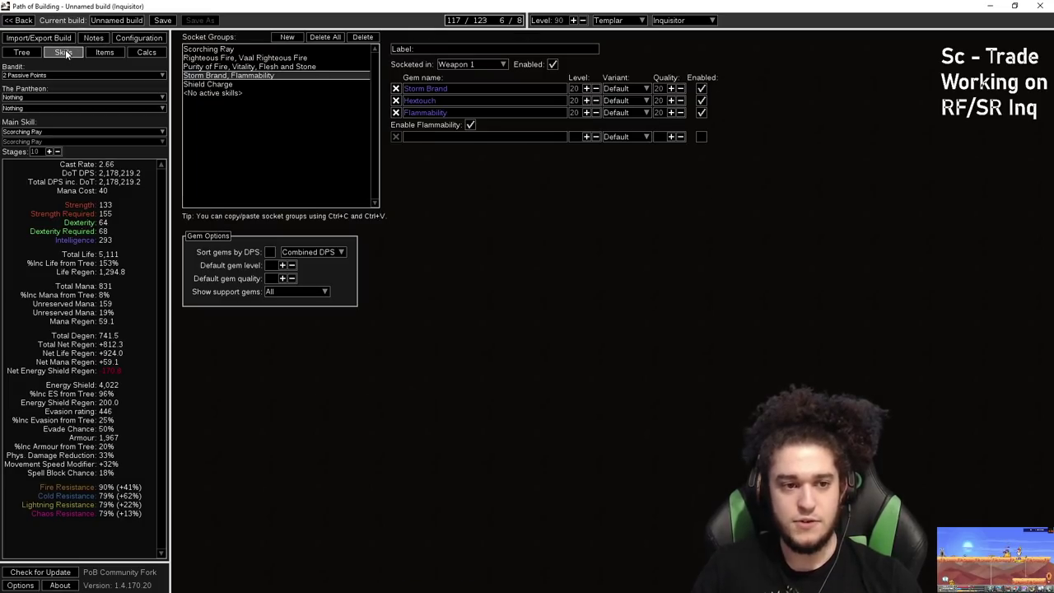
click(278, 49)
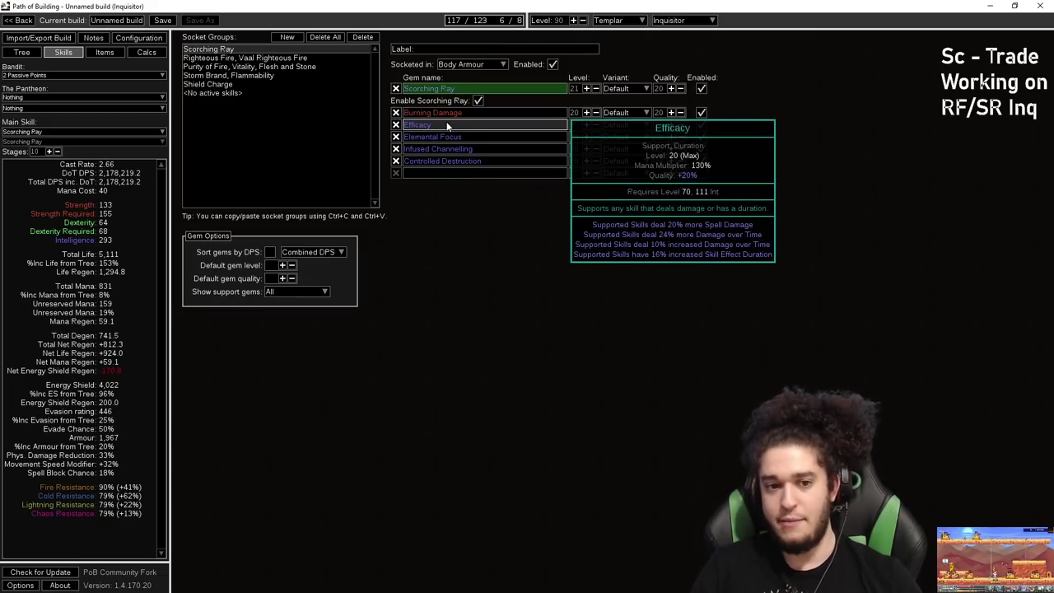
mouse_move(451, 136)
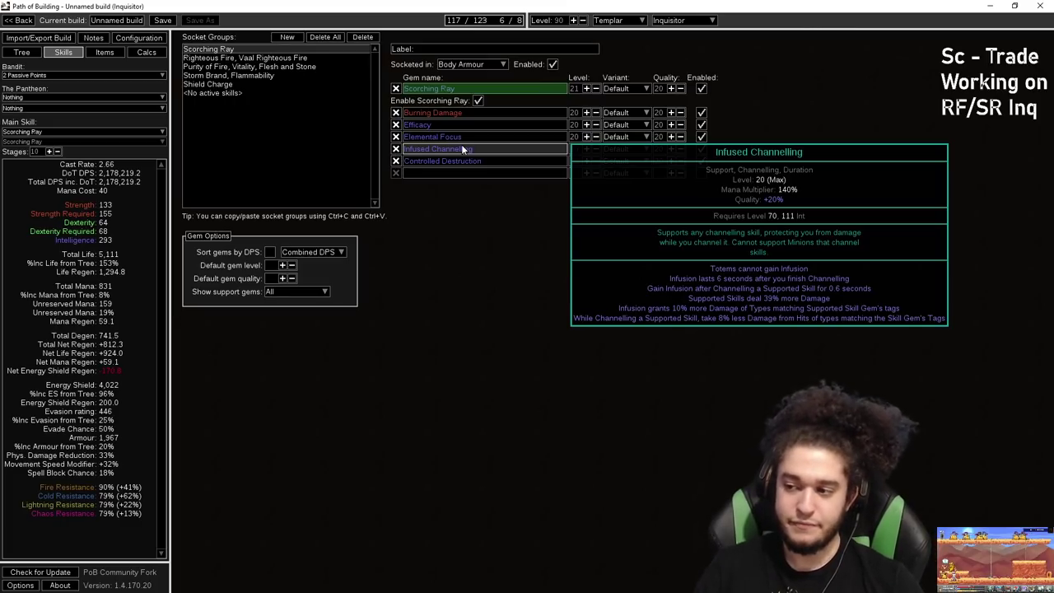
- Return to the passive tree and inspect the Burning Bright notable in the large fire cluster jewel
click(28, 53)
drag(746, 247, 360, 410)
scroll(360, 411, down, 1)
drag(453, 97, 653, 497)
scroll(653, 498, down, 2)
scroll(498, 202, up, 6)
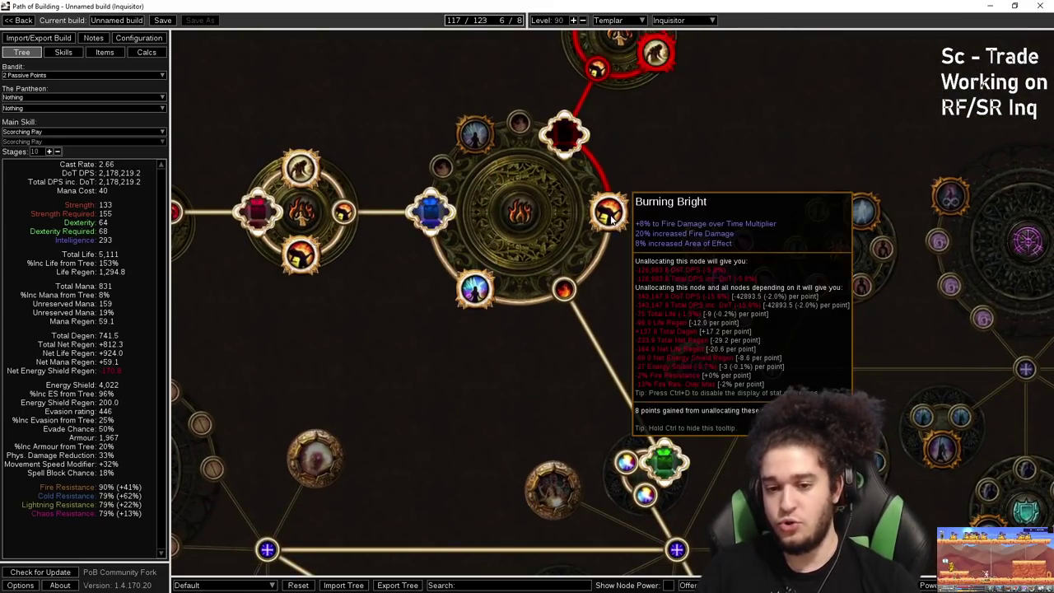
- Compare the Widespread Destruction and Prismatic Heart notables in the large fire cluster jewel
drag(661, 200, 745, 245)
mouse_move(548, 175)
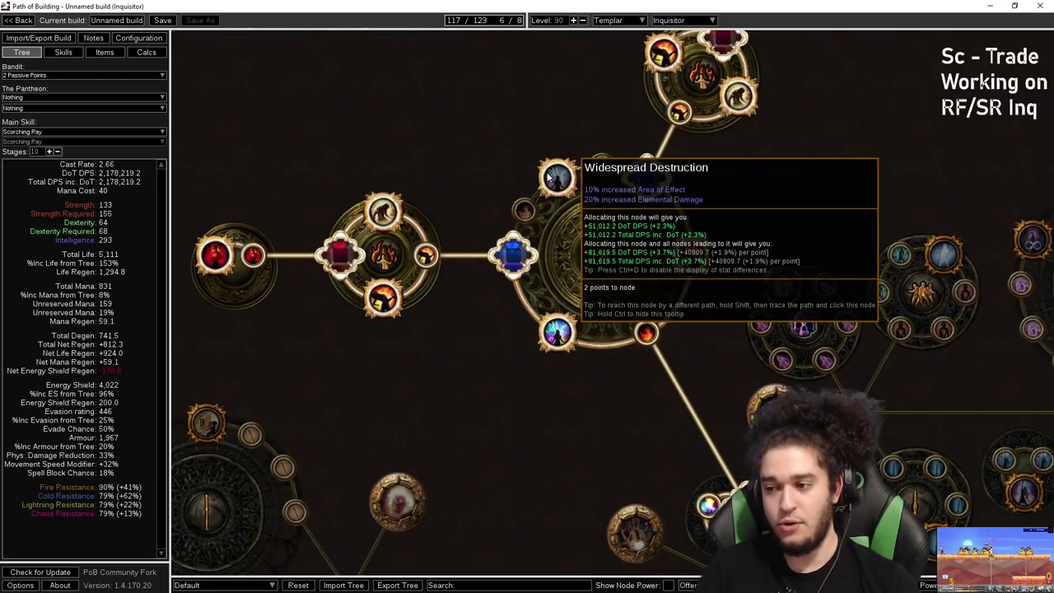
drag(519, 191, 491, 132)
mouse_move(618, 306)
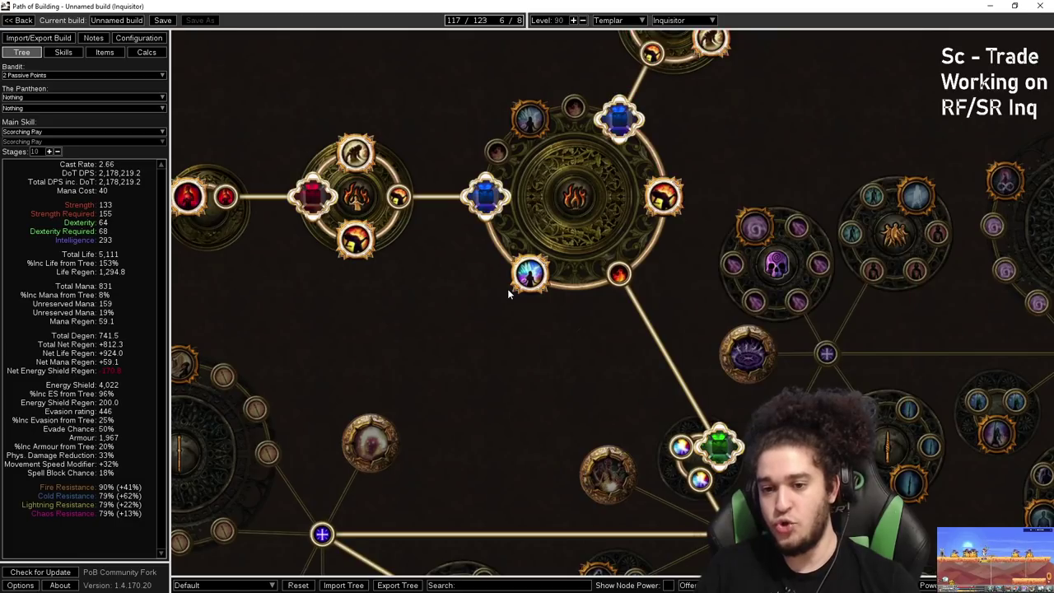
mouse_move(537, 280)
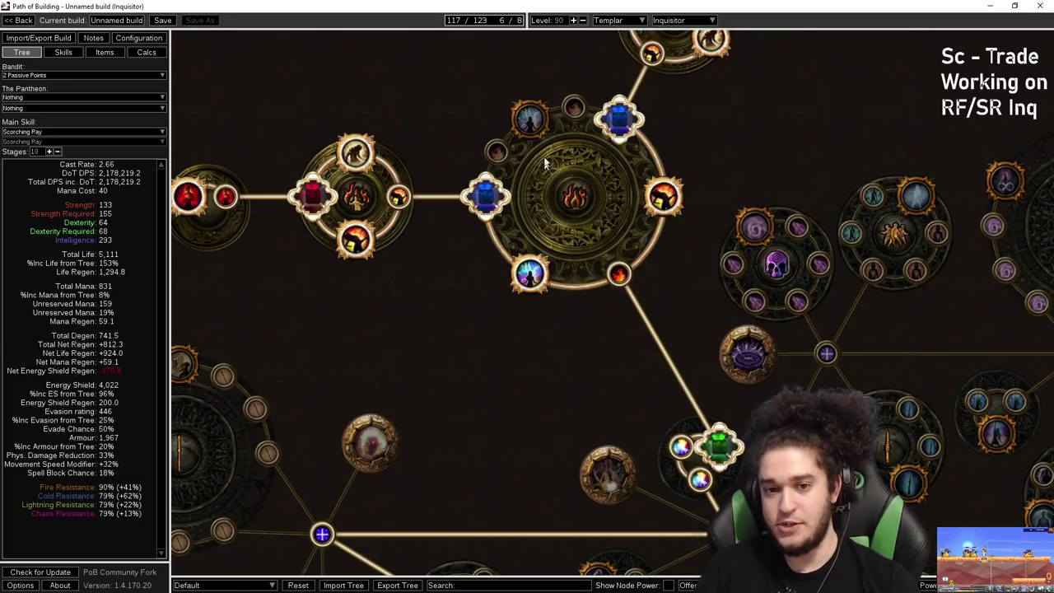
drag(525, 79, 488, 112)
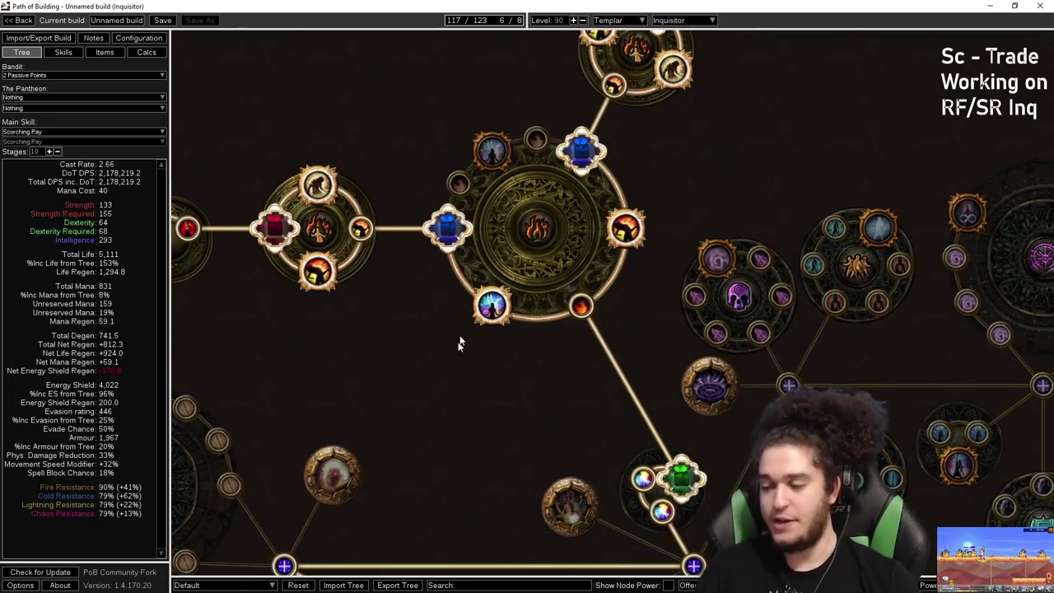
mouse_move(486, 313)
drag(482, 325, 501, 316)
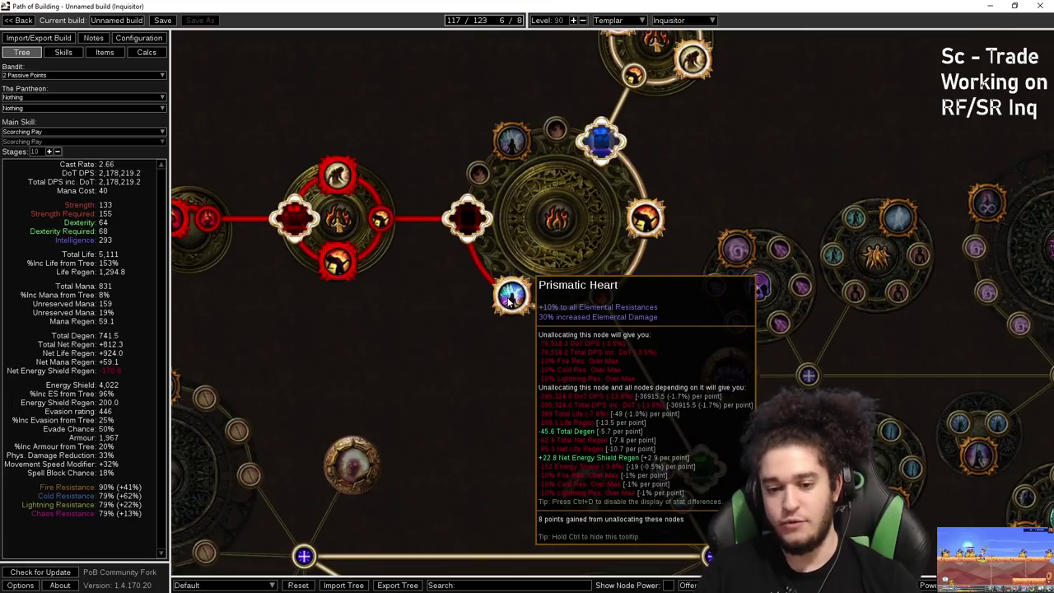
scroll(510, 301, down, 1)
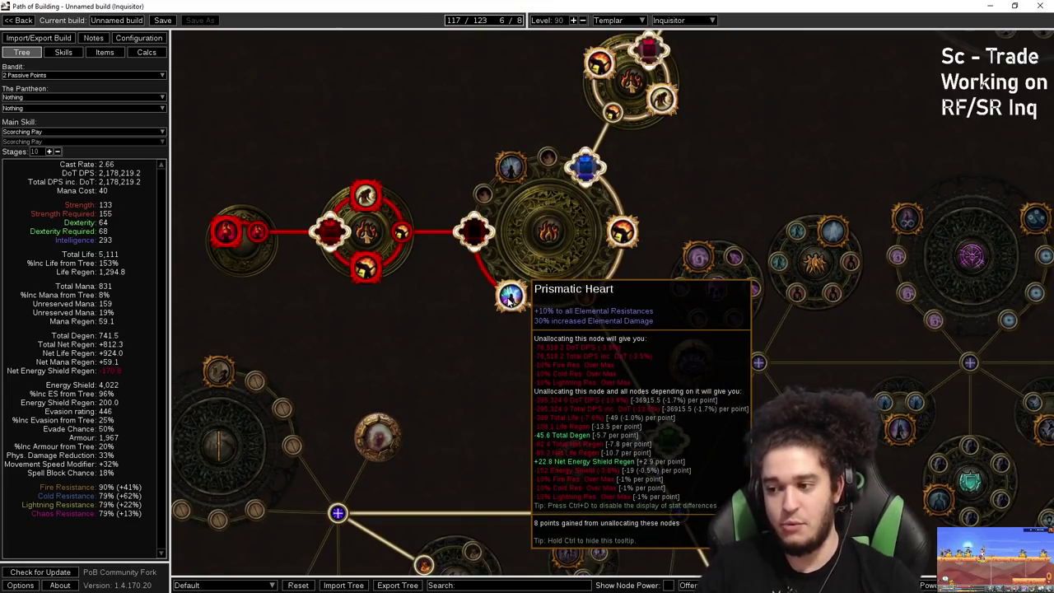
scroll(510, 302, down, 2)
- Return to the skills and review the support gems in the Righteous Fire and Vaal Righteous Fire socket group
click(104, 52)
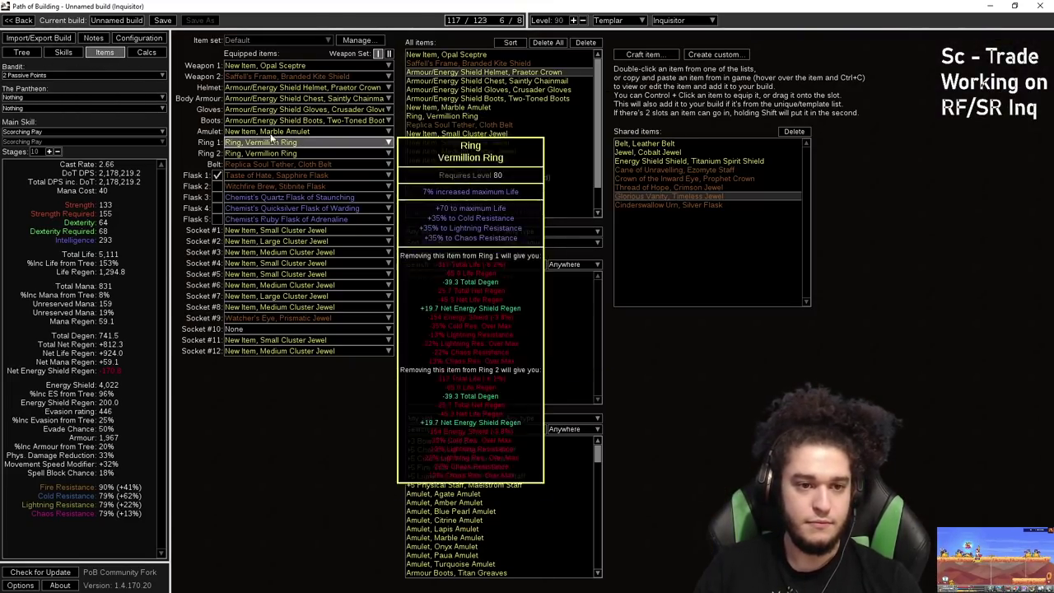
click(63, 52)
click(276, 58)
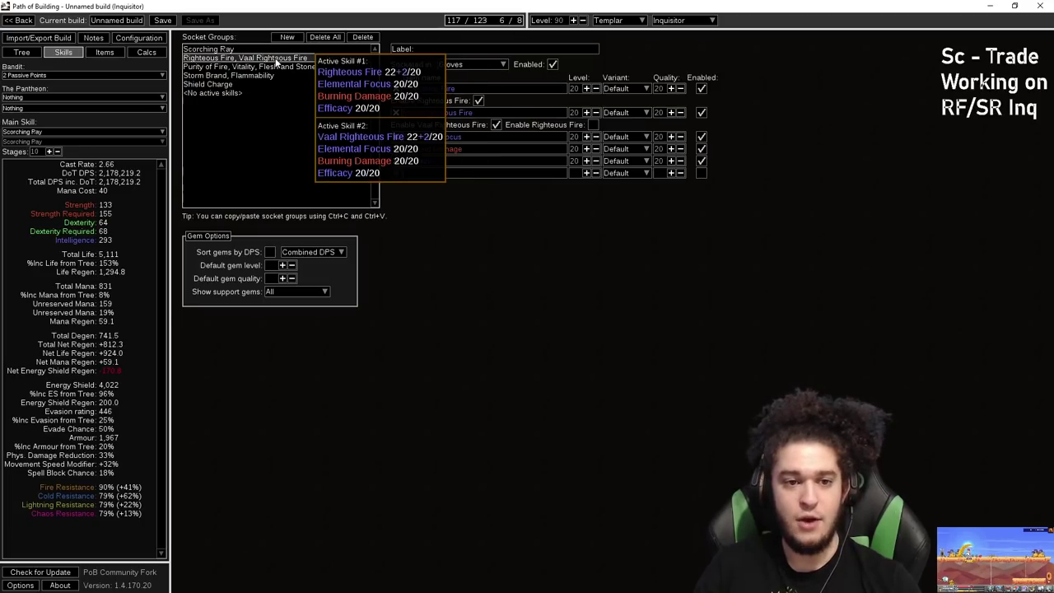
mouse_move(435, 138)
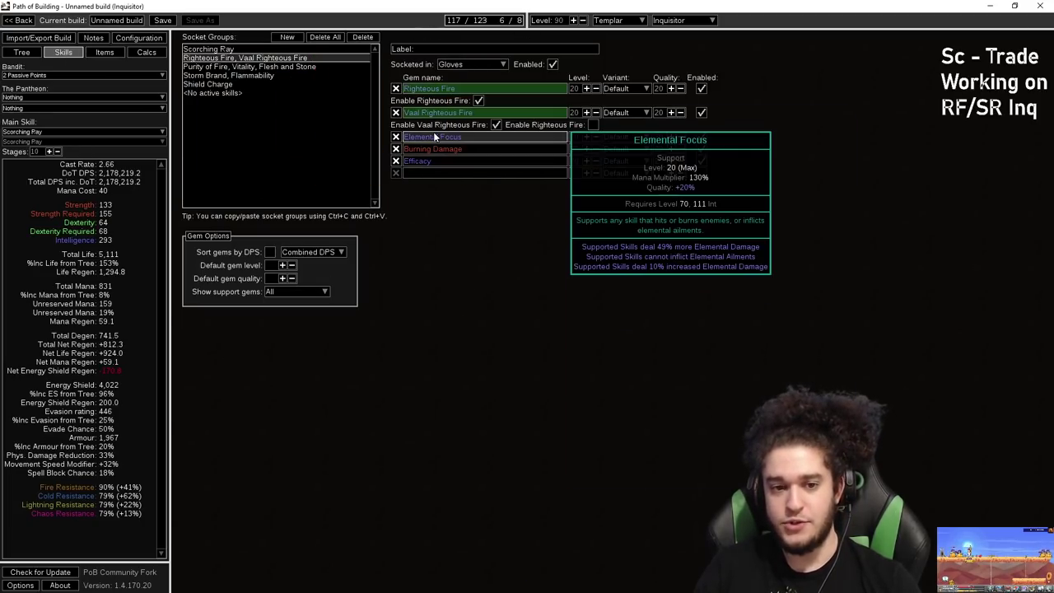
mouse_move(440, 165)
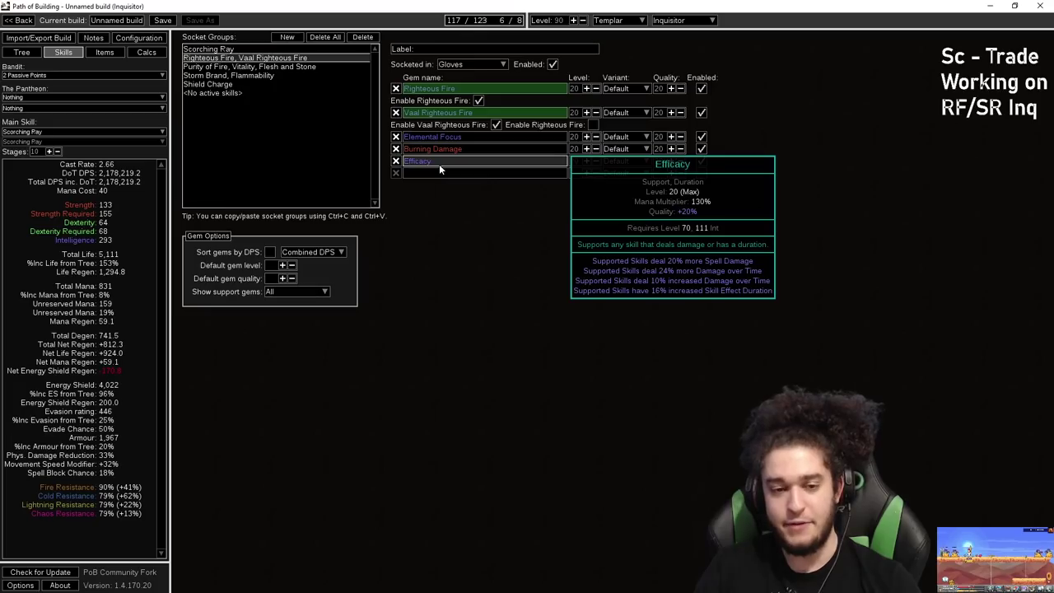
- Review the Storm Brand and Flammability socket group and the Shield Charge socket group
click(208, 76)
mouse_move(427, 112)
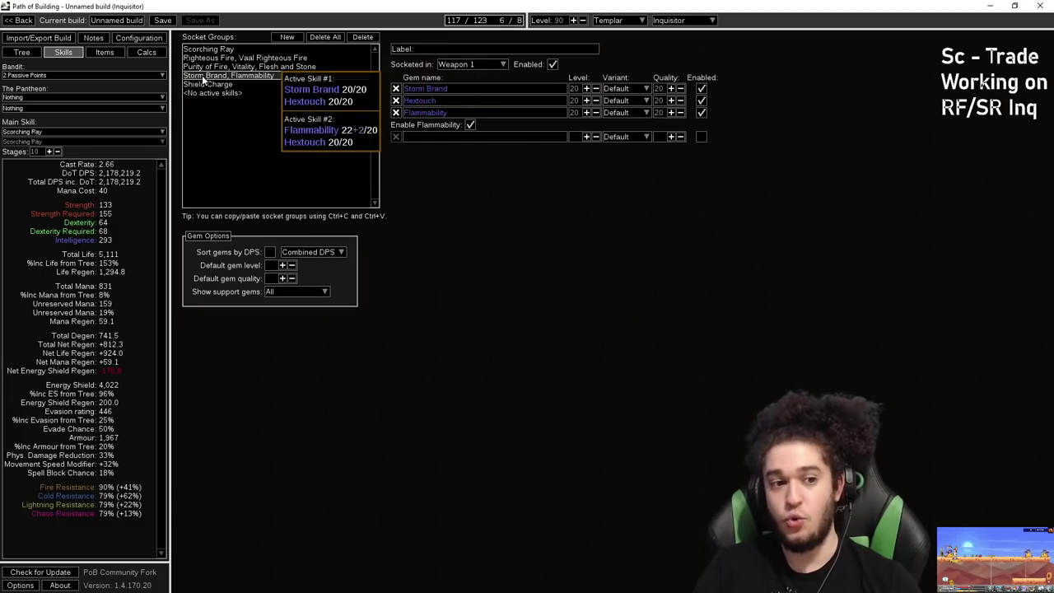
click(207, 84)
mouse_move(473, 89)
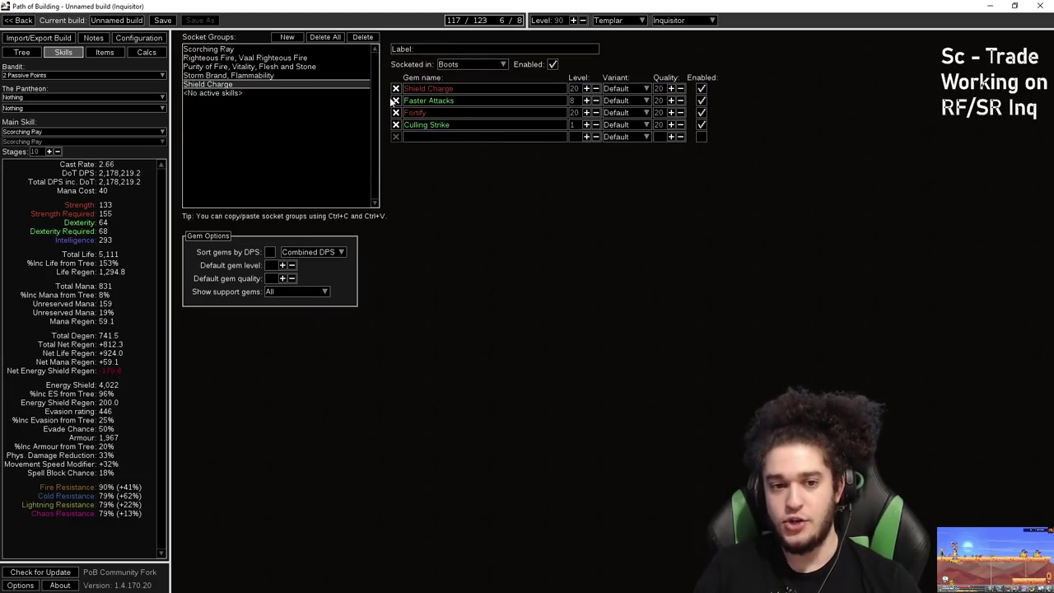
- Review the Shield Charge group's gems and boots socket assignment, and check the empty Weapon 2 socket group
mouse_move(550, 117)
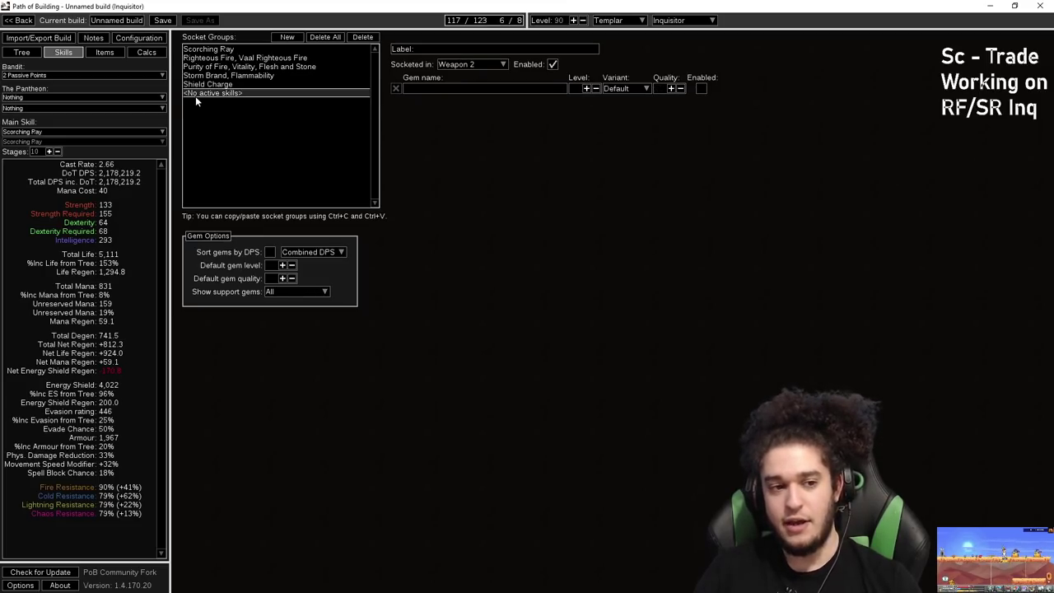
mouse_move(221, 86)
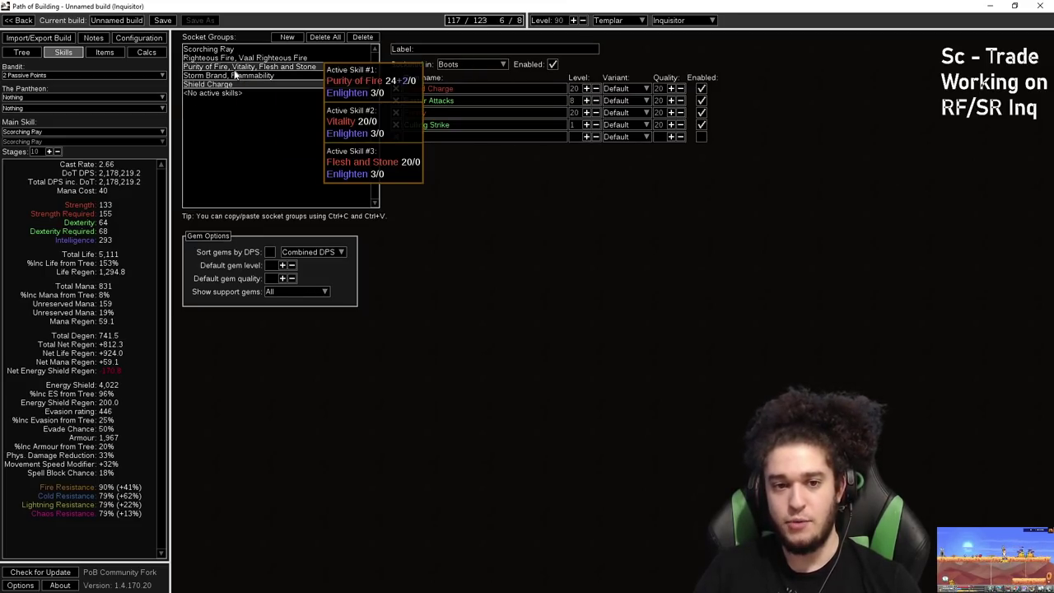
mouse_move(461, 71)
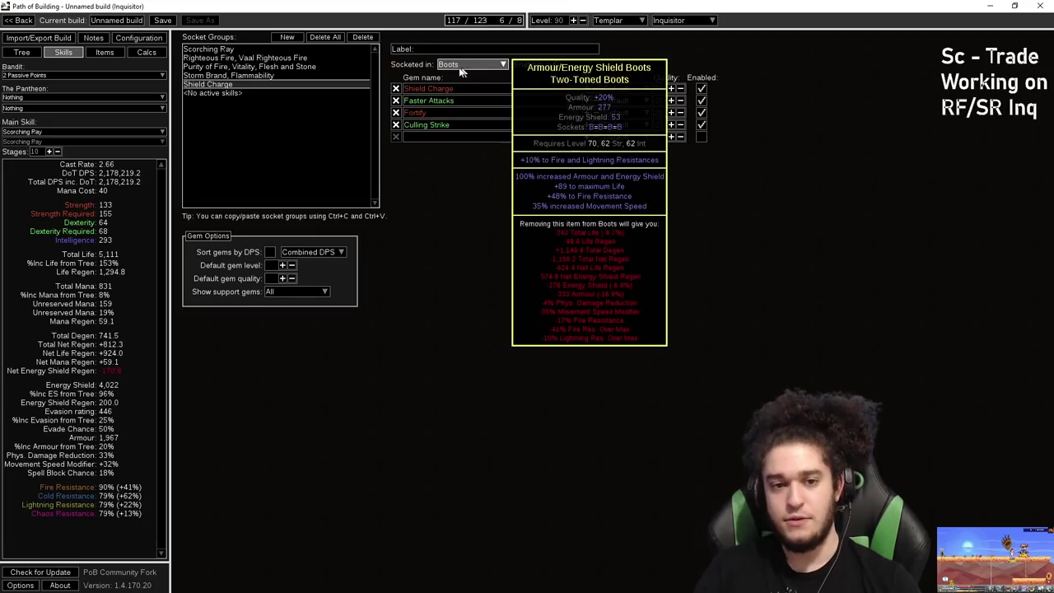
click(204, 96)
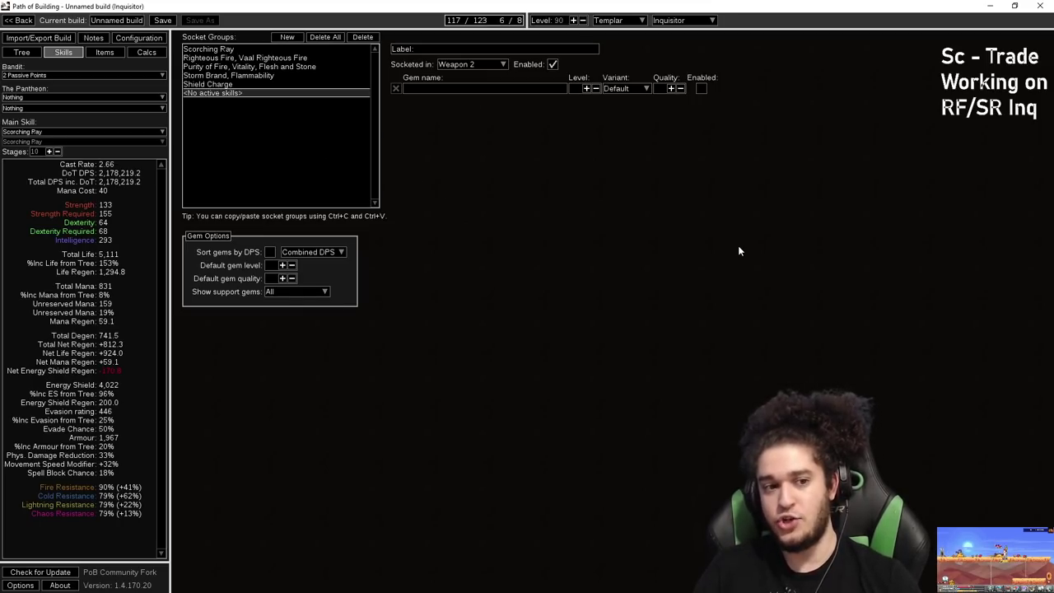
mouse_move(201, 86)
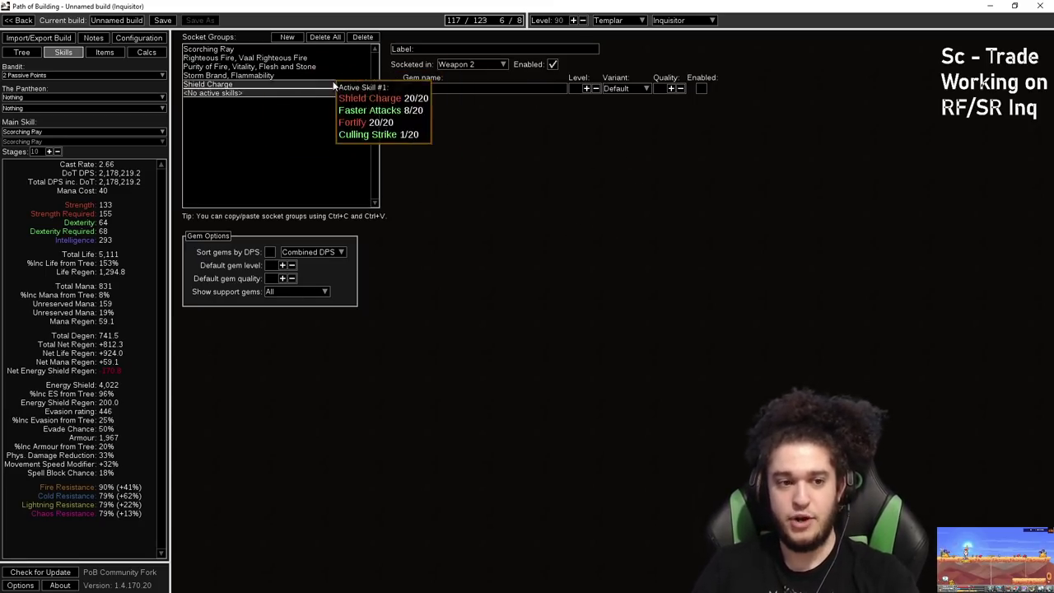
- Return to the passive tree and look over the allocated paths around the Templar start
click(22, 51)
scroll(456, 136, up, 3)
scroll(456, 137, down, 2)
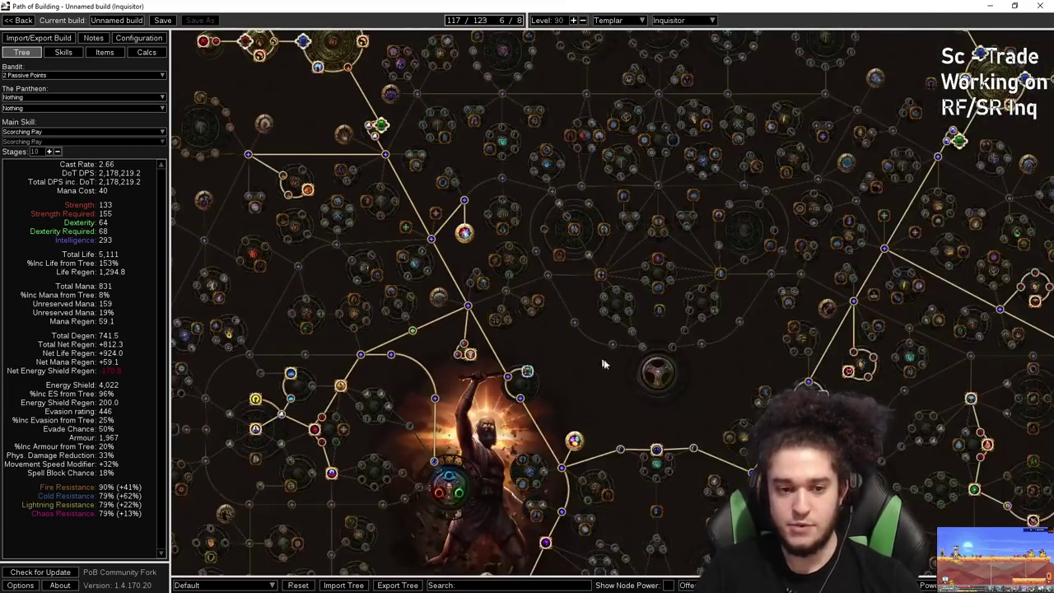
drag(602, 361, 501, 174)
scroll(501, 171, down, 2)
drag(610, 171, 510, 380)
scroll(562, 202, up, 2)
scroll(622, 210, down, 1)
scroll(506, 263, down, 1)
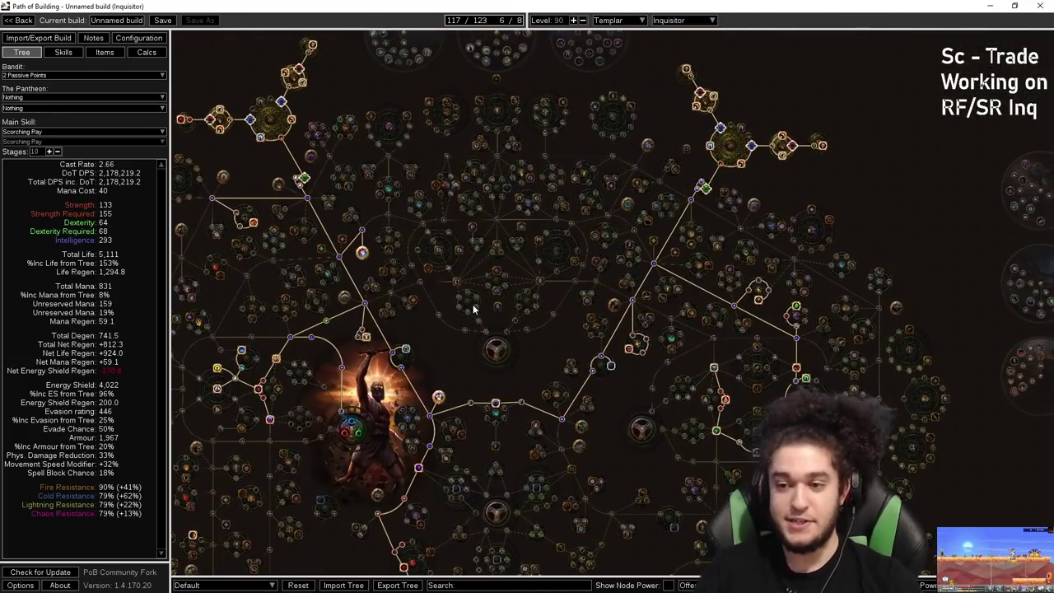
- Examine both large cluster jewel branches and the remaining allocated routes across the passive tree
drag(477, 337, 554, 330)
drag(382, 113, 584, 192)
scroll(585, 192, up, 1)
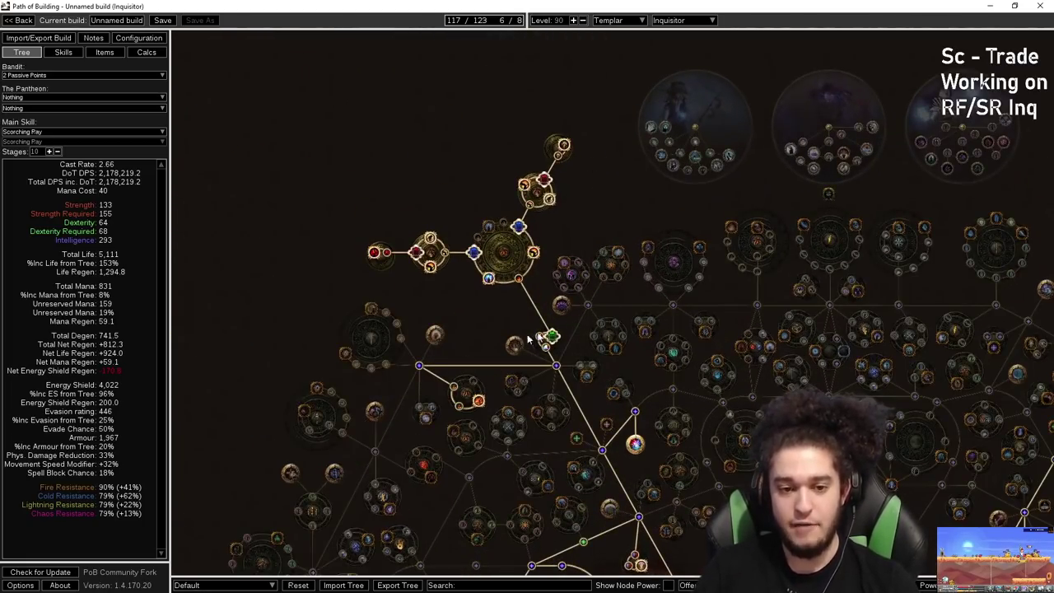
drag(742, 170, 463, 203)
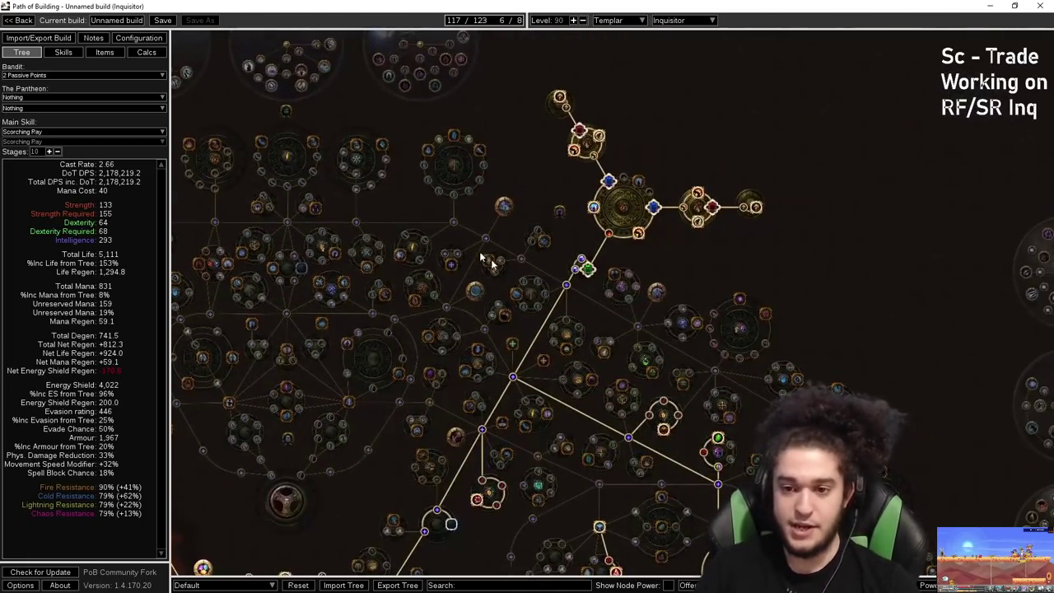
drag(243, 482, 765, 138)
drag(197, 330, 486, 162)
scroll(486, 157, down, 2)
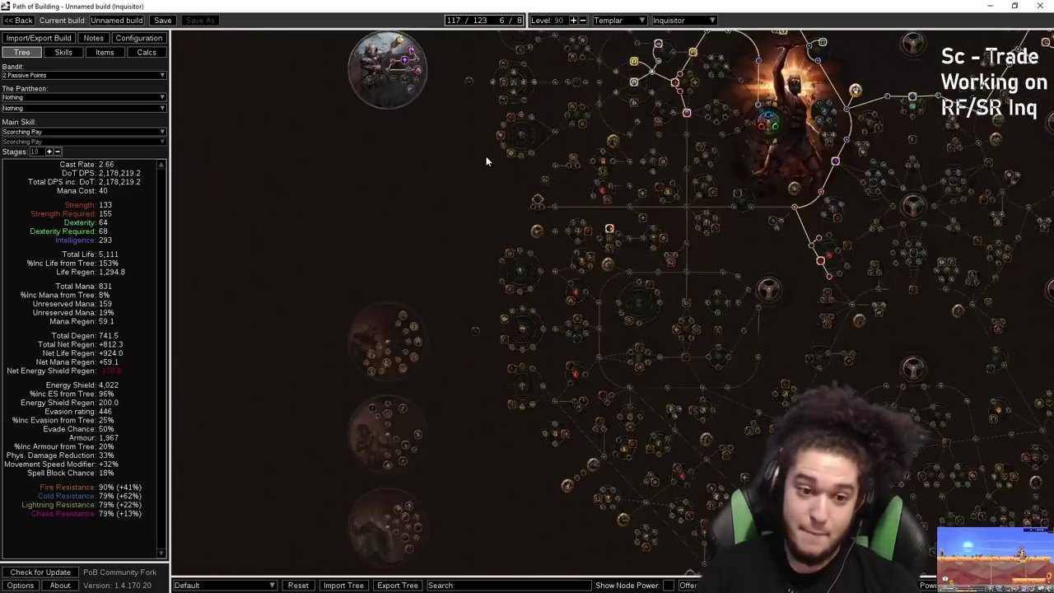
drag(895, 99, 553, 316)
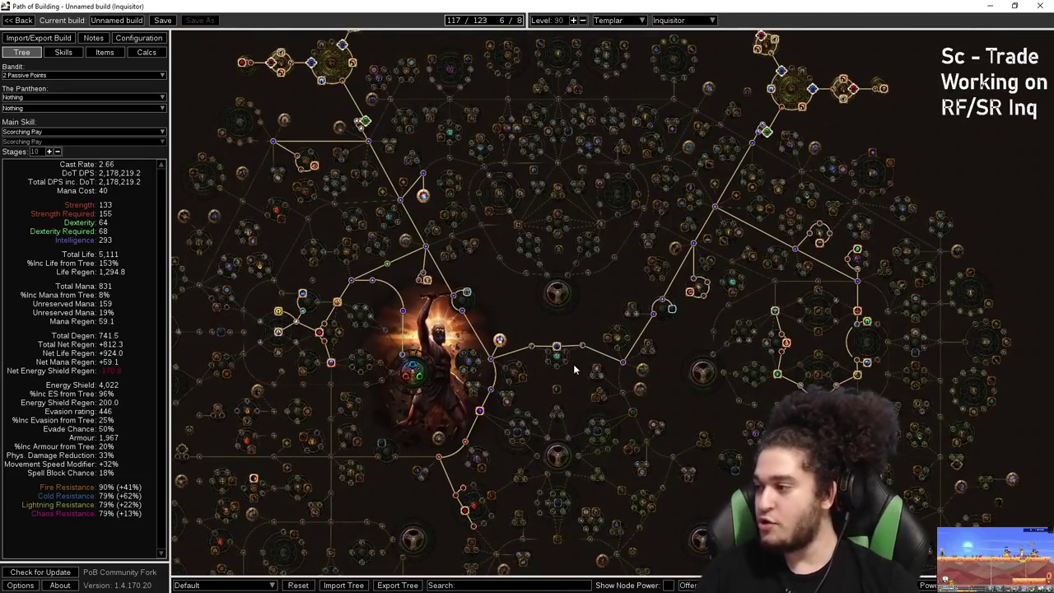
scroll(537, 345, up, 2)
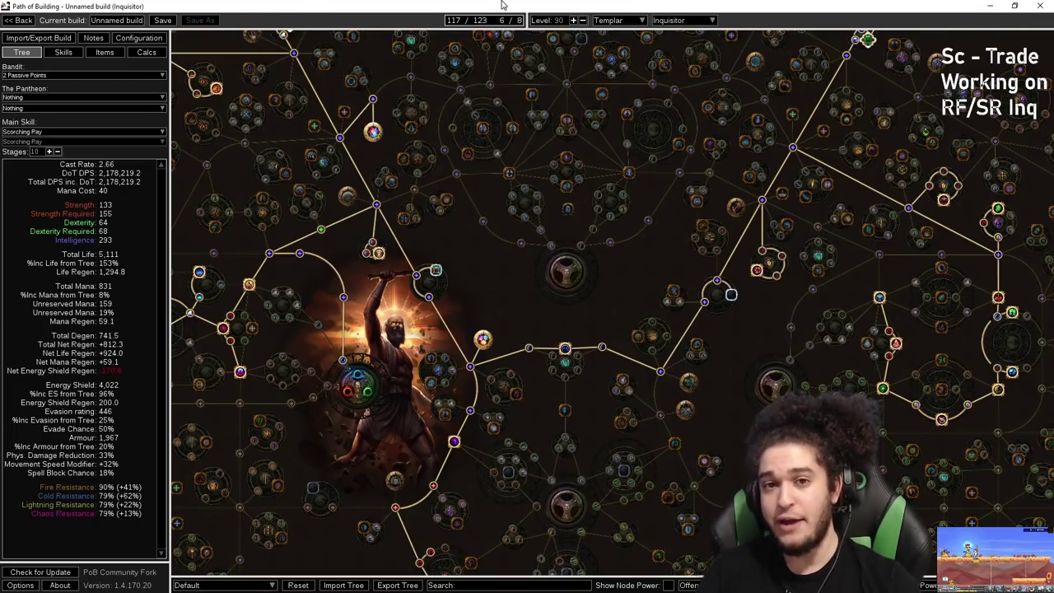
- Switch to the Chrome browser, search for "infernal cry poe" and open the Infernal Cry page on the Path of Exile Wiki
drag(502, 5, 531, 241)
click(704, 39)
click(698, 40)
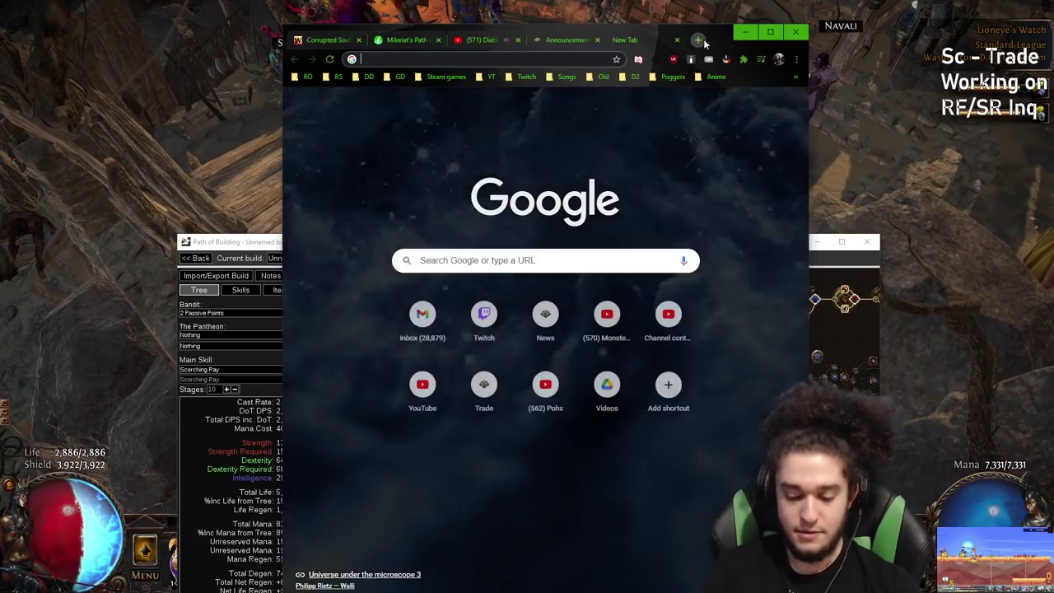
text(infernal cry poe)
key(Return)
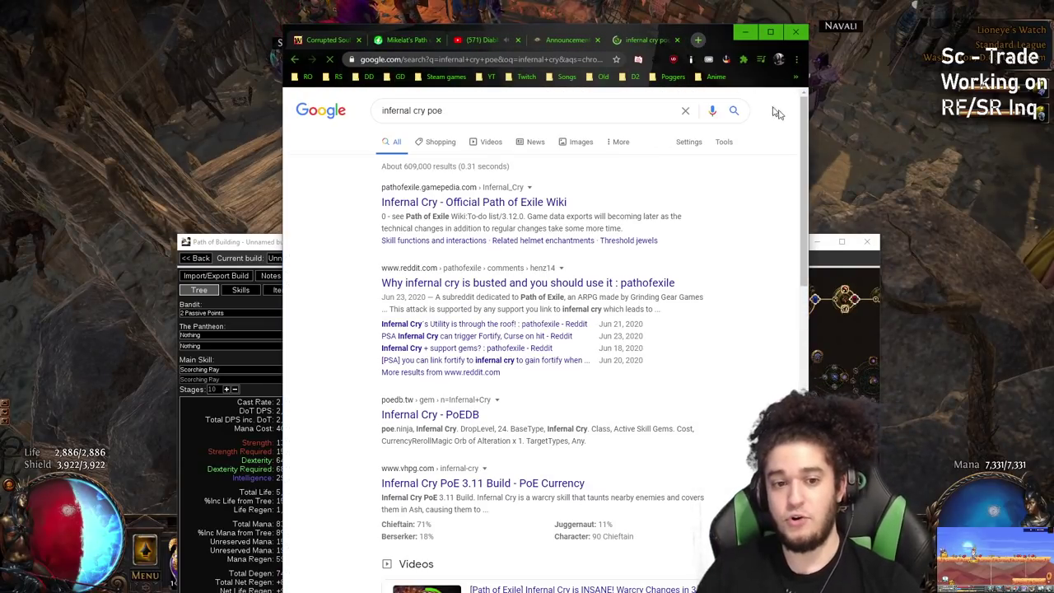
click(512, 203)
click(770, 33)
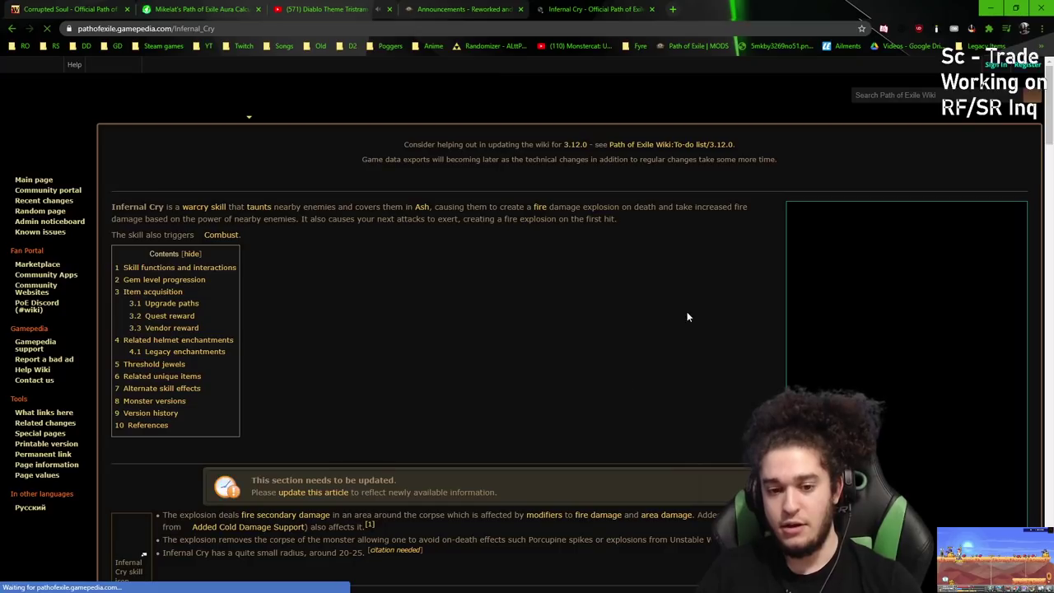
- Read the Infernal Cry gem description on the wiki, highlighting the line about the explosion's fire damage
scroll(673, 295, down, 2)
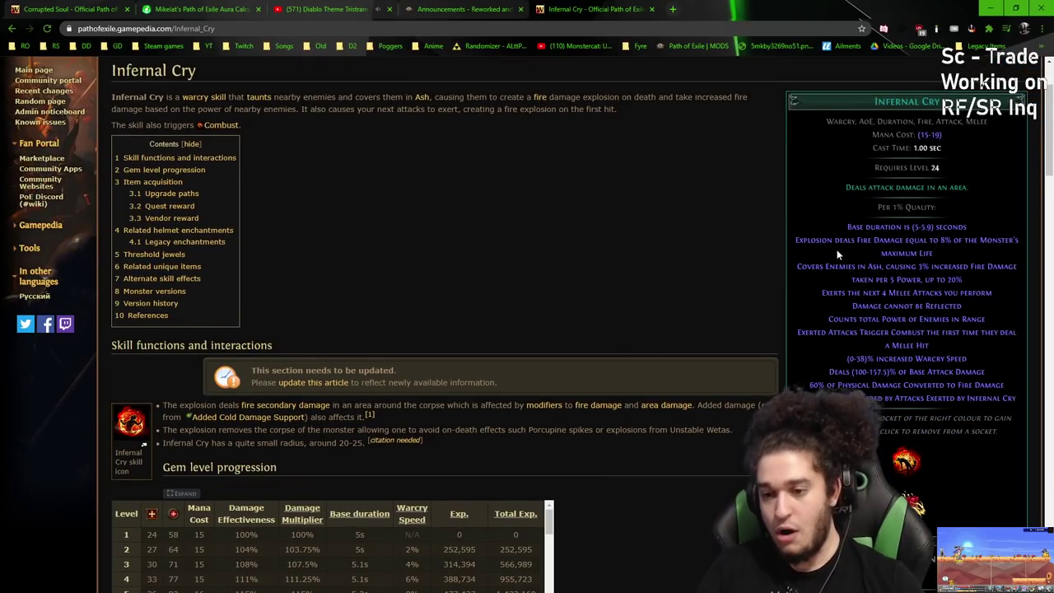
drag(793, 240, 1003, 257)
drag(758, 9, 733, 428)
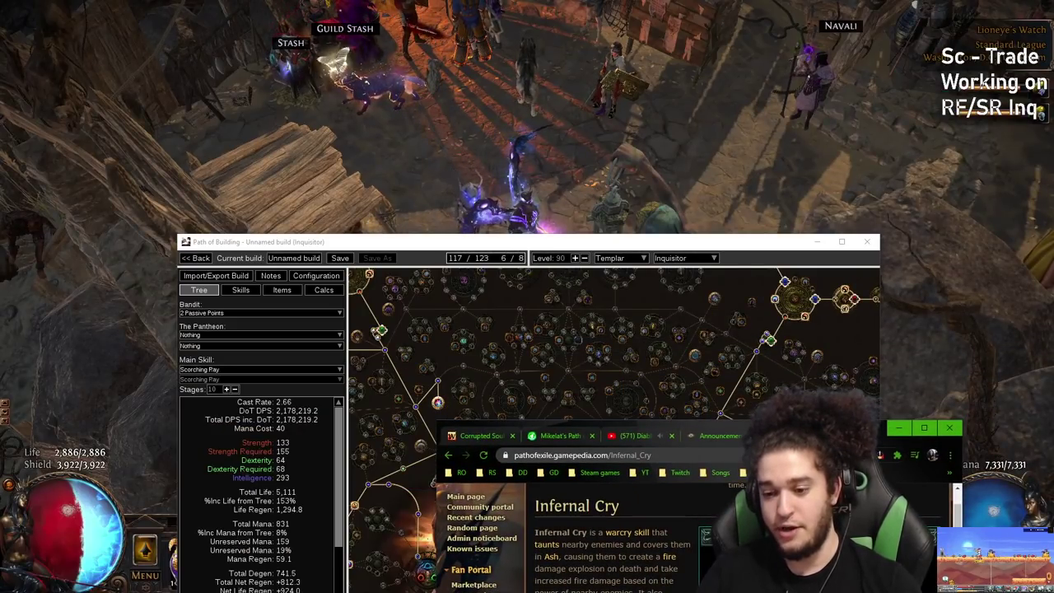
drag(868, 443, 649, 1)
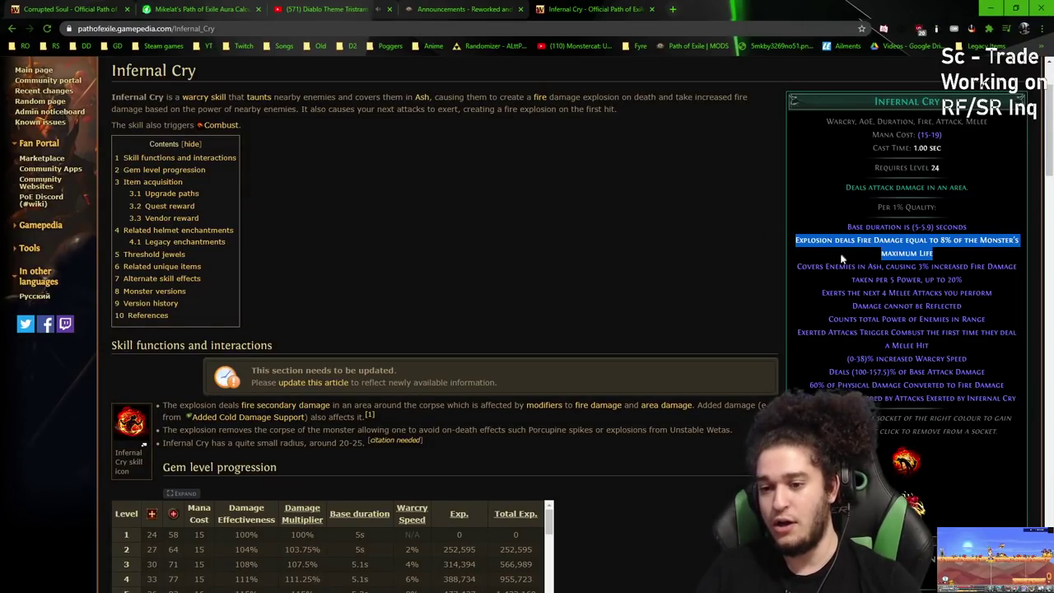
click(487, 240)
scroll(312, 120, up, 2)
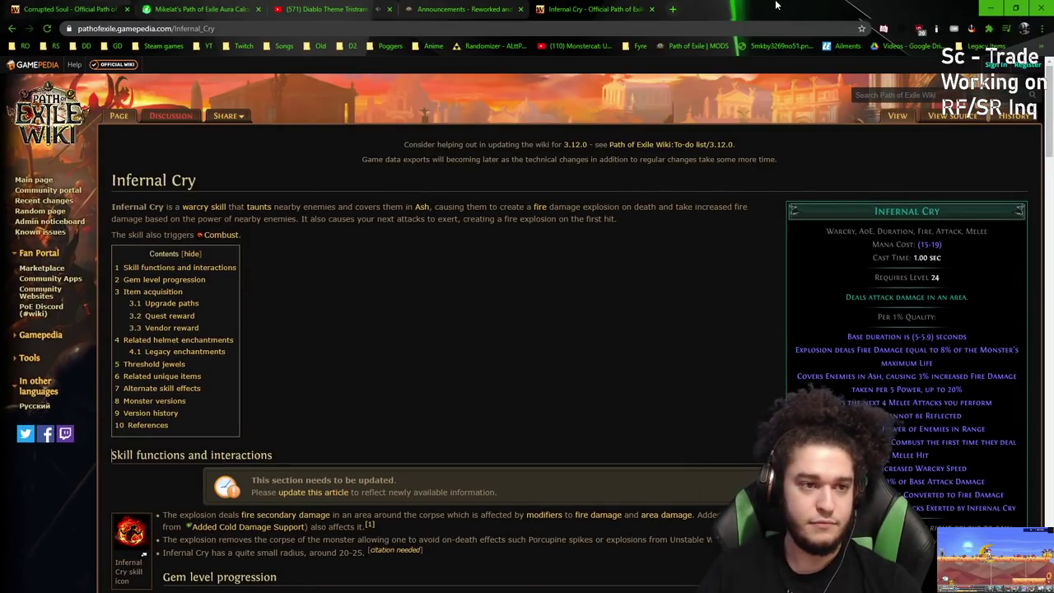
- Switch back to Path of Building and review the build configuration, including the consecrated ground and Sirus boss conditions
drag(777, 5, 795, 235)
drag(396, 241, 346, 2)
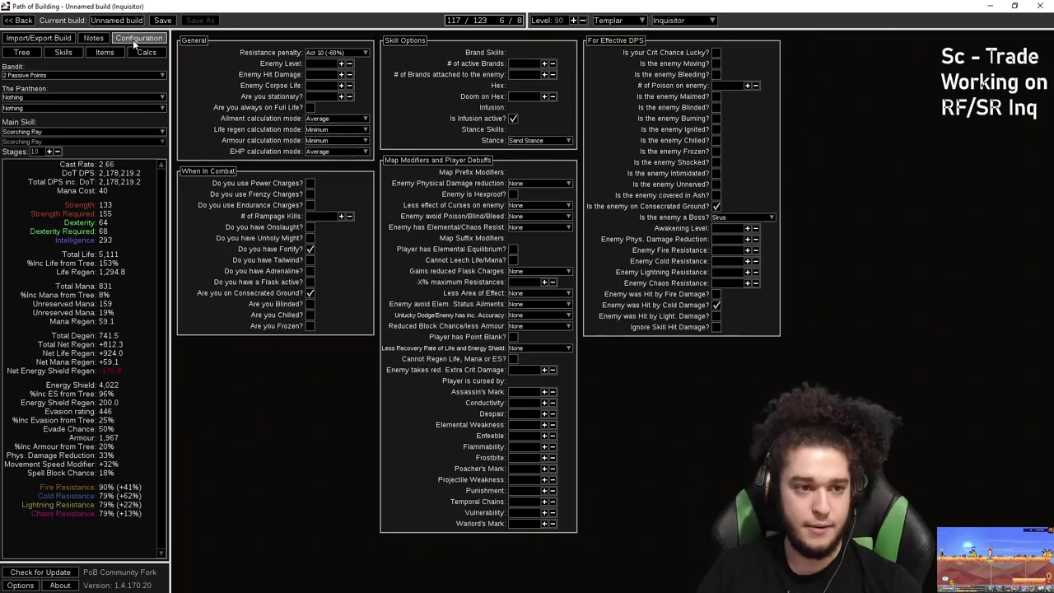
click(133, 40)
mouse_move(725, 214)
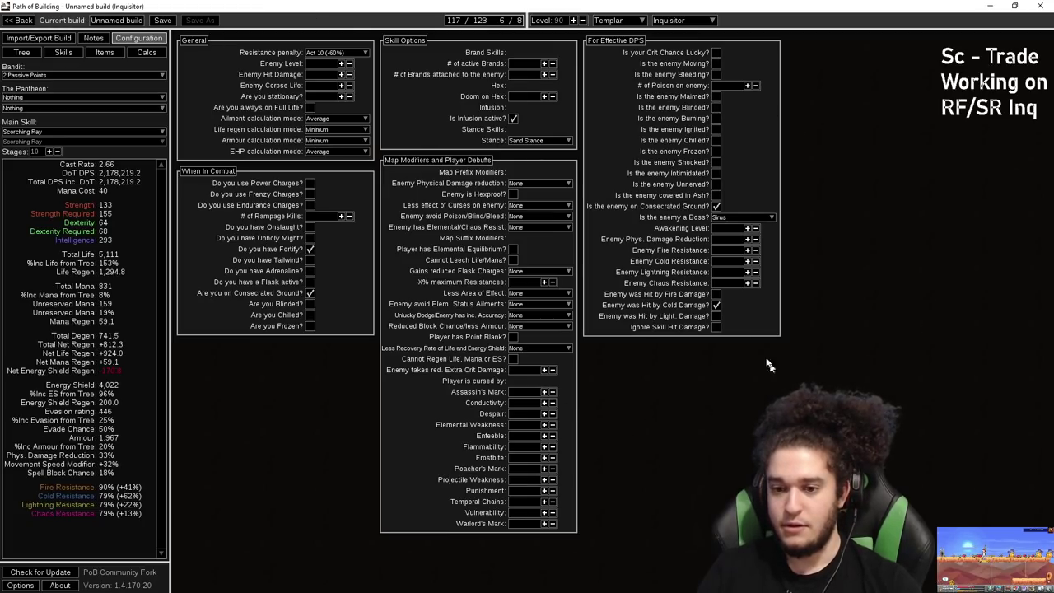
click(716, 207)
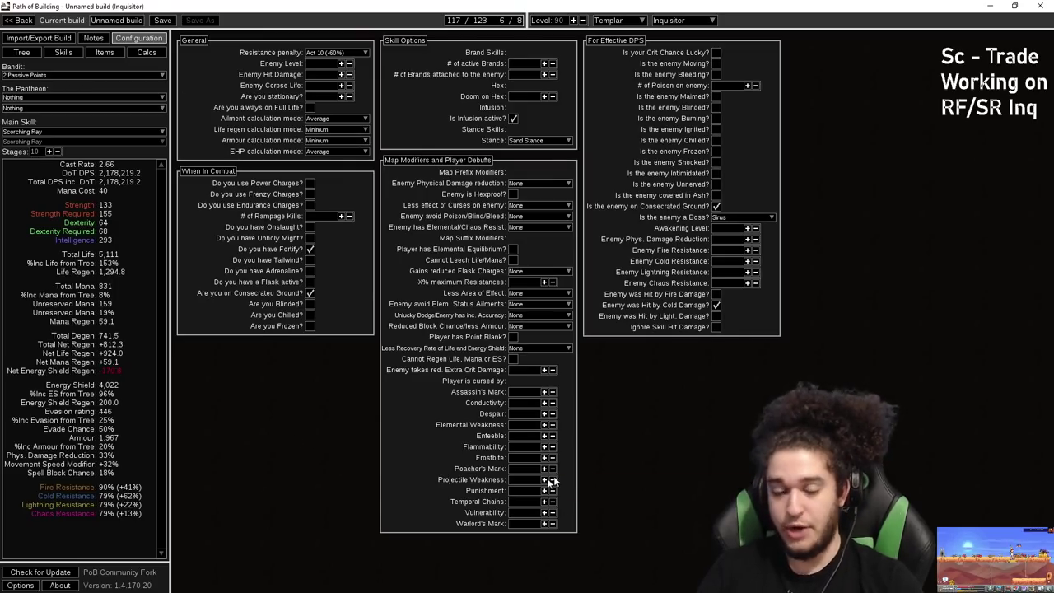
- Deactivate the Taste of Hate flask in the equipped items and return to the passive tree
click(22, 53)
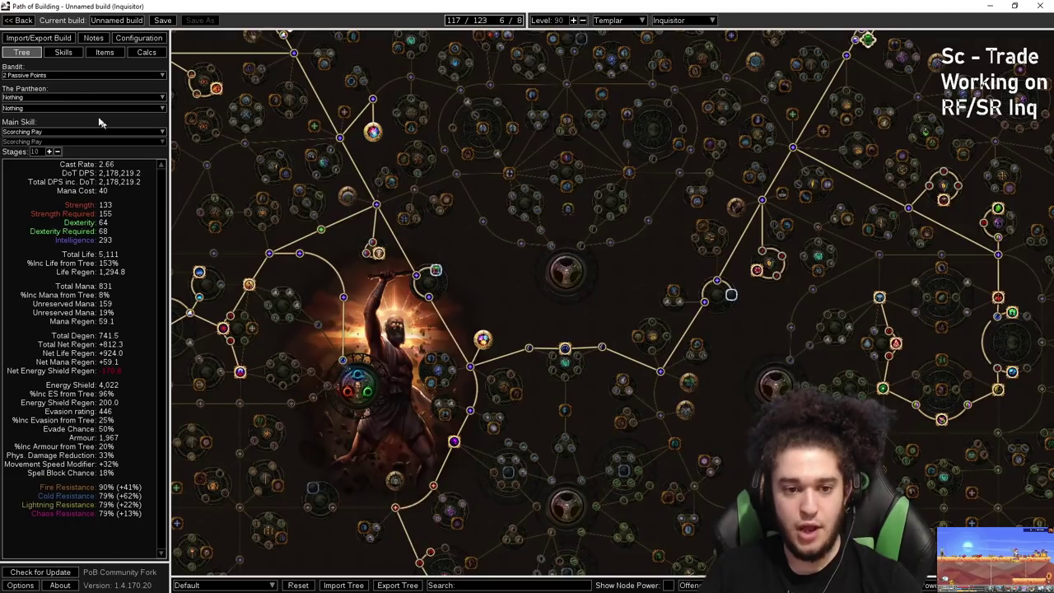
click(100, 52)
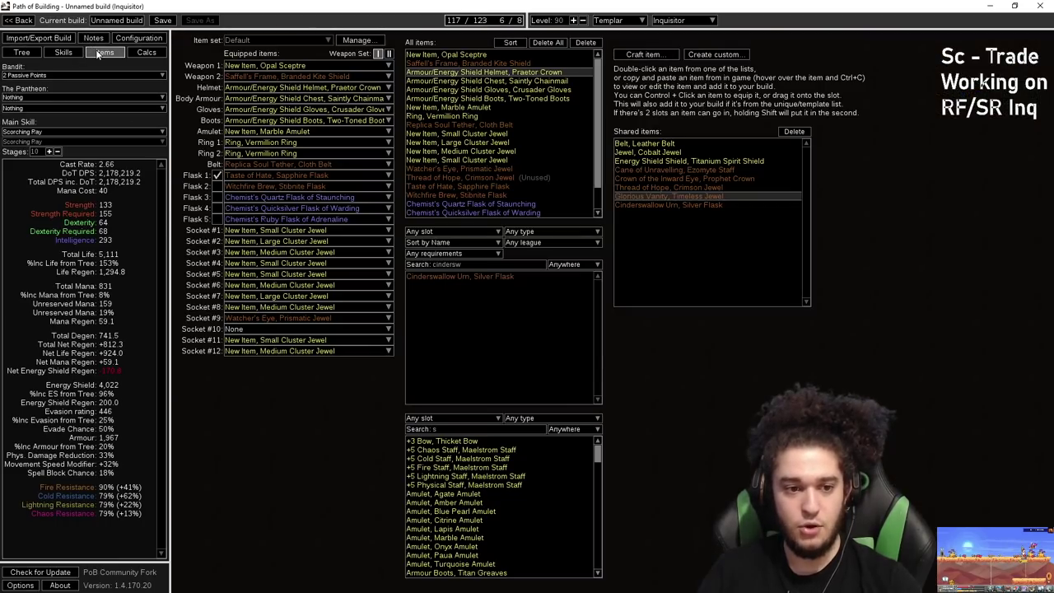
click(218, 178)
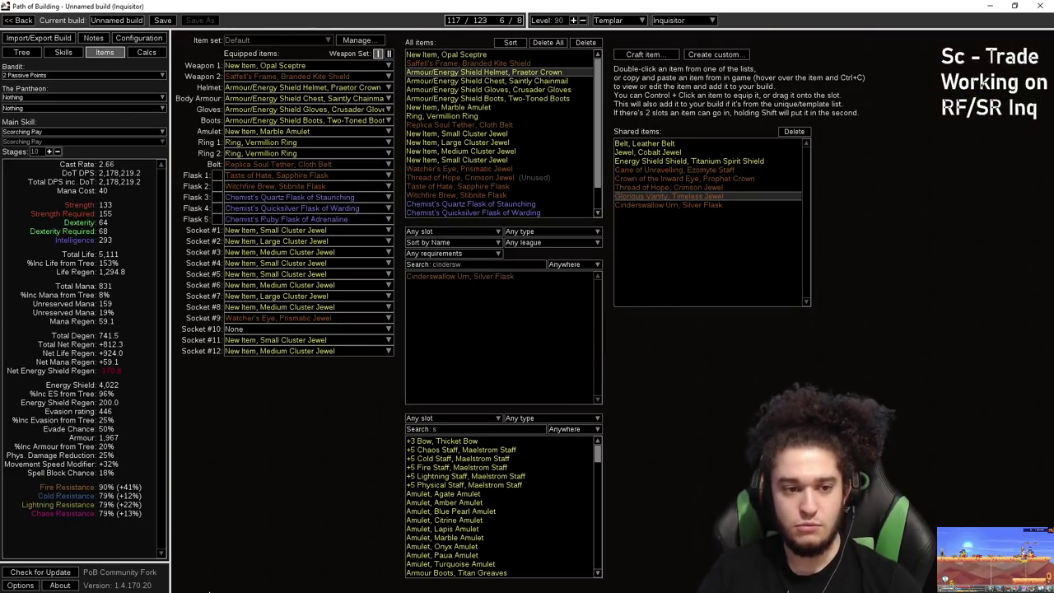
click(10, 54)
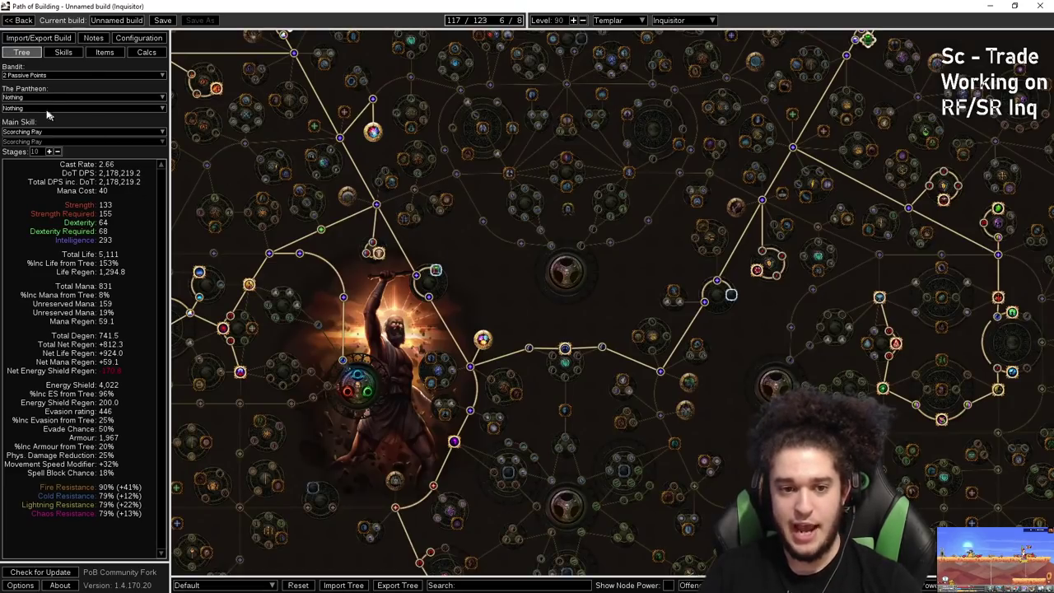
click(101, 52)
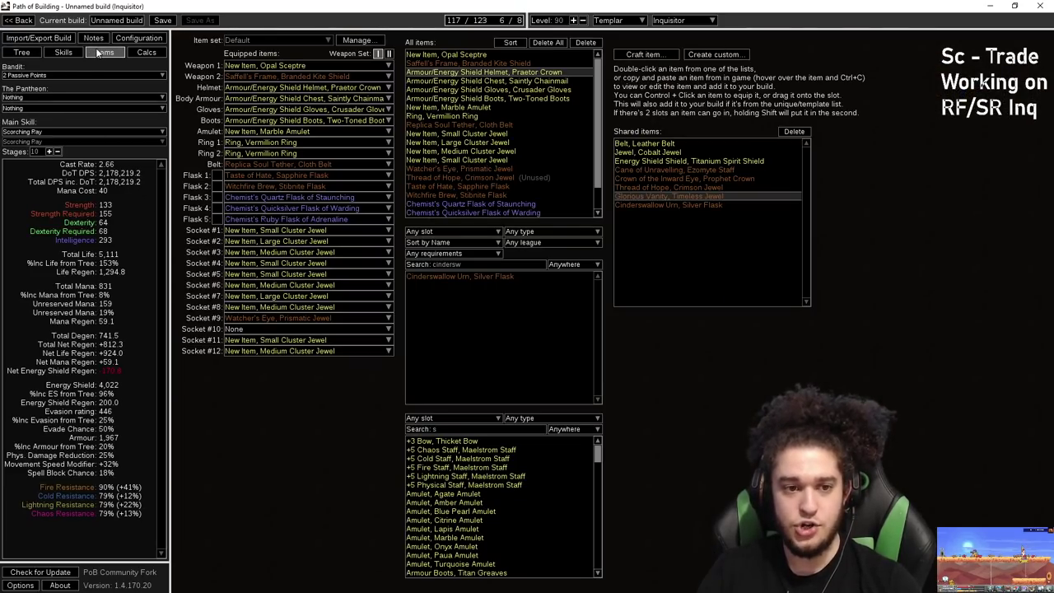
click(21, 52)
scroll(538, 313, down, 2)
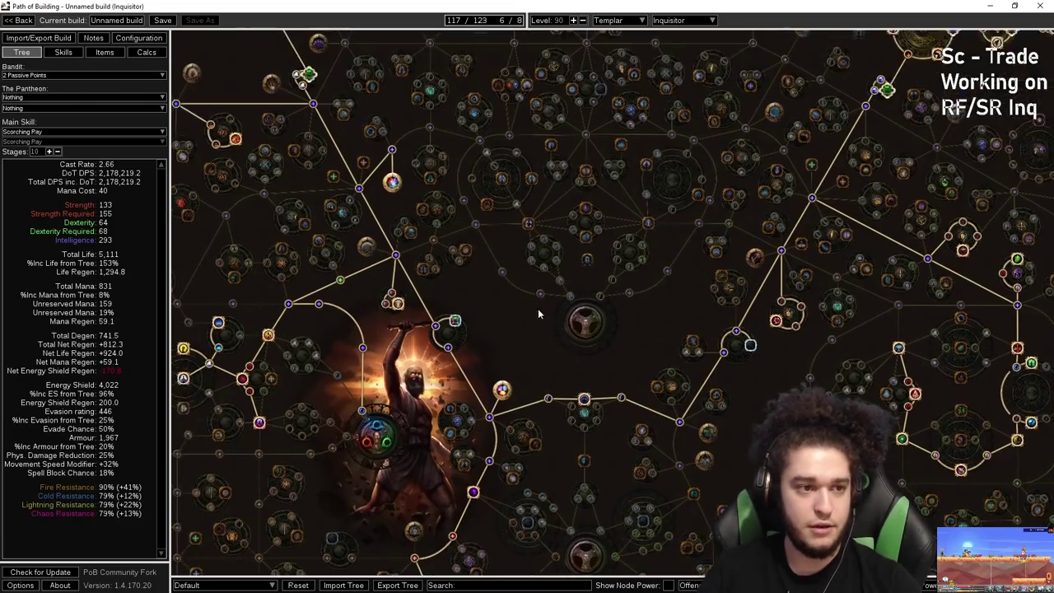
- Disable Vaal Righteous Fire in the Righteous Fire socket group, leaving regular Righteous Fire enabled
click(49, 53)
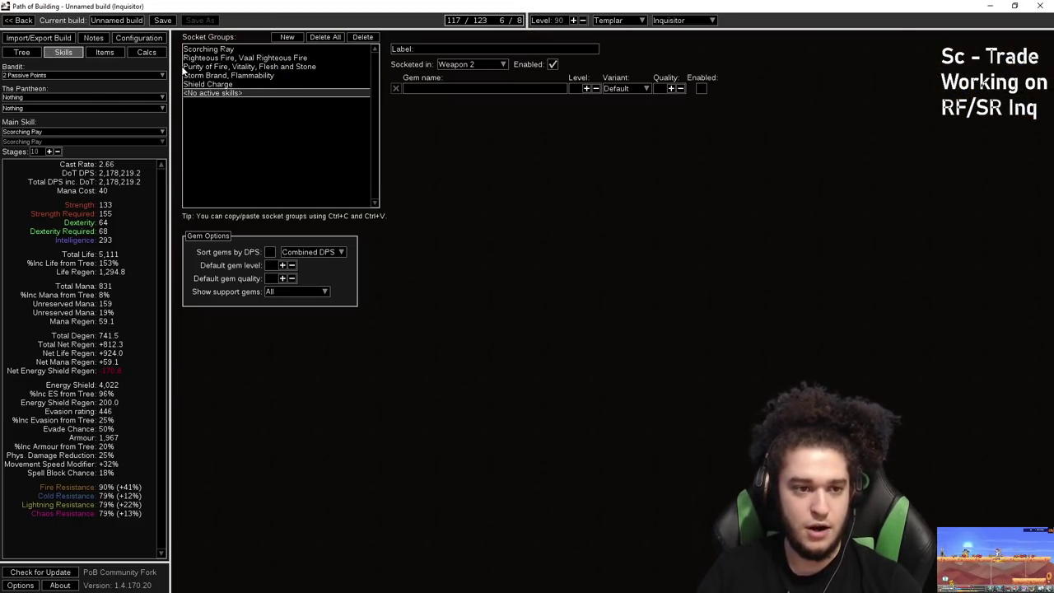
click(211, 56)
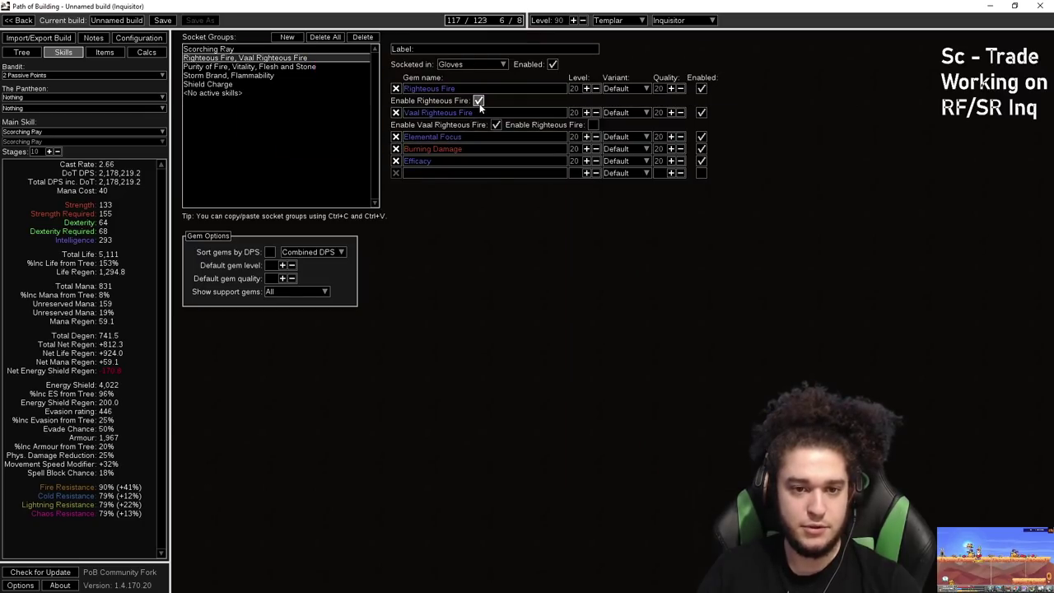
click(495, 124)
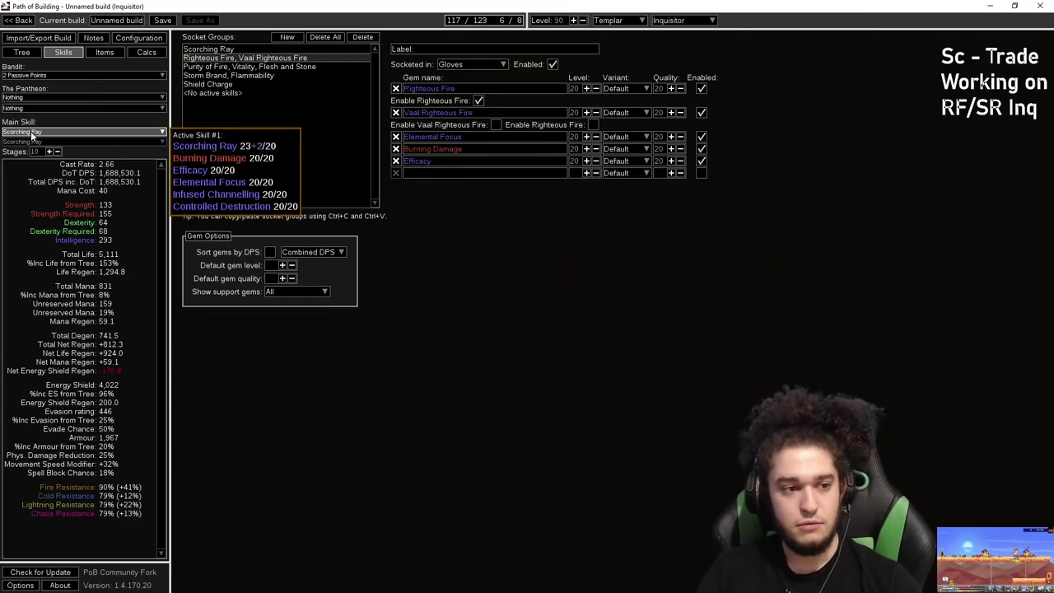
- Compare the damage of Righteous Fire and Scorching Ray by switching the main skill between them, ending on Scorching Ray
click(30, 132)
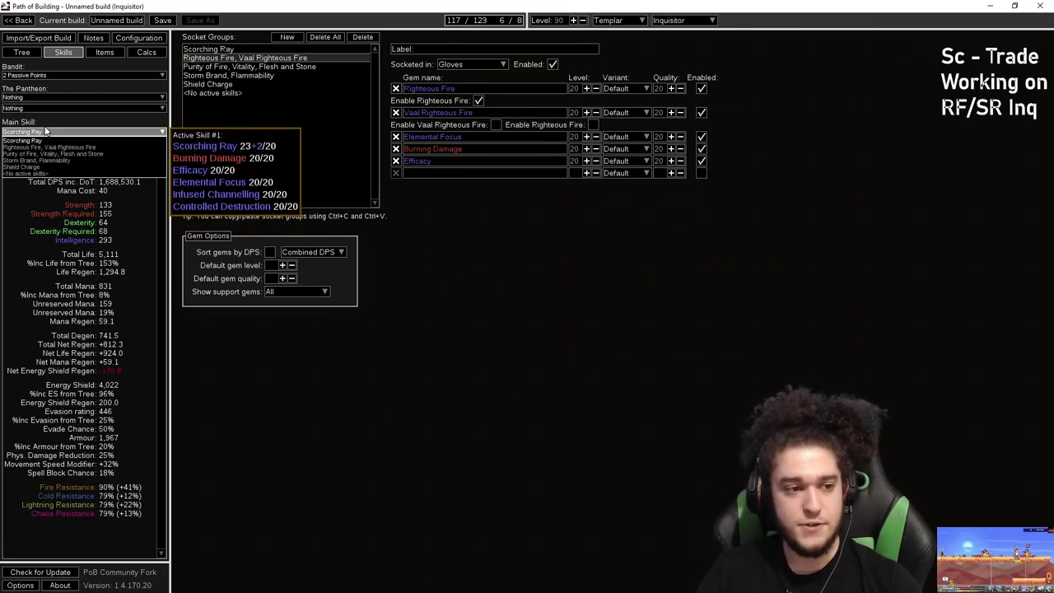
click(45, 130)
click(29, 133)
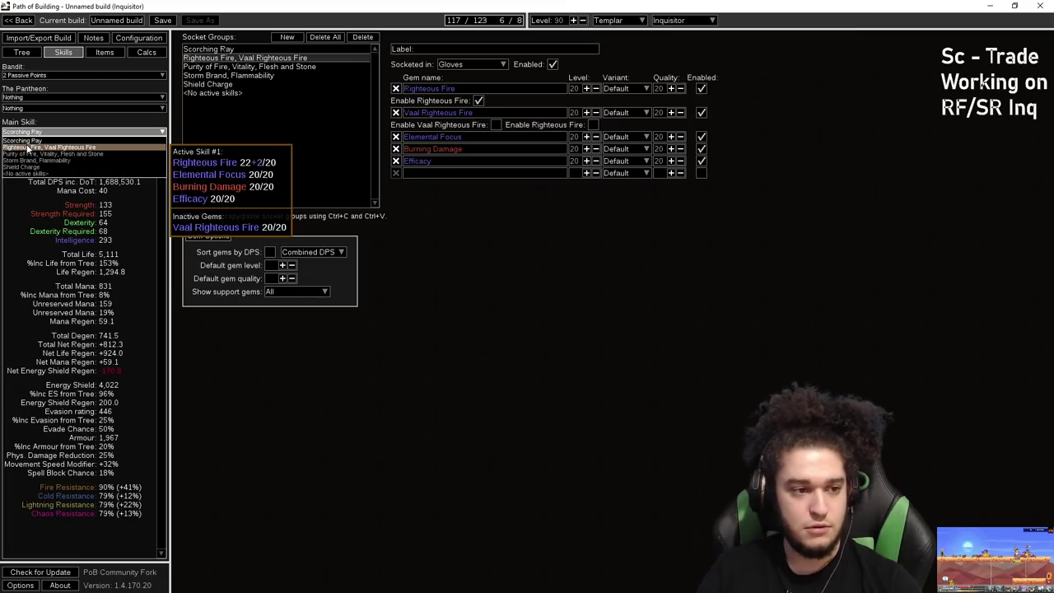
click(28, 147)
click(30, 133)
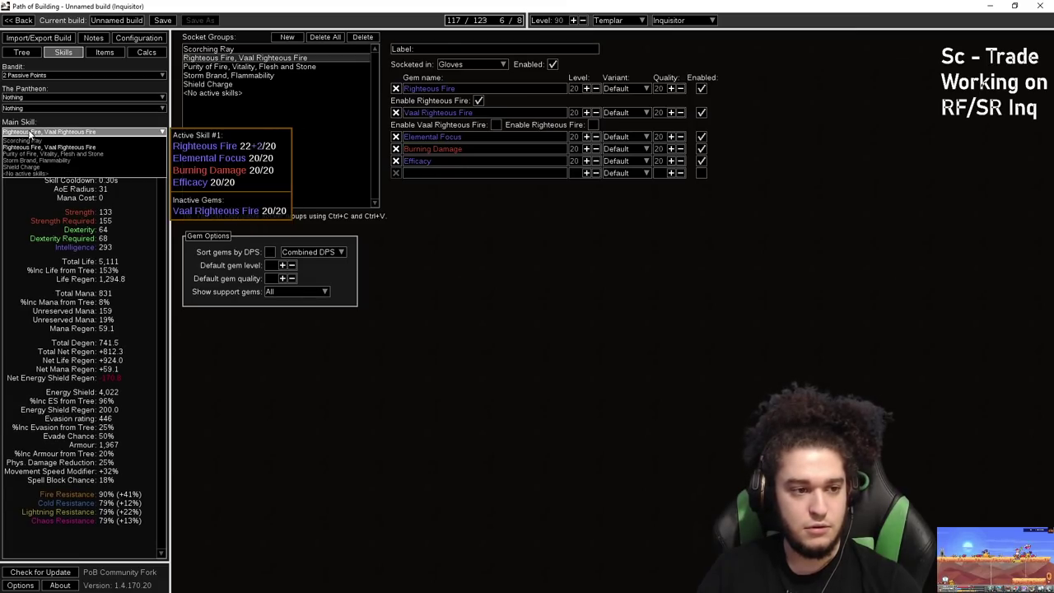
click(31, 132)
click(31, 133)
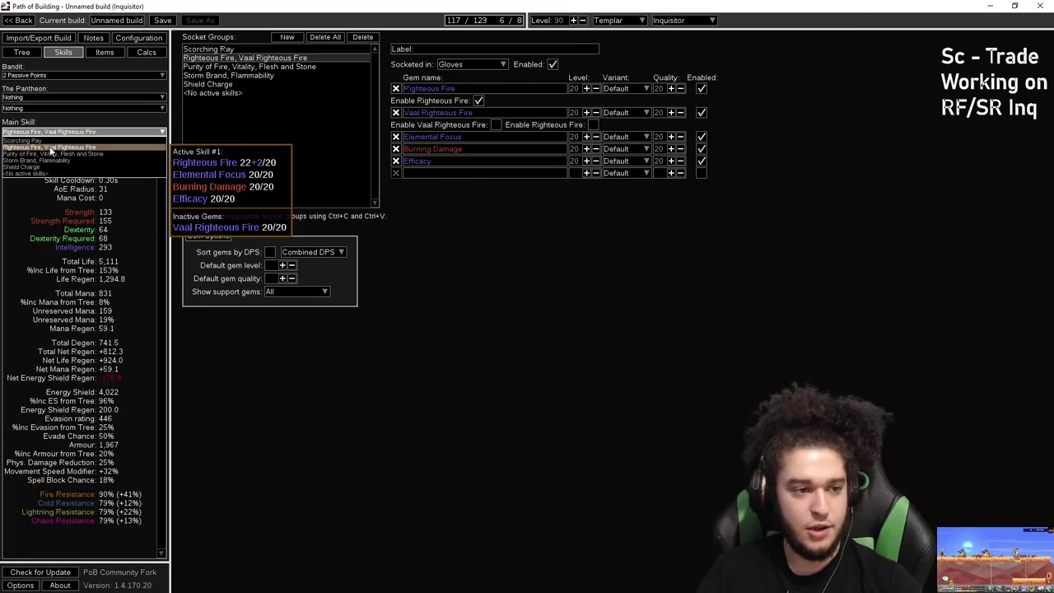
click(50, 149)
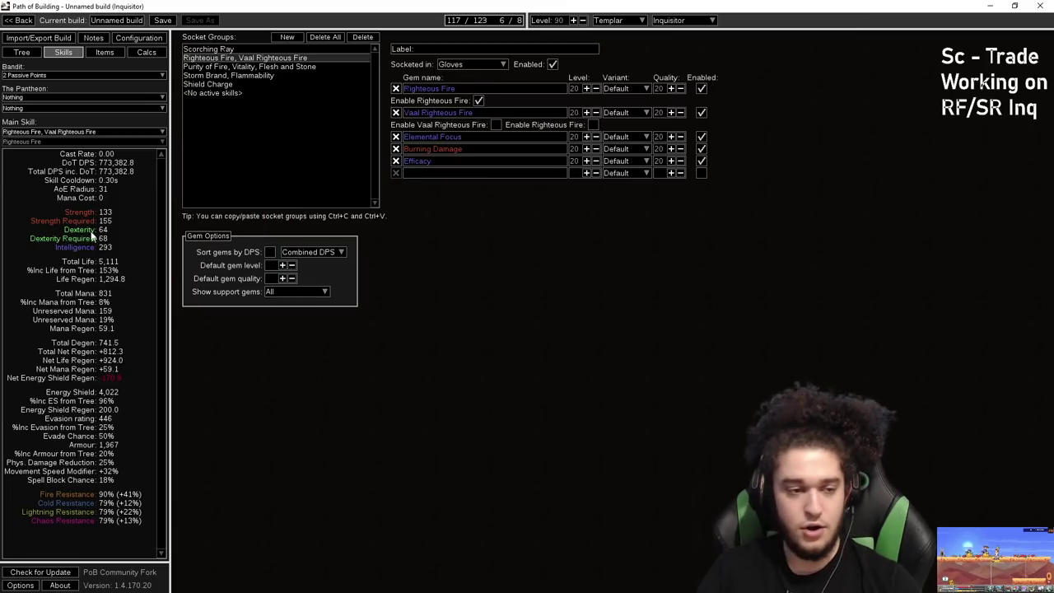
click(82, 132)
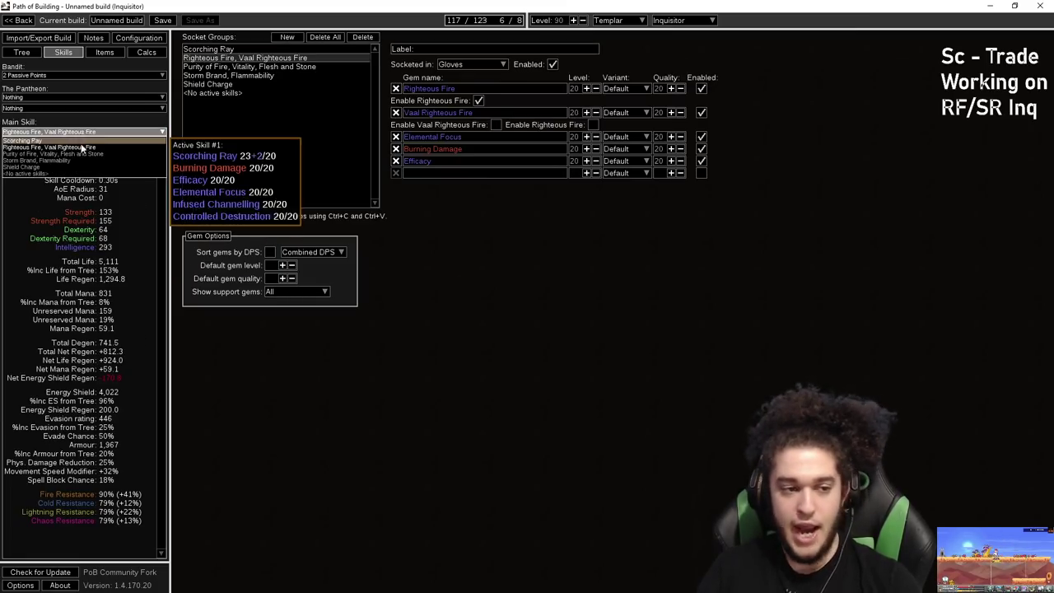
click(80, 148)
click(83, 132)
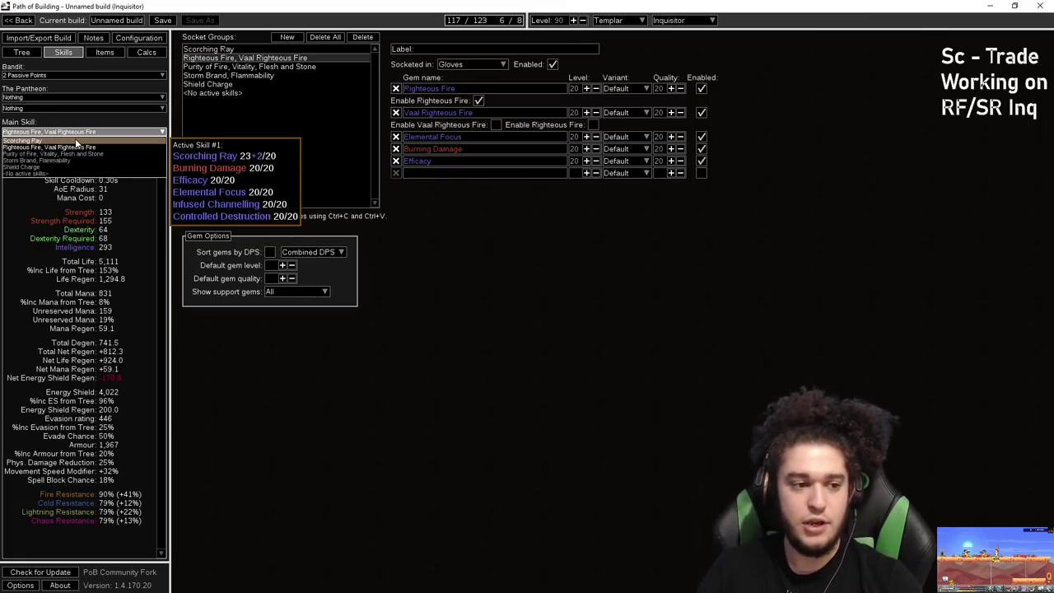
click(76, 140)
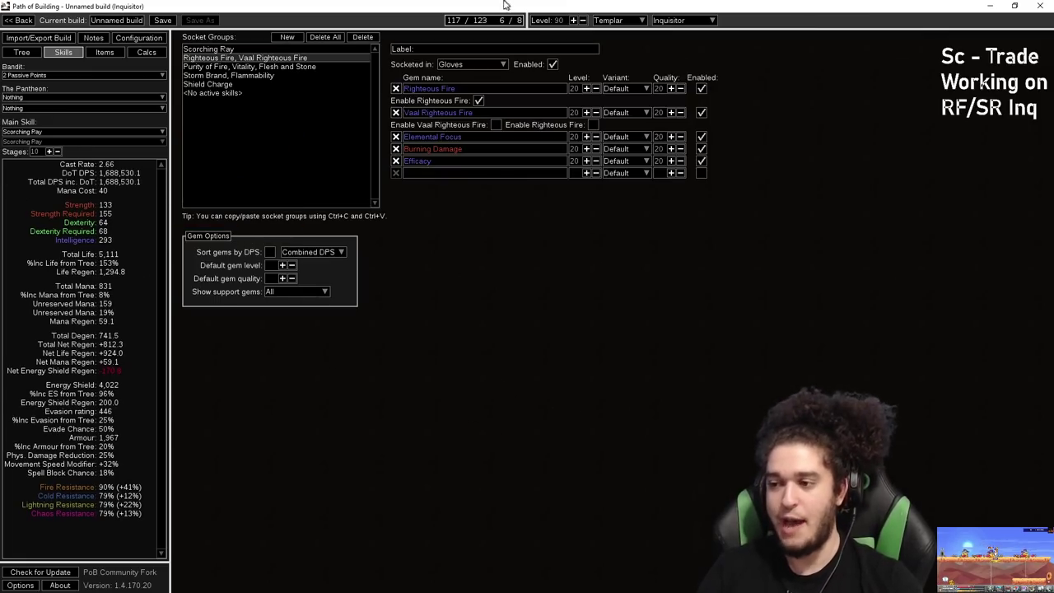
drag(506, 4, 536, 336)
double_click(537, 337)
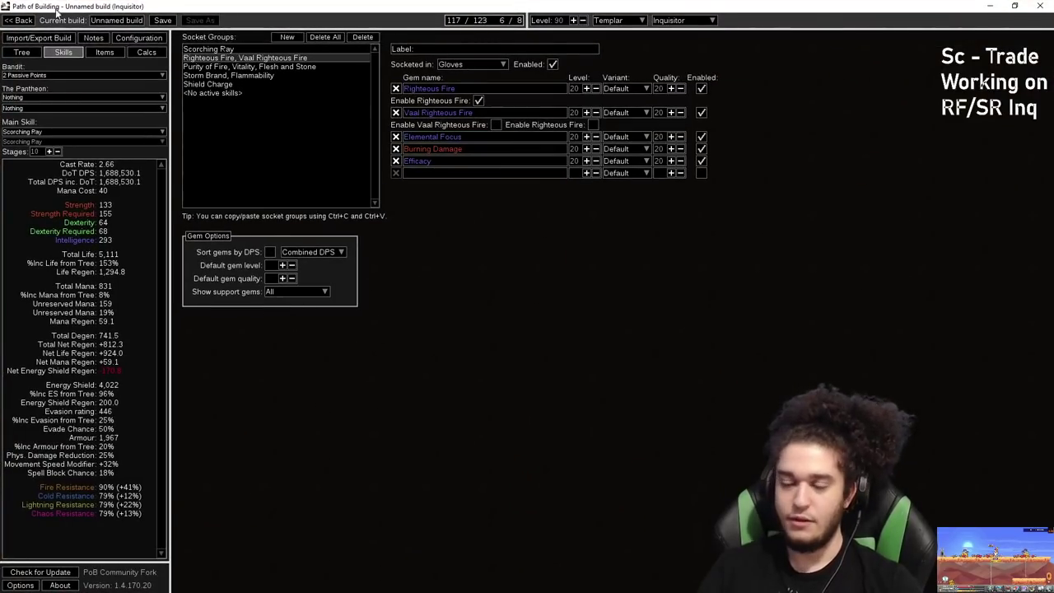
- Return to the passive tree and examine the allocated paths around the Templar start, the cluster jewels and the Pantheon selections
click(34, 53)
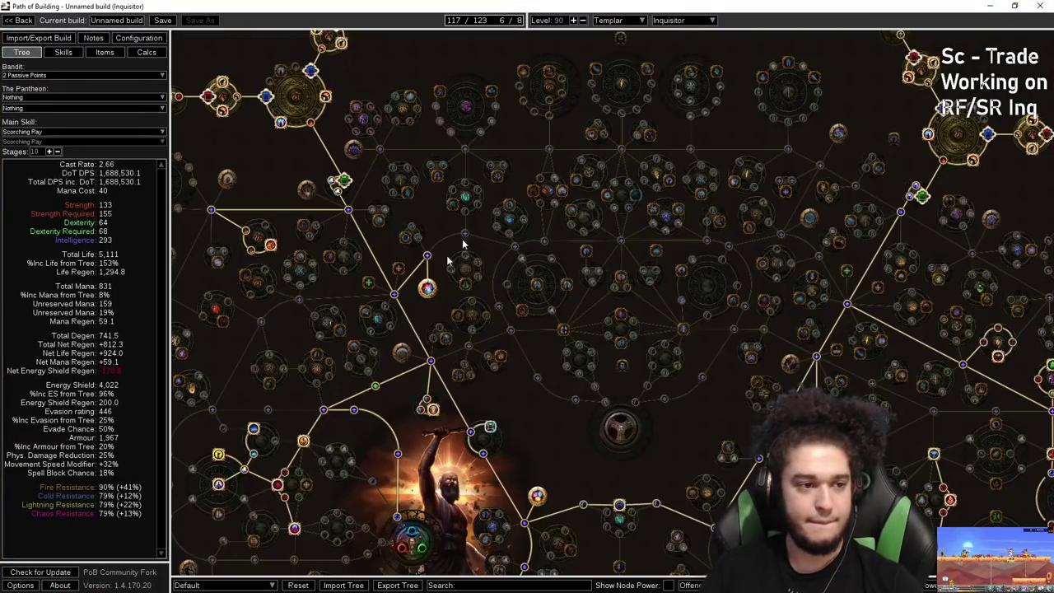
drag(601, 333, 585, 200)
scroll(540, 175, down, 3)
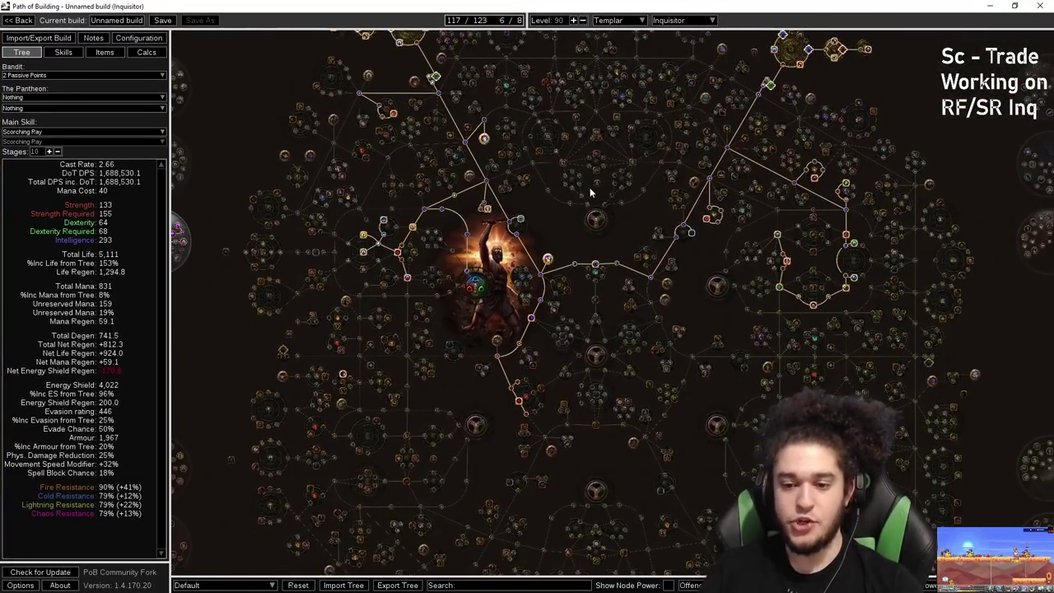
scroll(589, 179, down, 1)
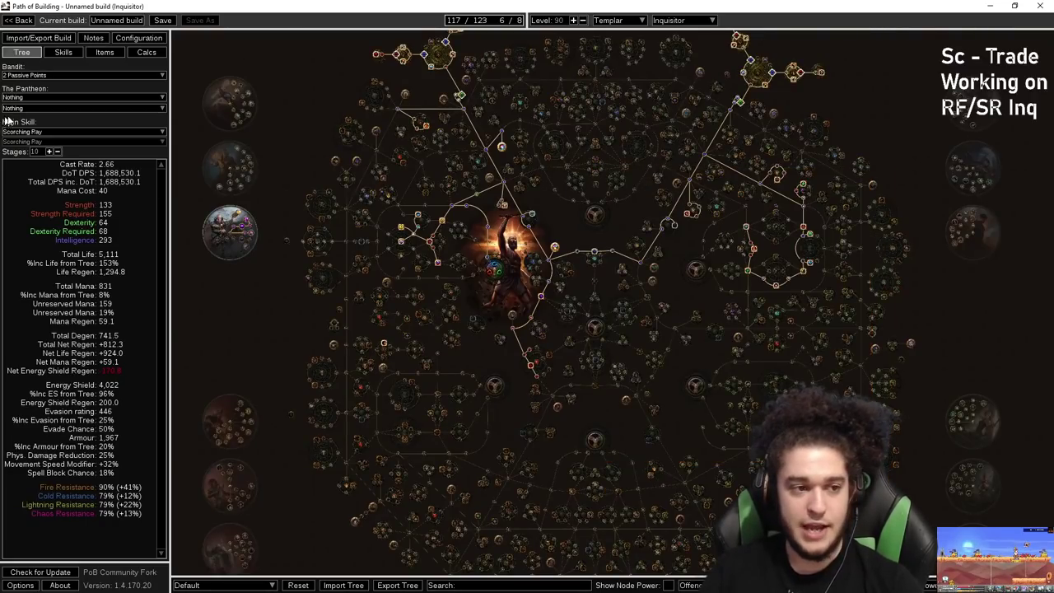
scroll(365, 184, up, 4)
click(25, 98)
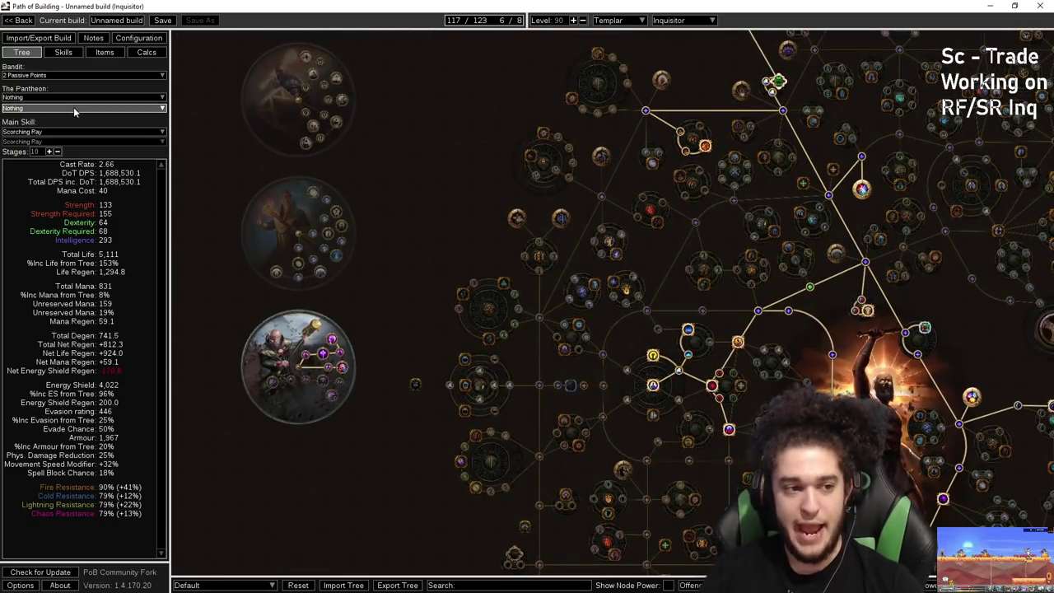
click(69, 105)
drag(464, 136, 209, 95)
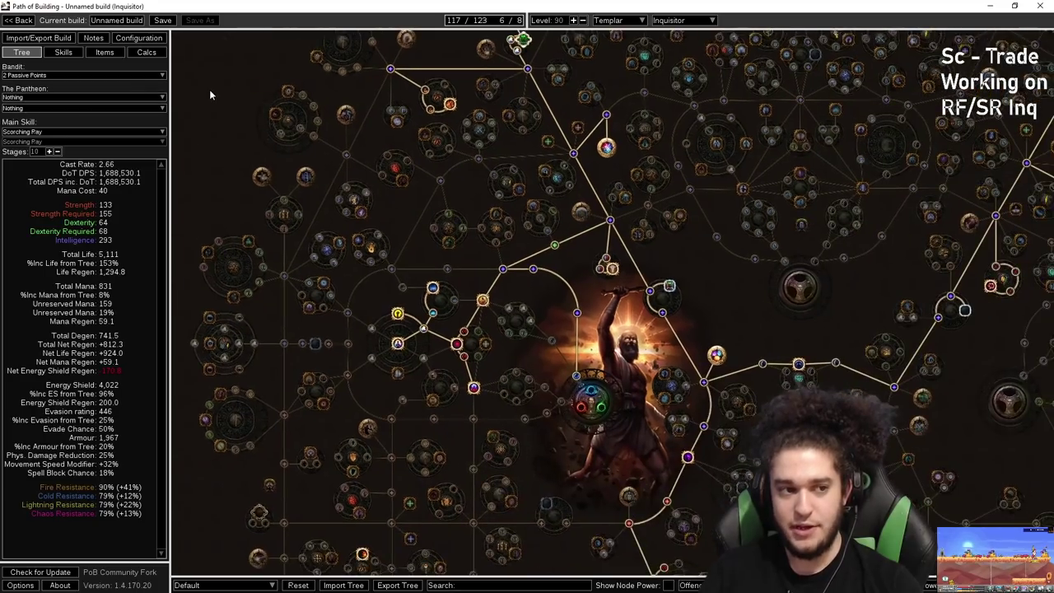
drag(724, 305, 502, 166)
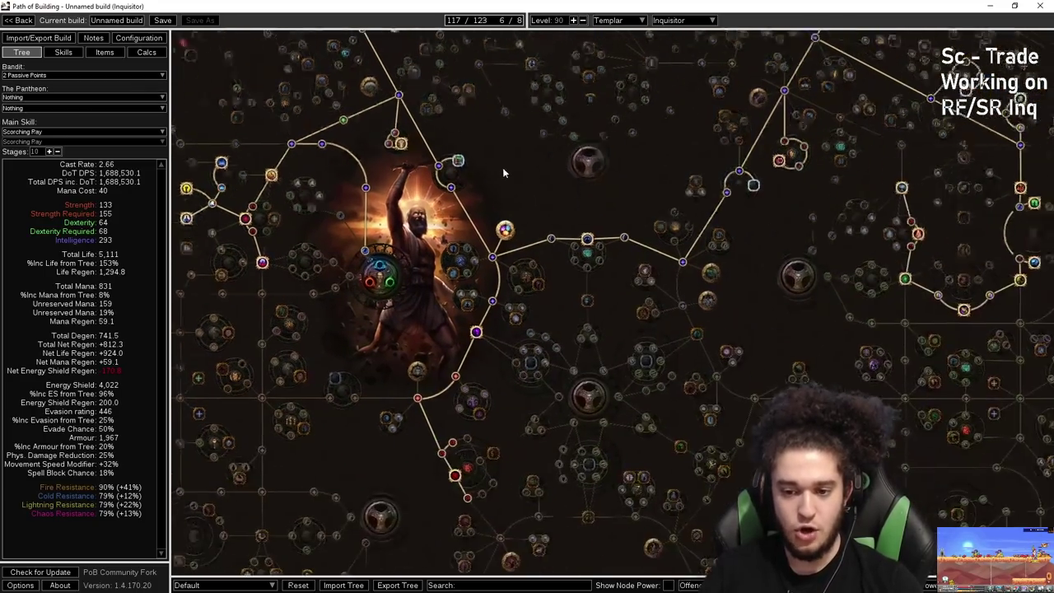
scroll(502, 166, down, 2)
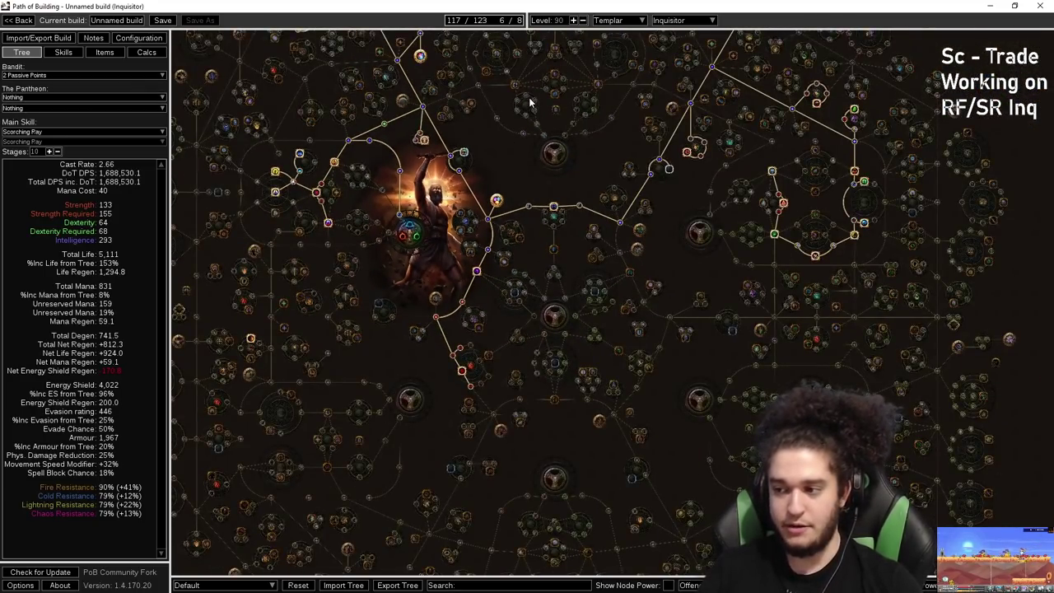
scroll(531, 111, up, 3)
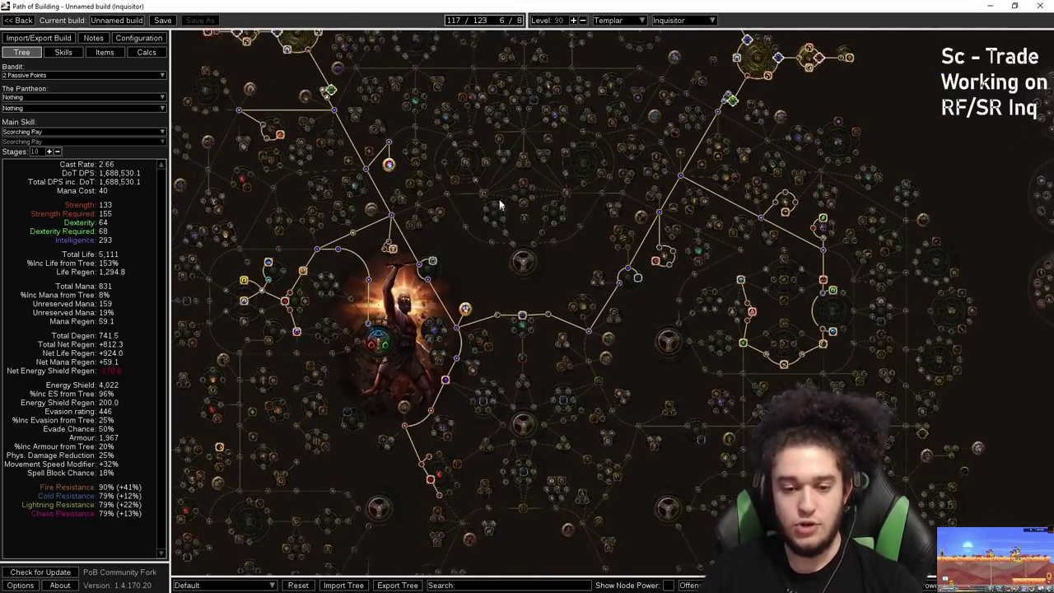
drag(524, 293, 502, 376)
scroll(503, 376, down, 3)
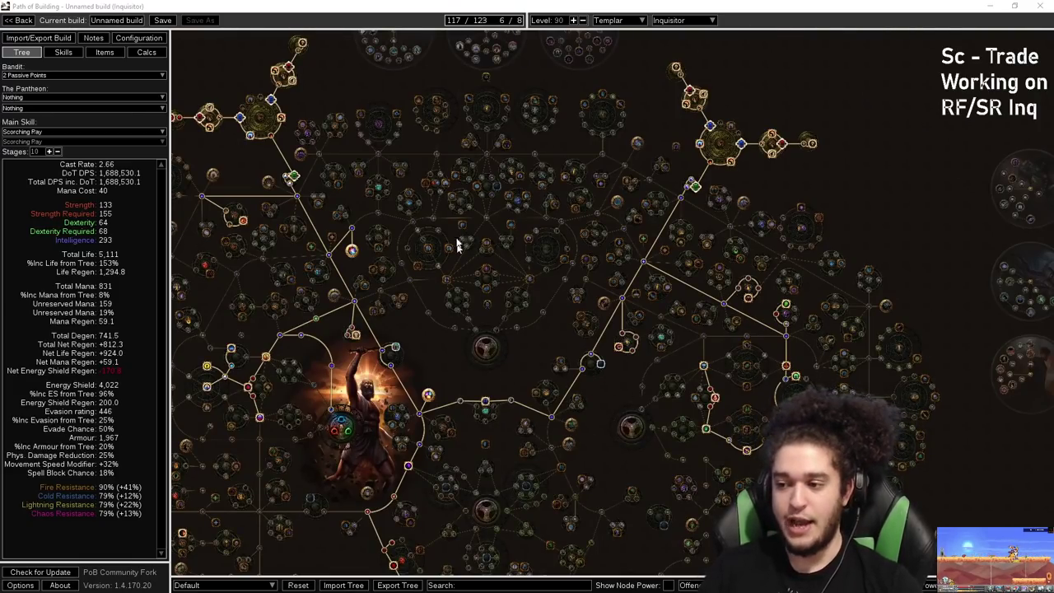
drag(461, 7, 504, 315)
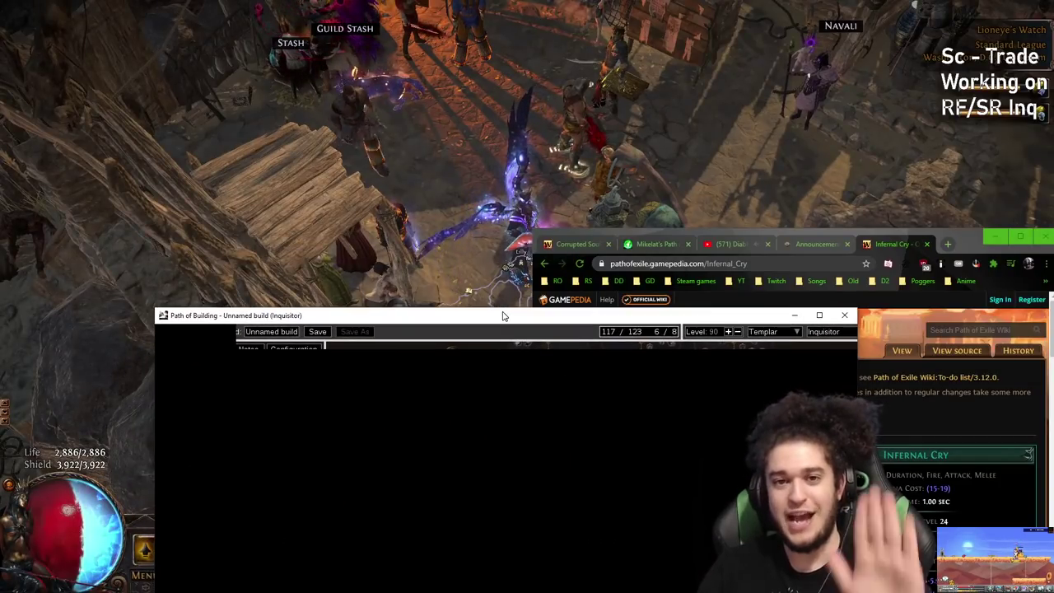
double_click(504, 315)
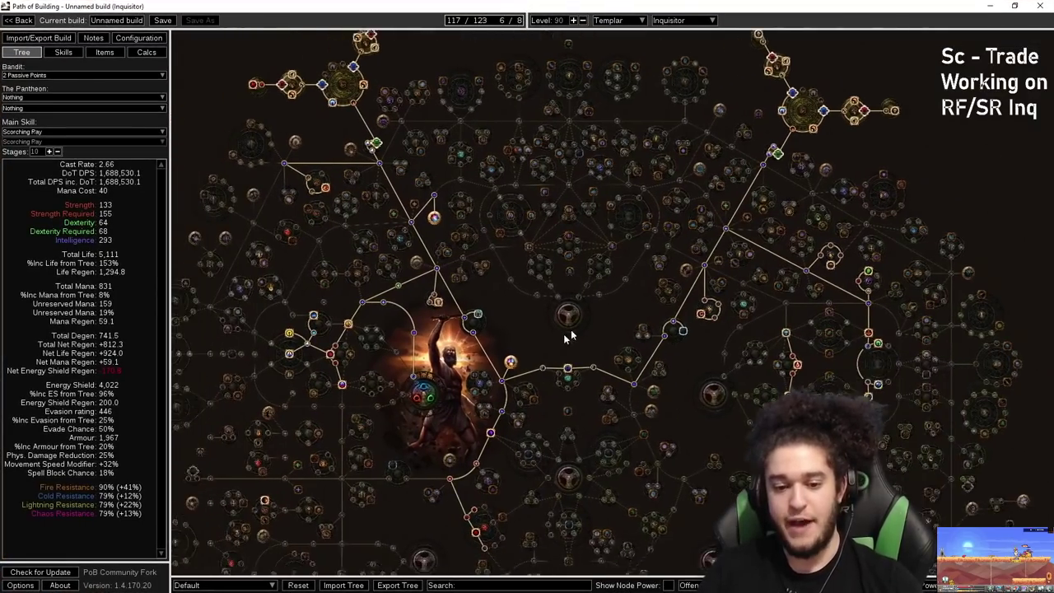
drag(571, 330, 565, 301)
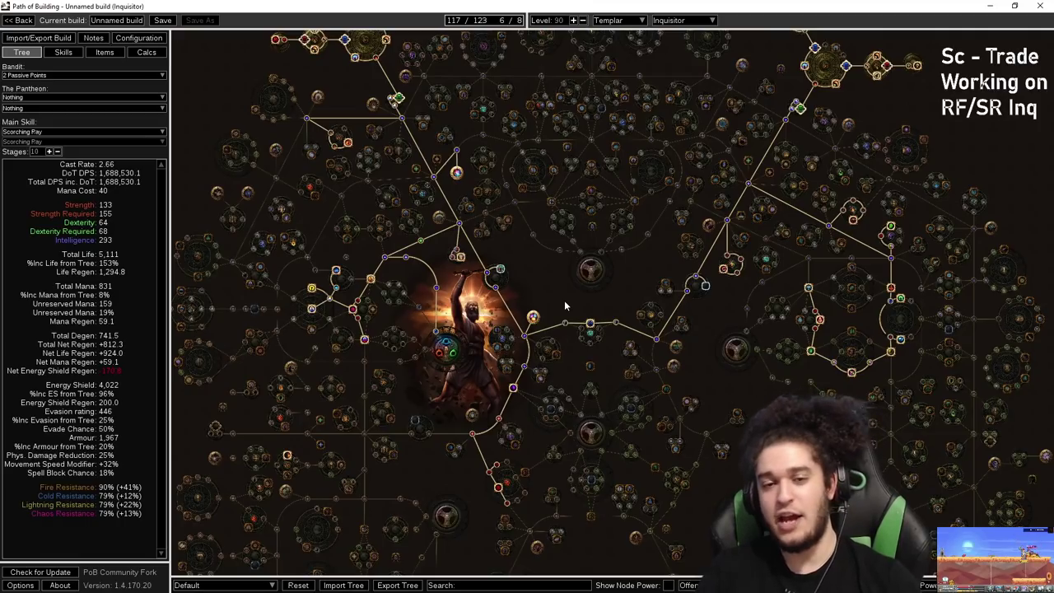
scroll(565, 305, up, 2)
drag(560, 274, 543, 339)
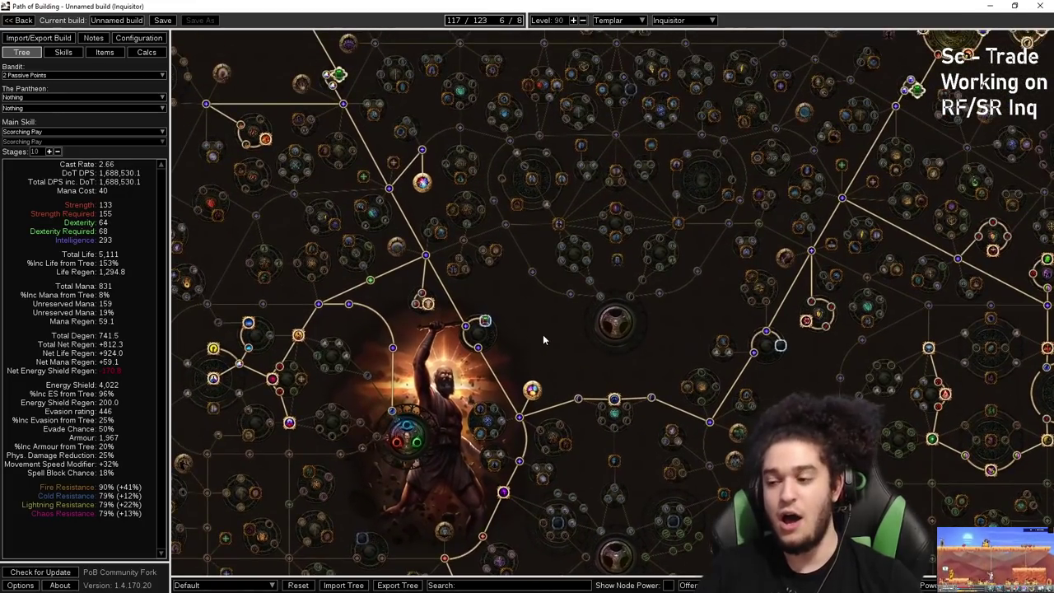